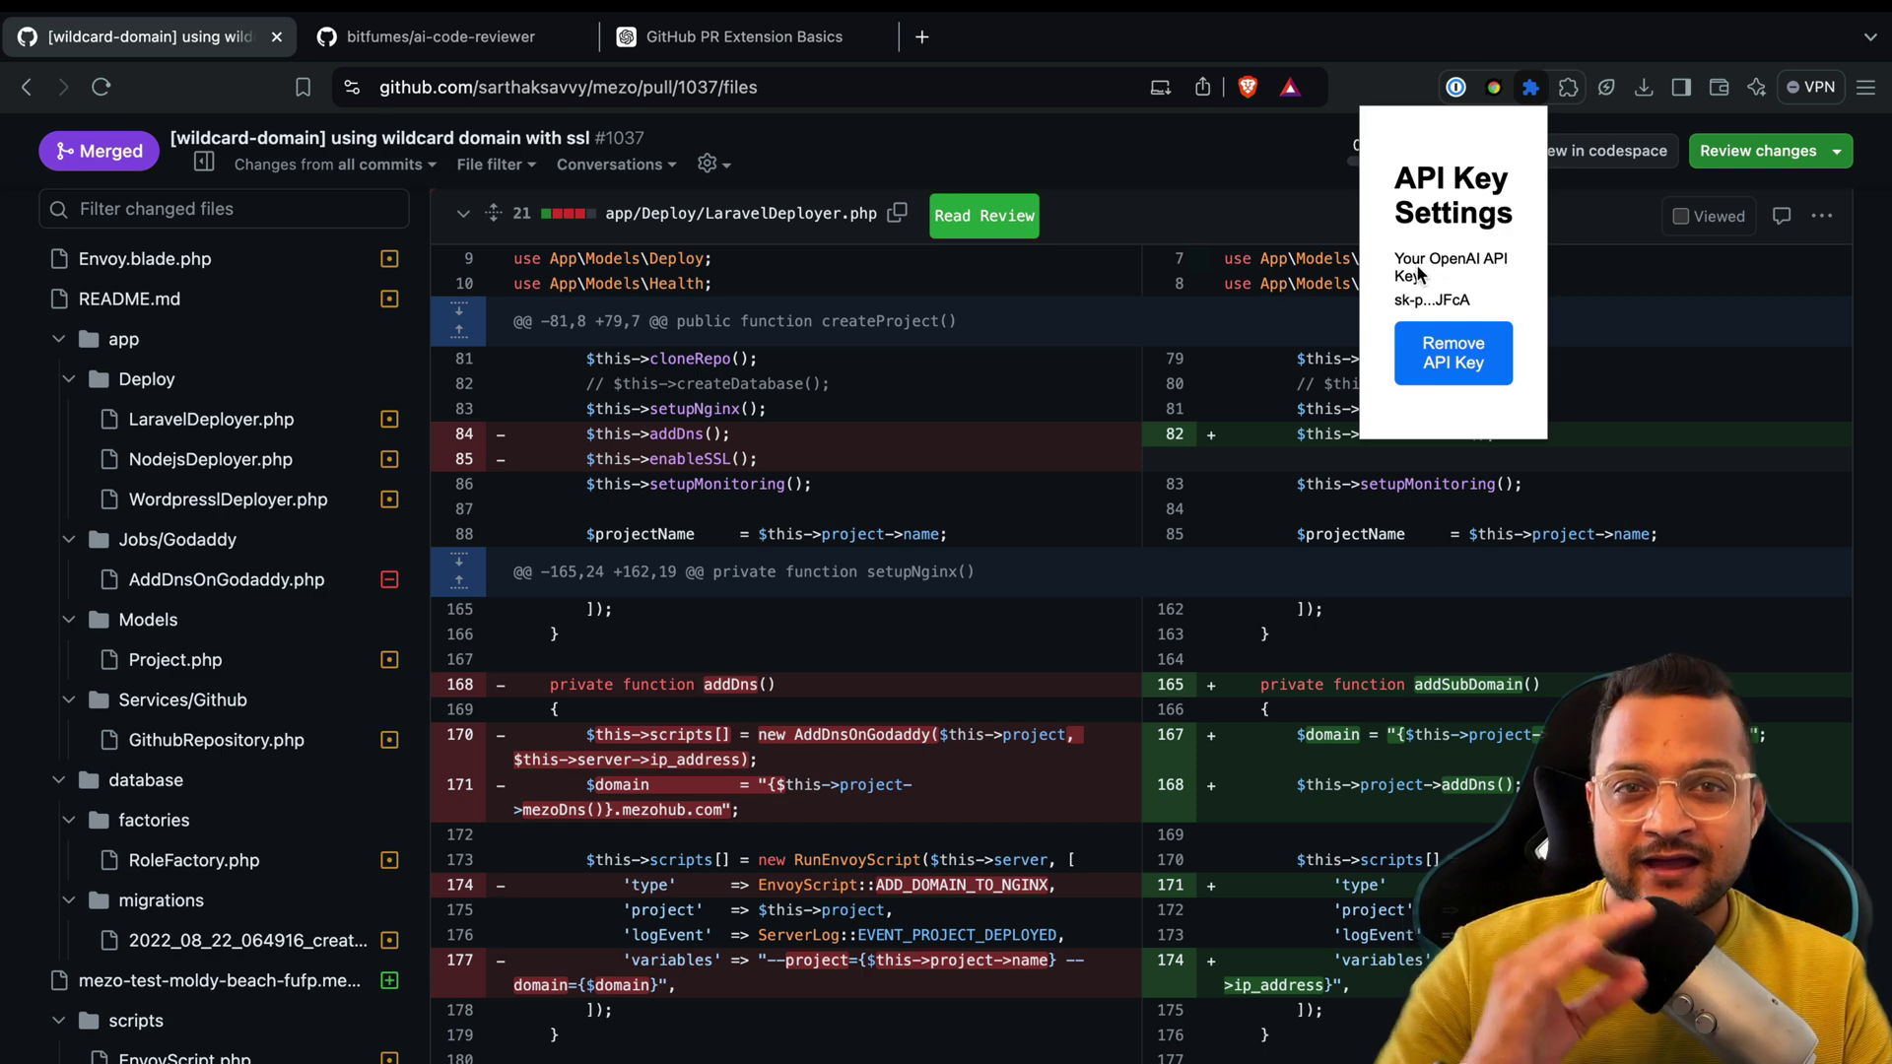
# Close the API Key Settings popup, reload the PR Files page, and scroll to LaravelDeployer.php.
pyautogui.click(1197, 169)
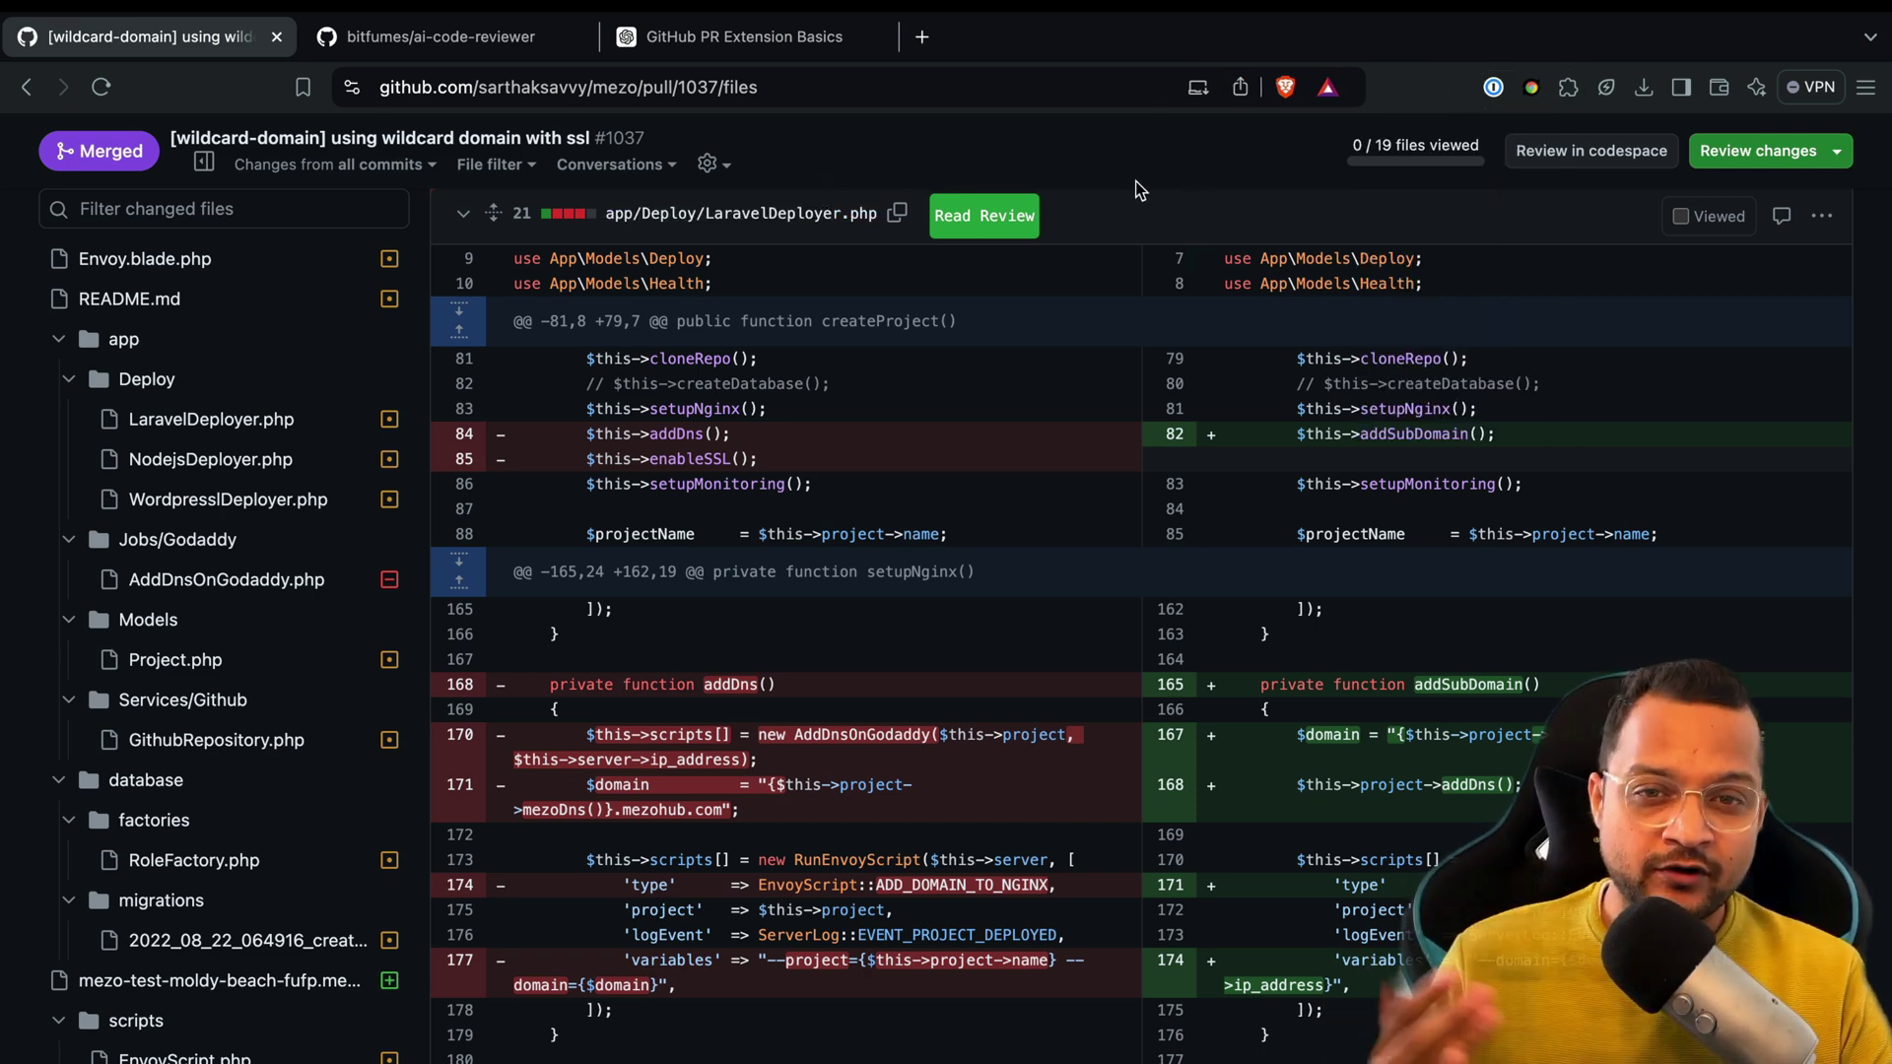
pyautogui.press('super+r')
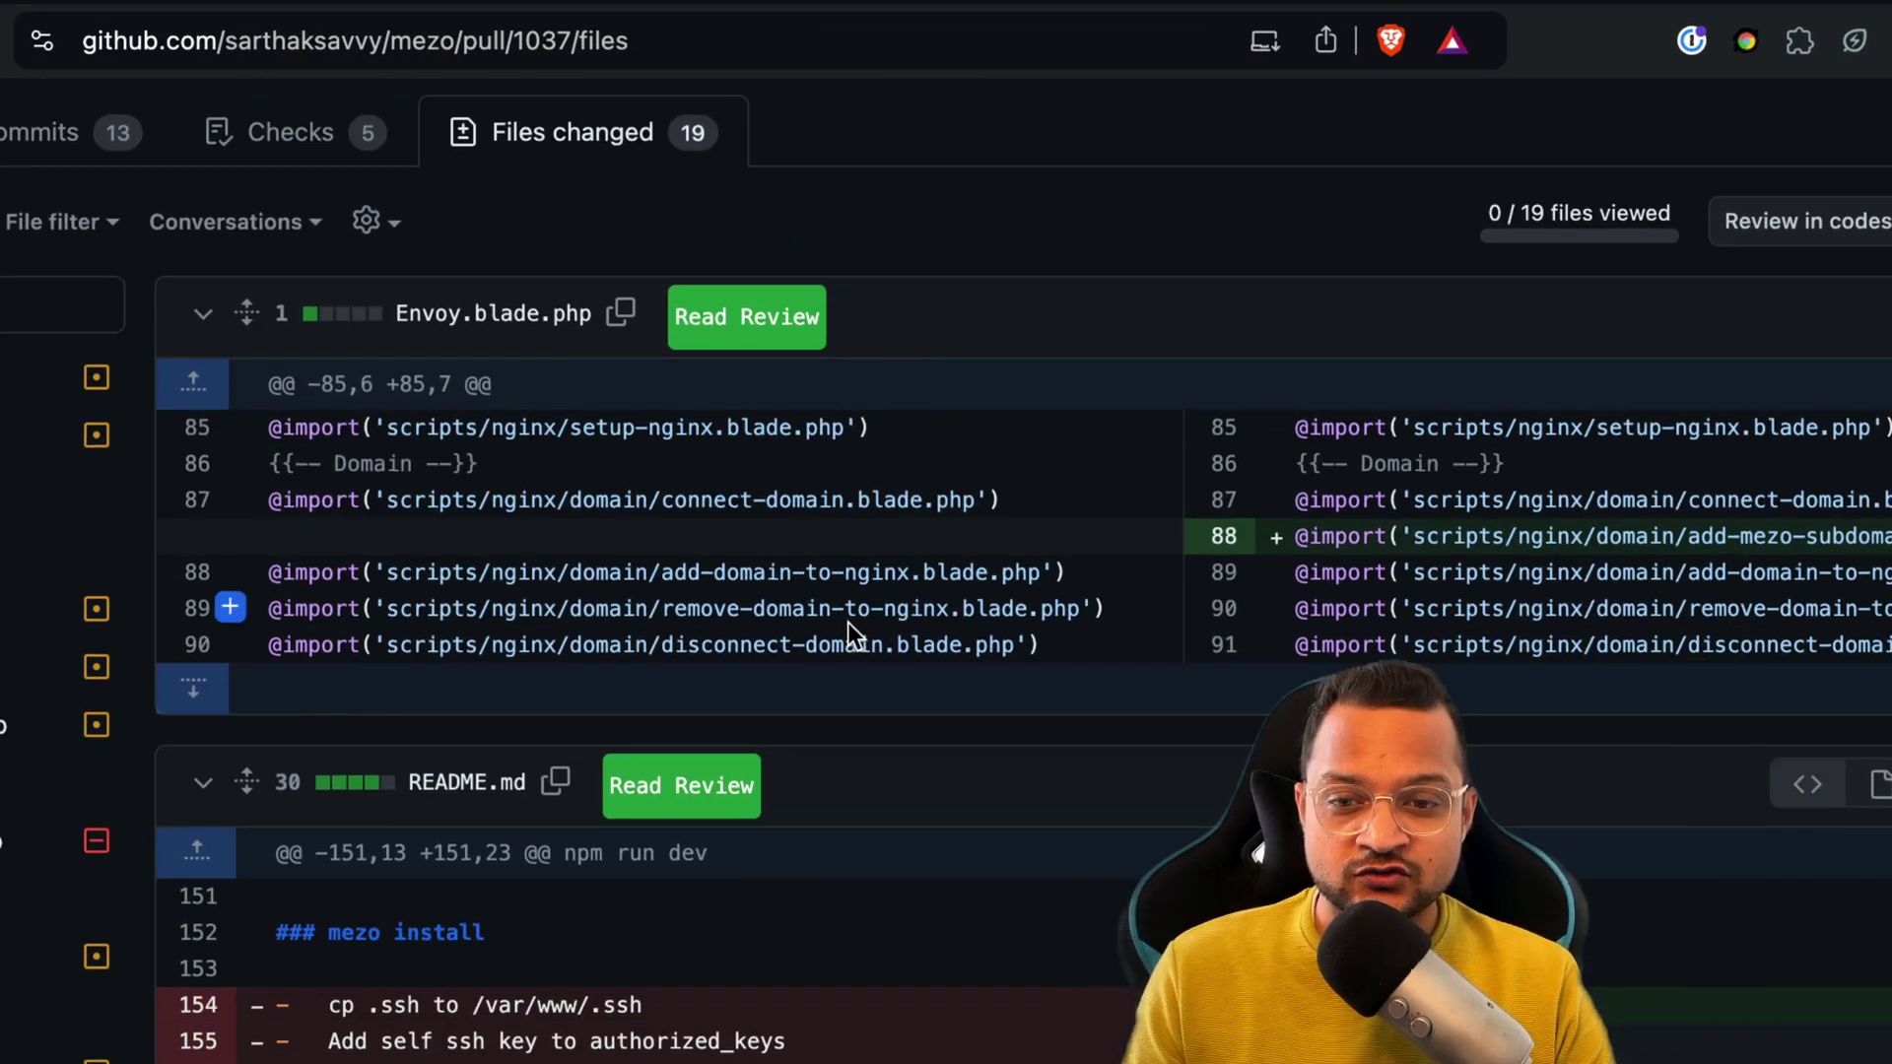
pyautogui.scroll(-15, 847, 622)
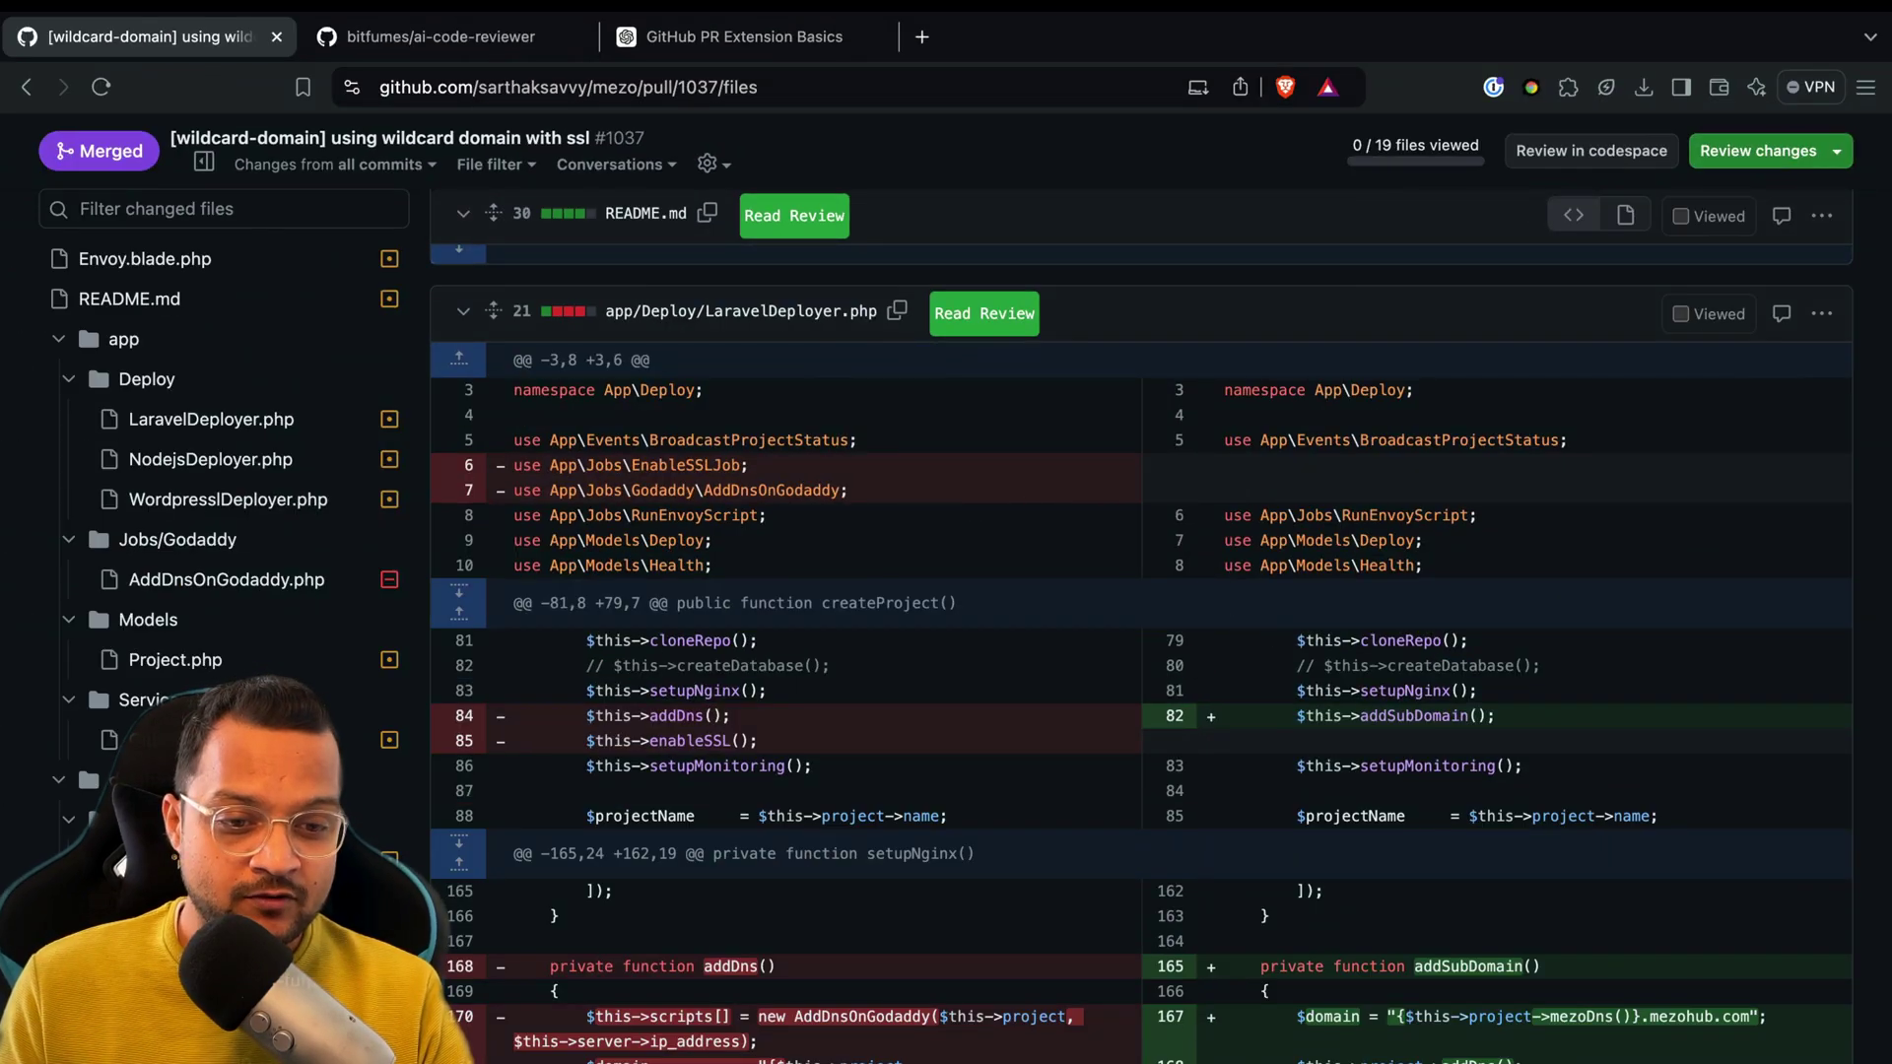
pyautogui.click(983, 313)
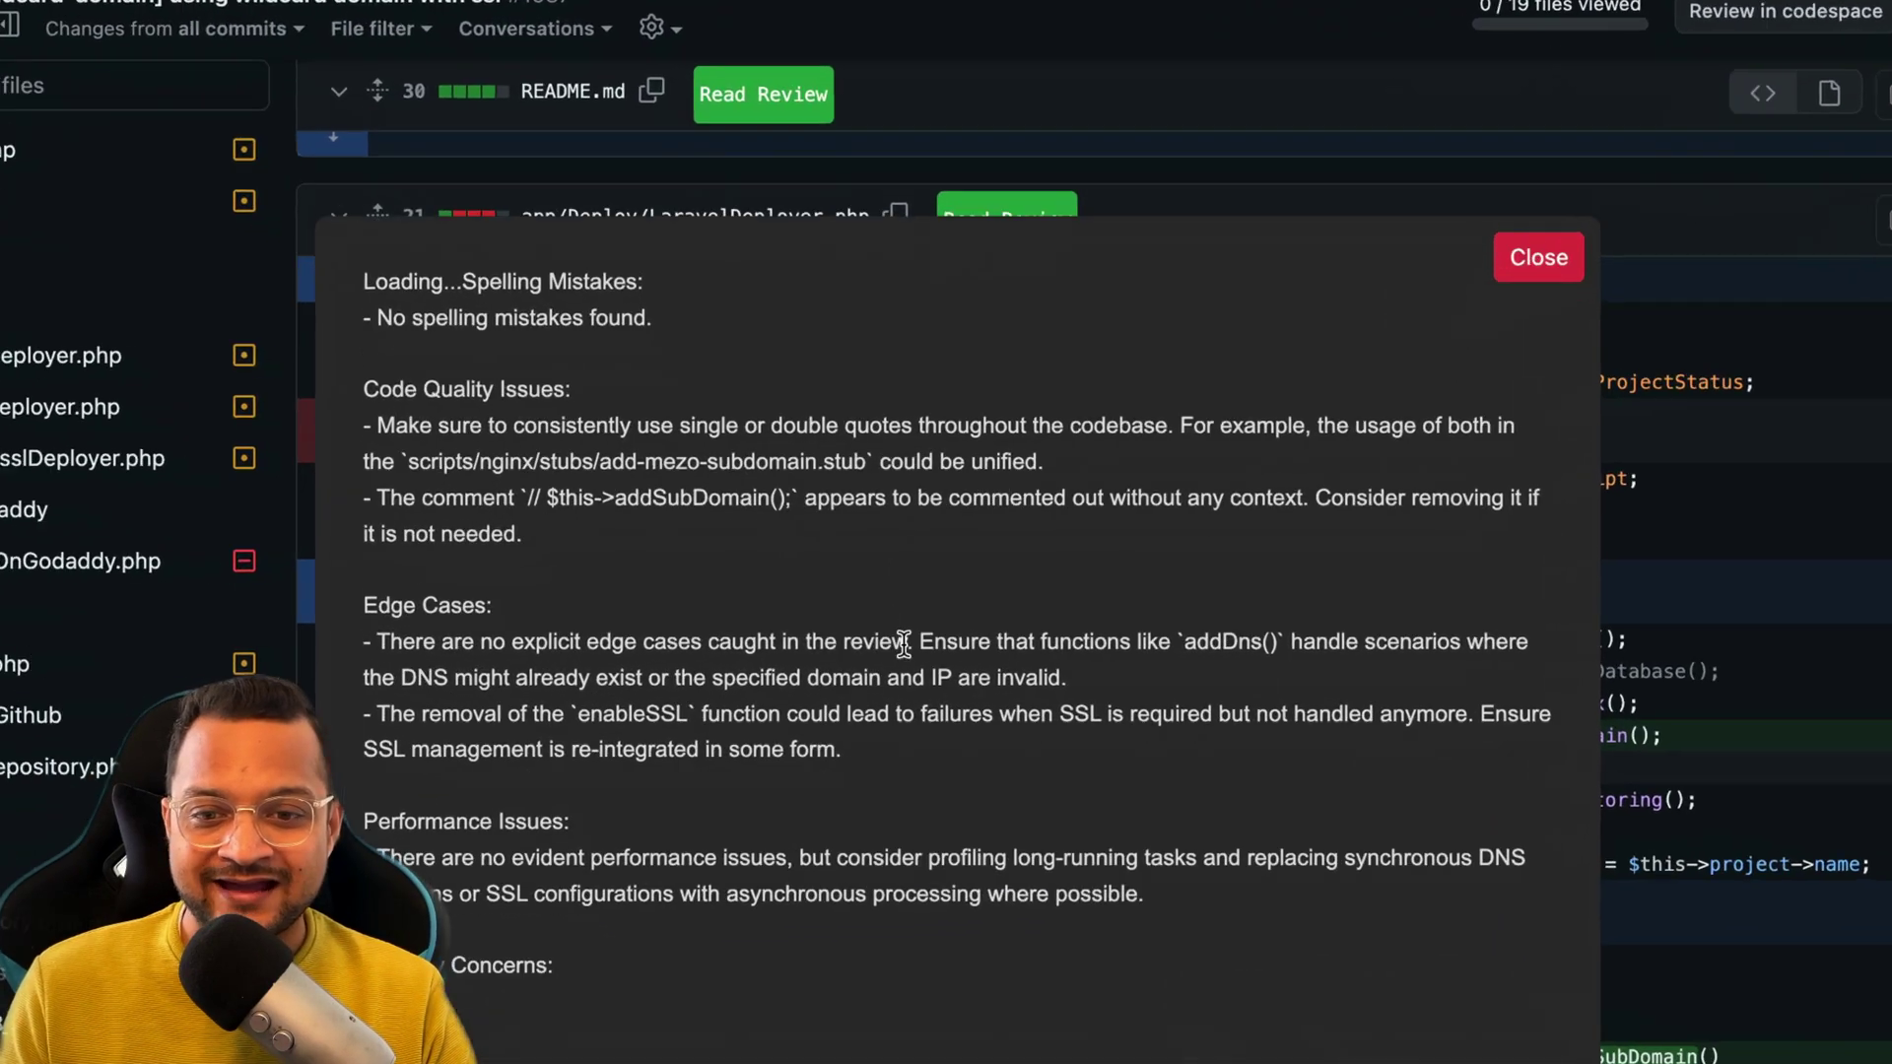
pyautogui.scroll(-10, 903, 642)
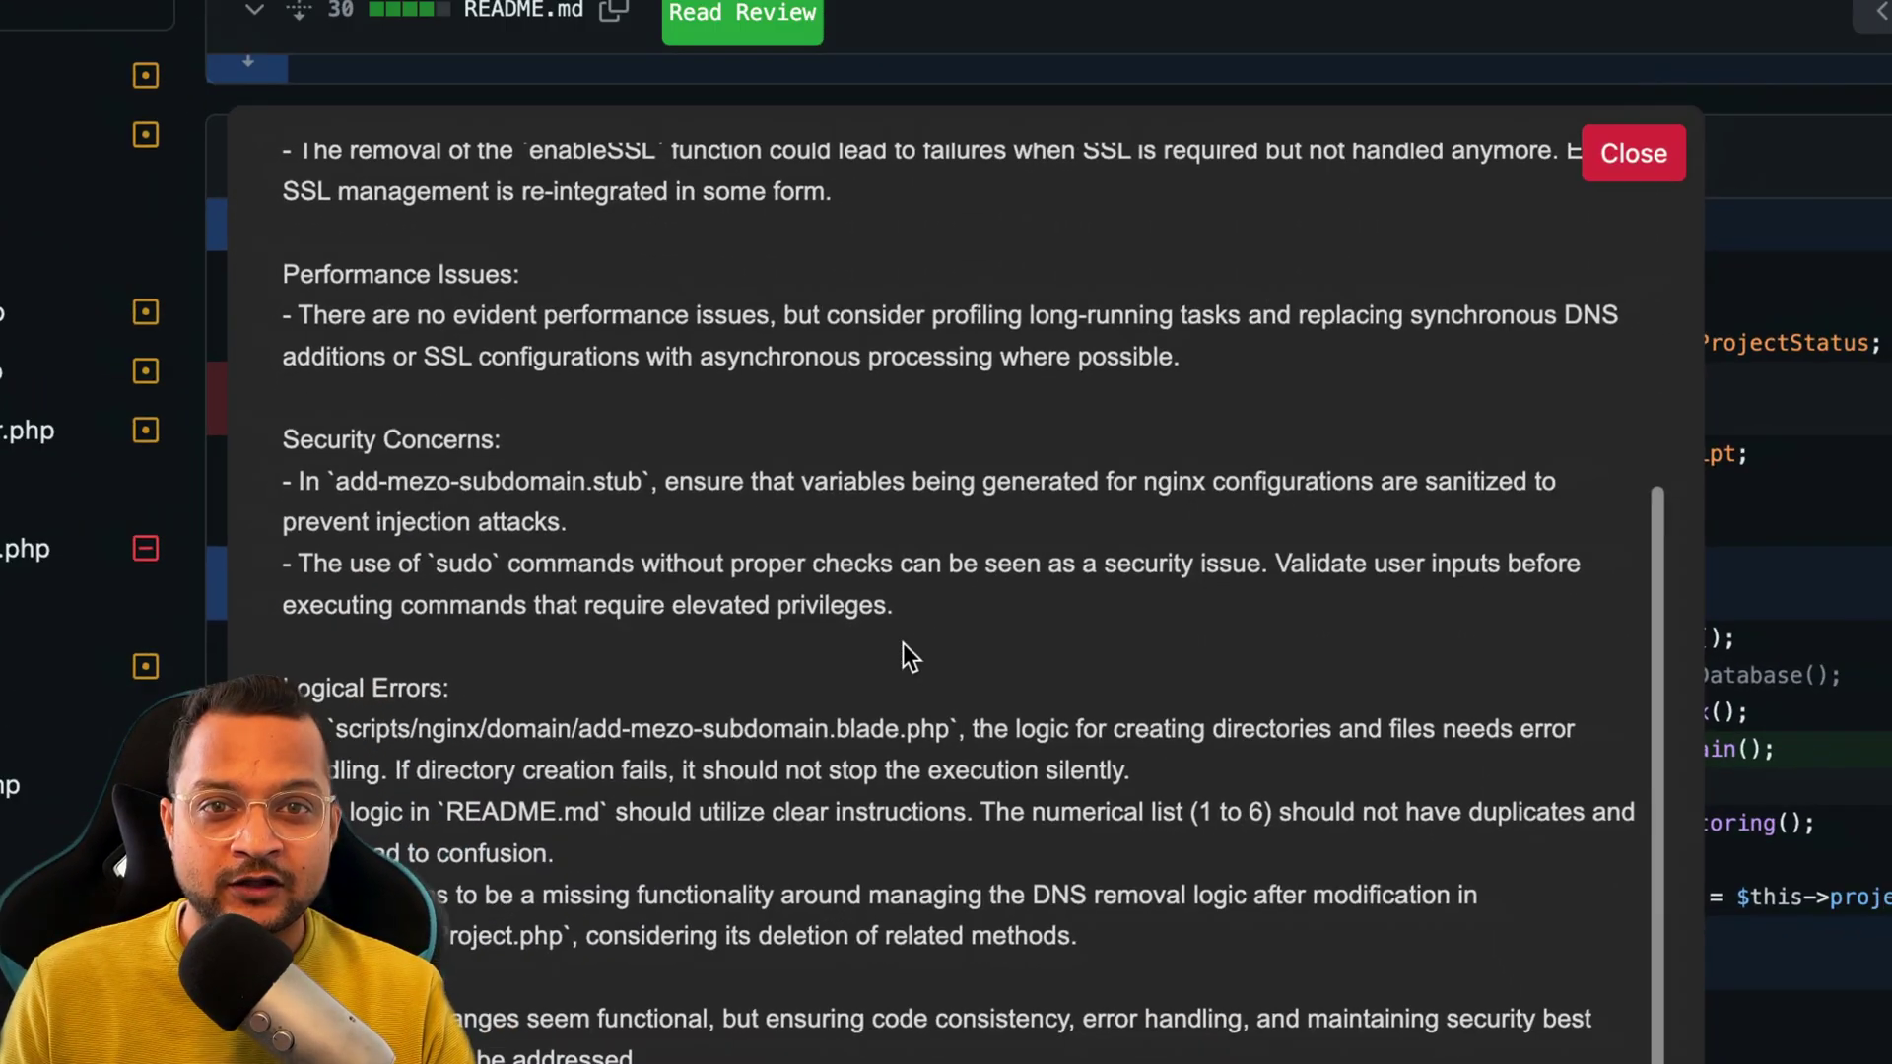
pyautogui.scroll(10, 903, 643)
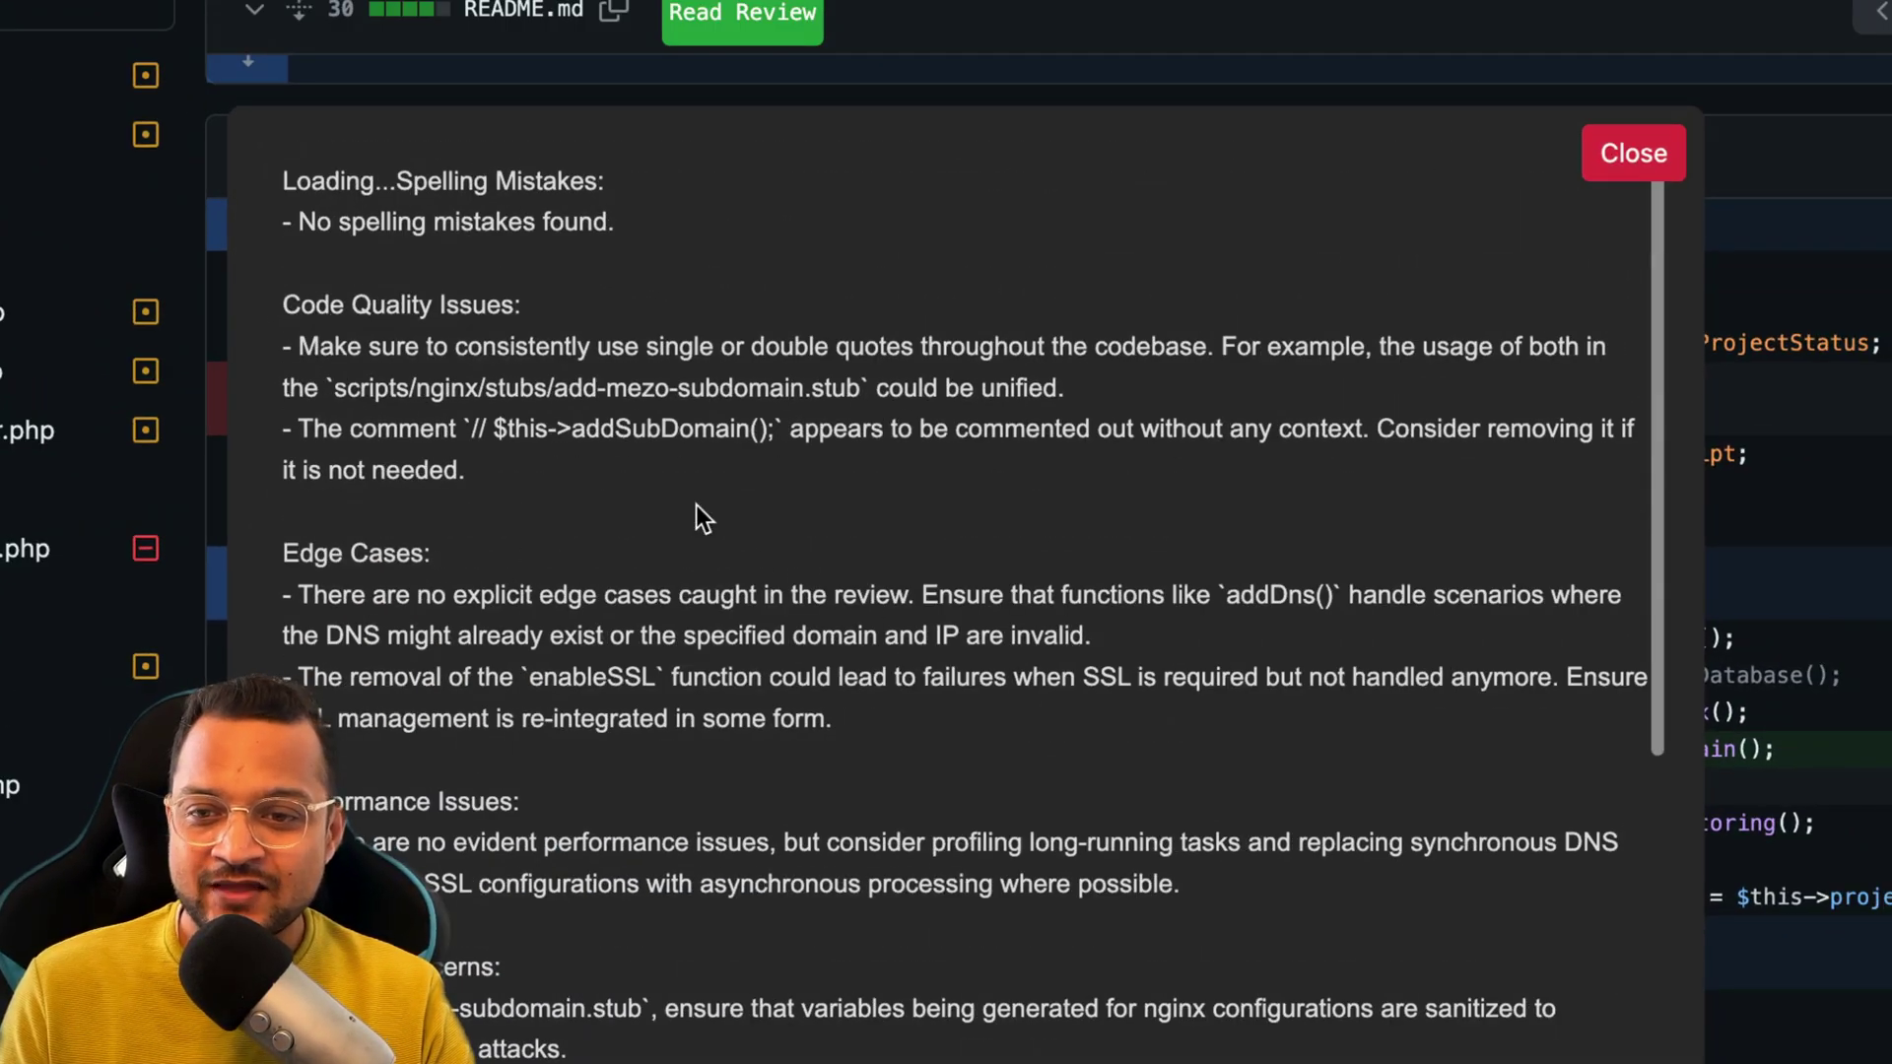
pyautogui.moveTo(331, 304); pyautogui.dragTo(486, 306)
pyautogui.moveTo(284, 553); pyautogui.dragTo(429, 553)
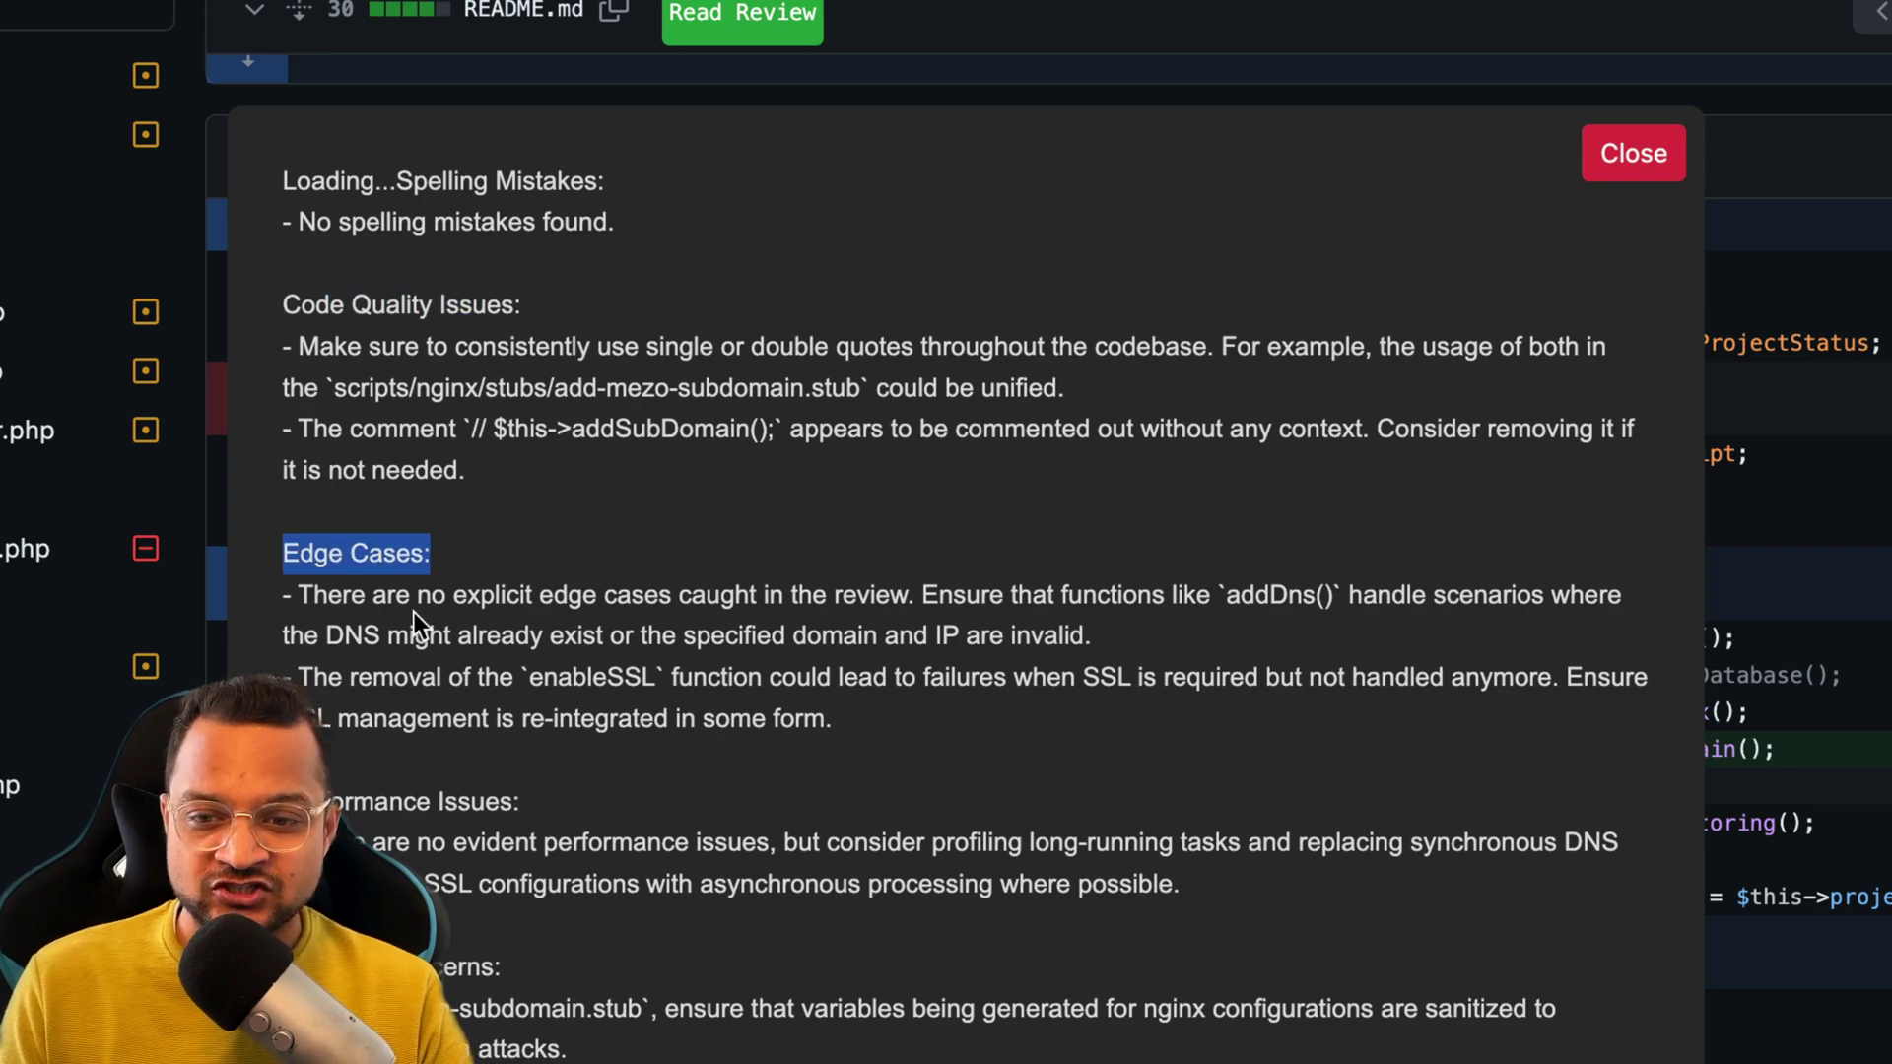
pyautogui.scroll(-3, 413, 611)
pyautogui.moveTo(284, 533); pyautogui.dragTo(319, 574)
pyautogui.moveTo(342, 700); pyautogui.dragTo(443, 700)
pyautogui.scroll(-3, 457, 770)
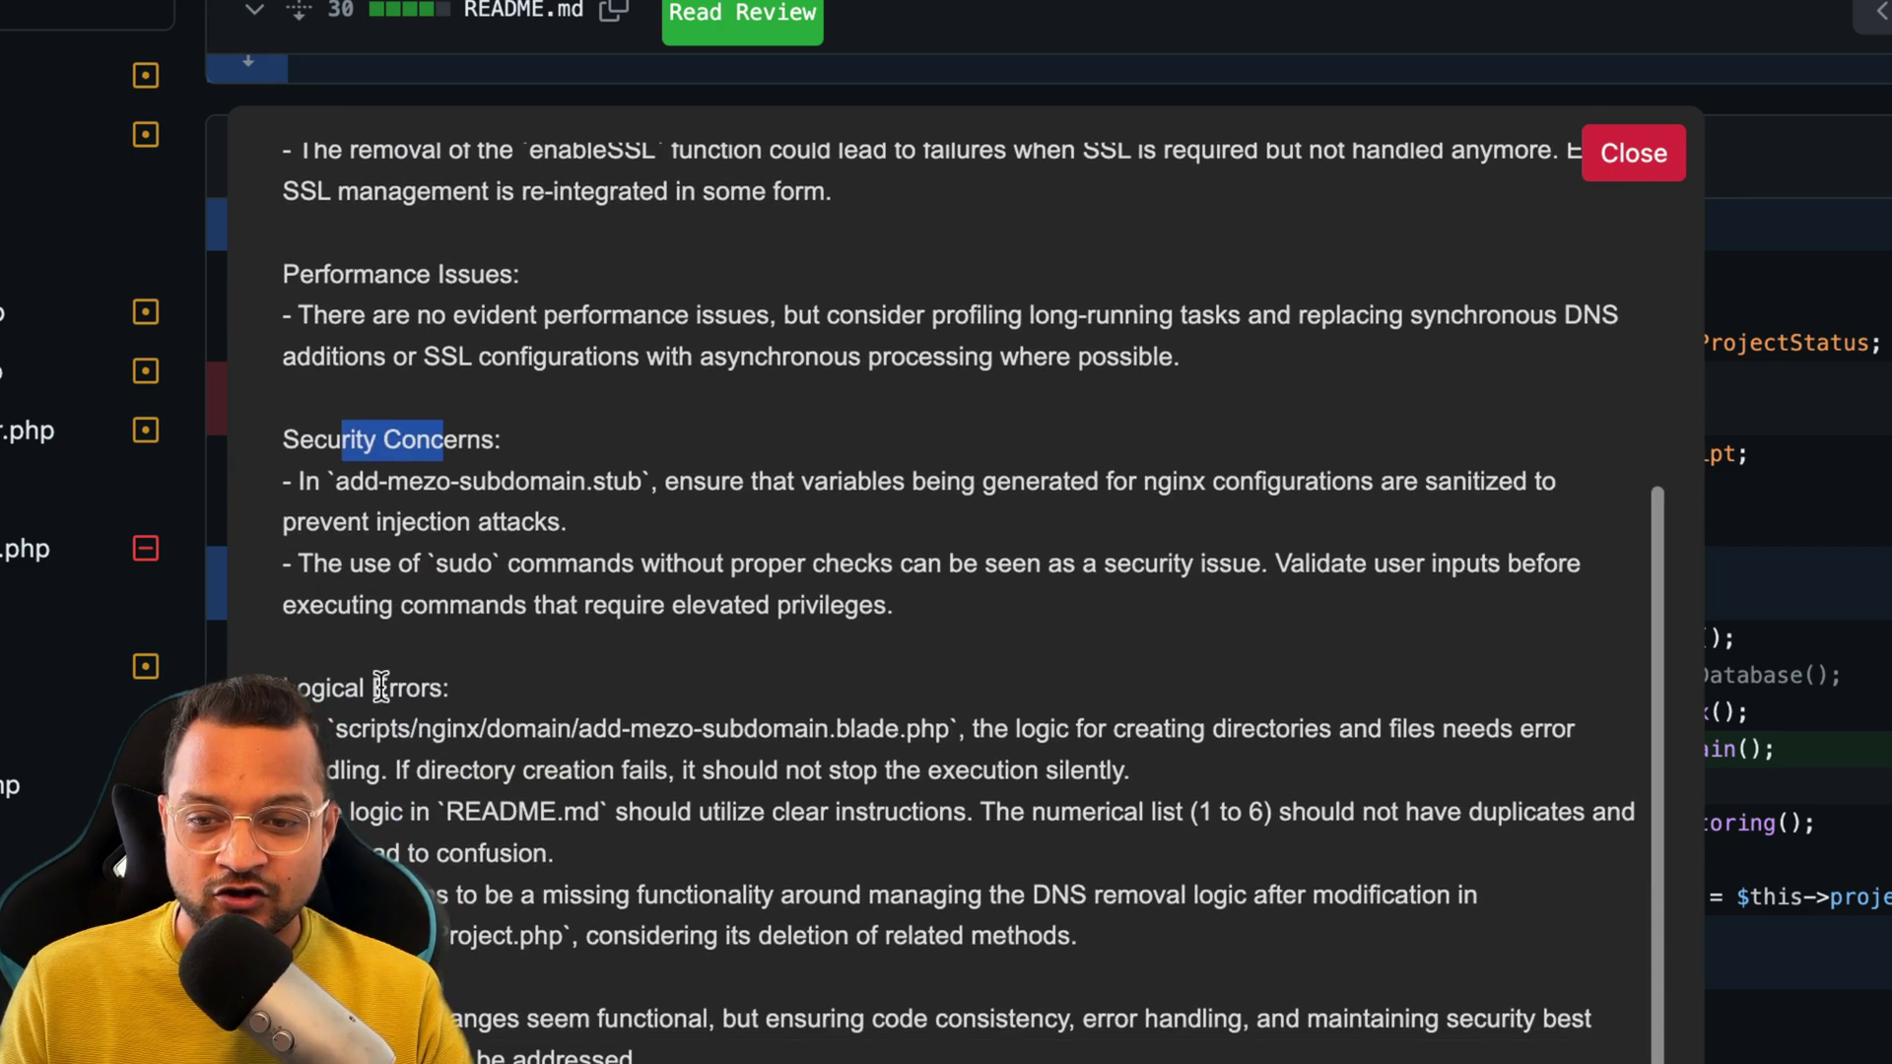
pyautogui.moveTo(311, 690); pyautogui.dragTo(444, 690)
pyautogui.scroll(-5, 570, 872)
pyautogui.scroll(3, 770, 812)
pyautogui.scroll(5, 769, 813)
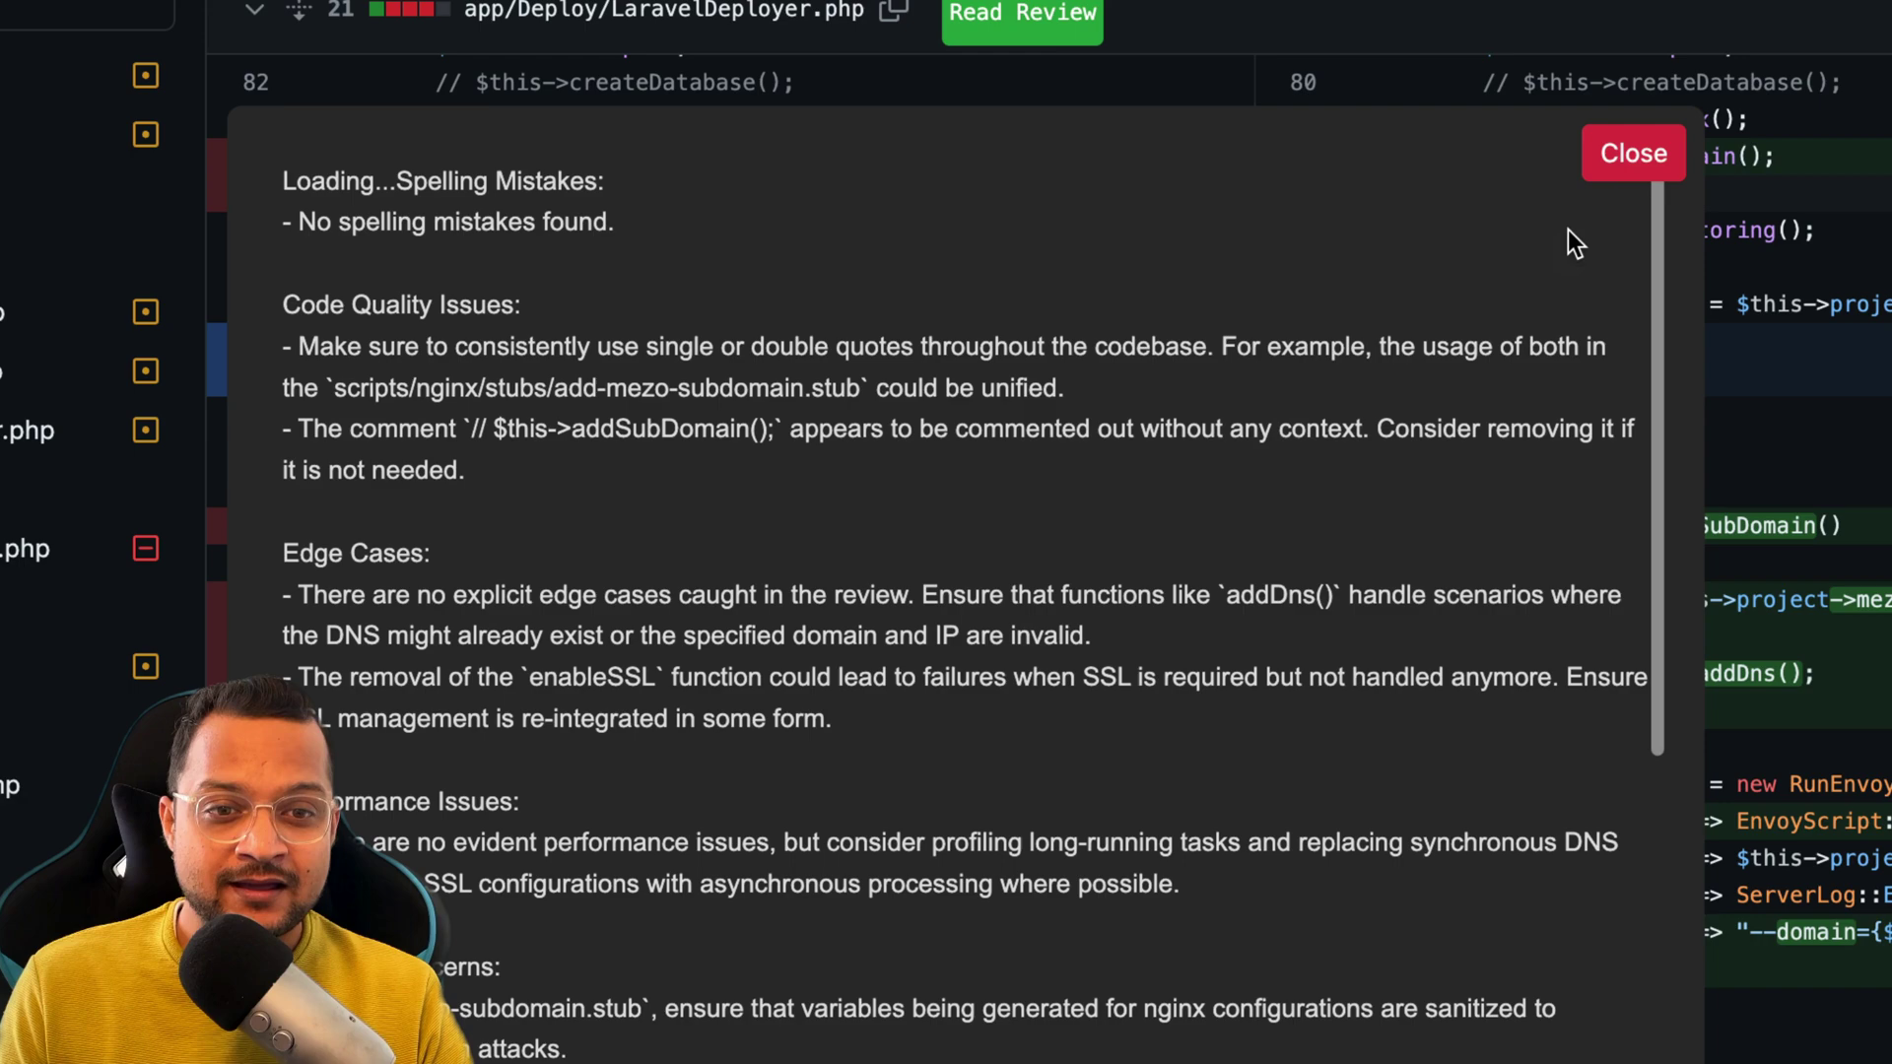
pyautogui.click(1631, 156)
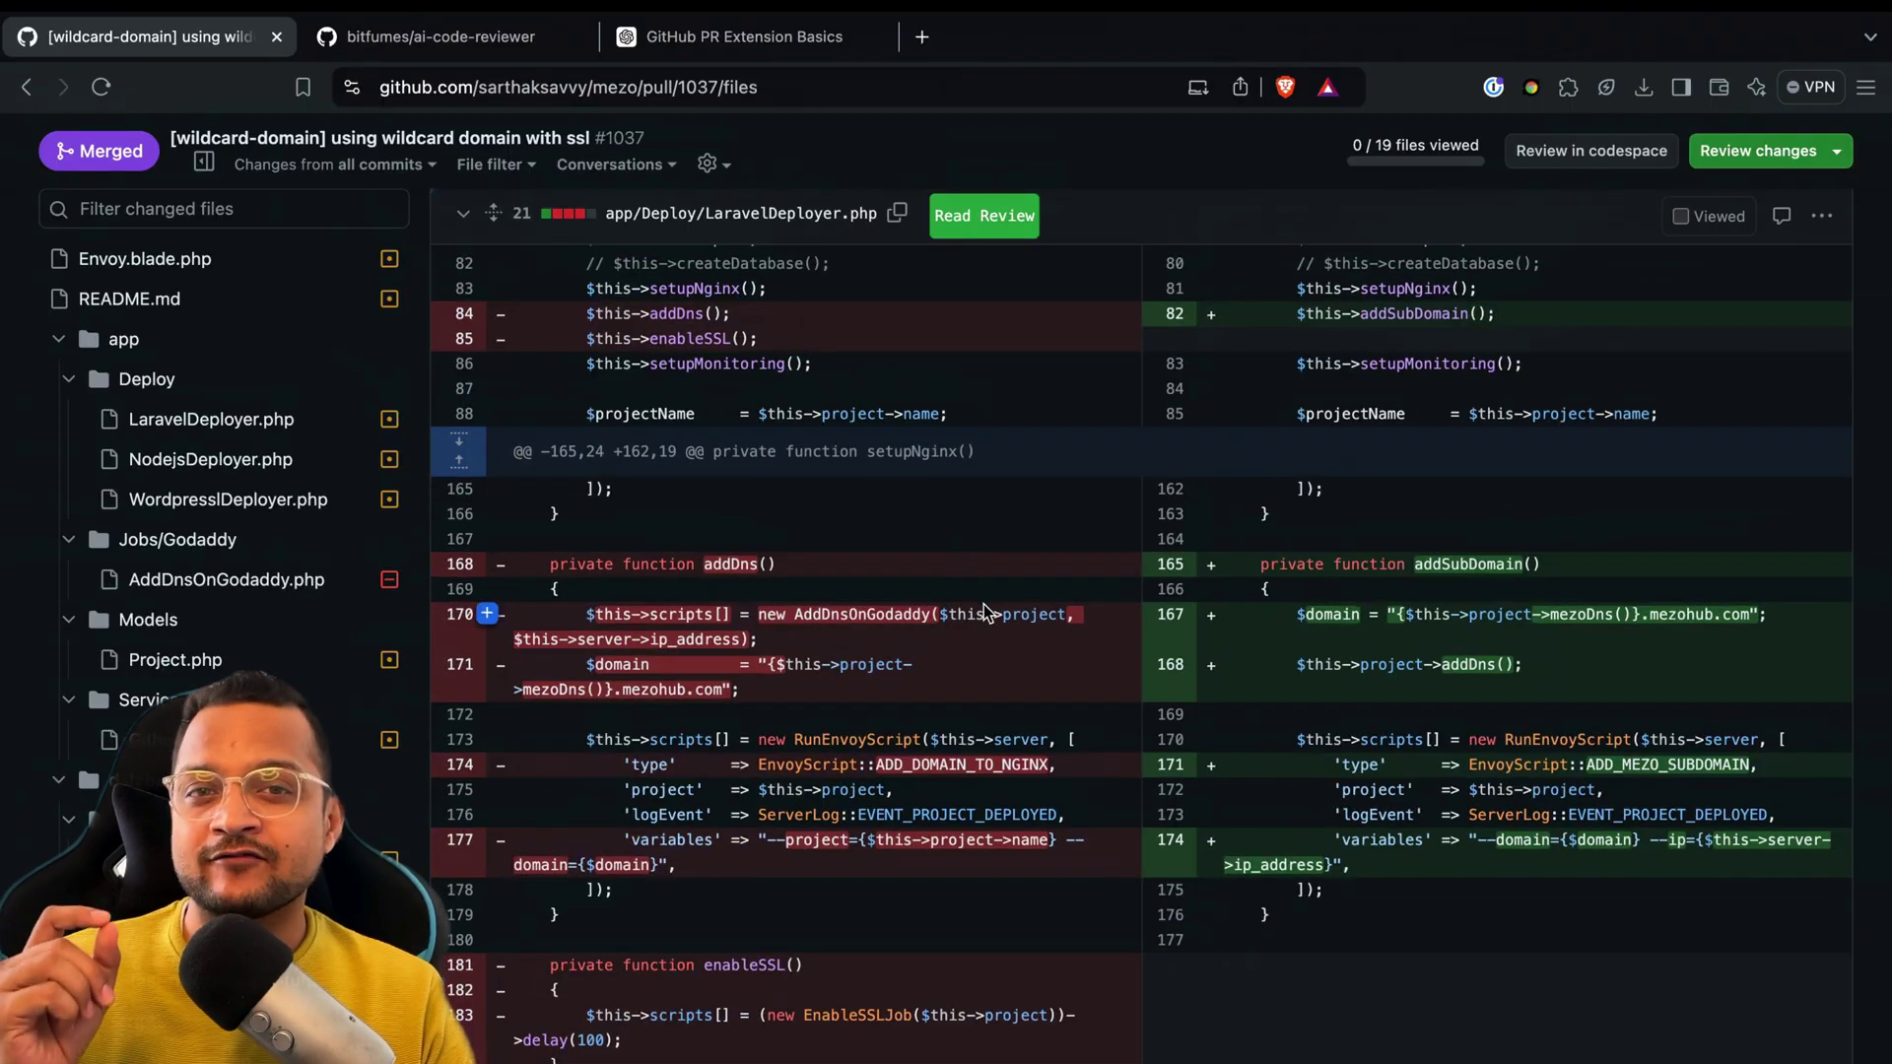
# Request an AI review of LaravelDeployer.php with Read Review and scroll through it.
pyautogui.scroll(3, 980, 603)
pyautogui.scroll(5, 989, 615)
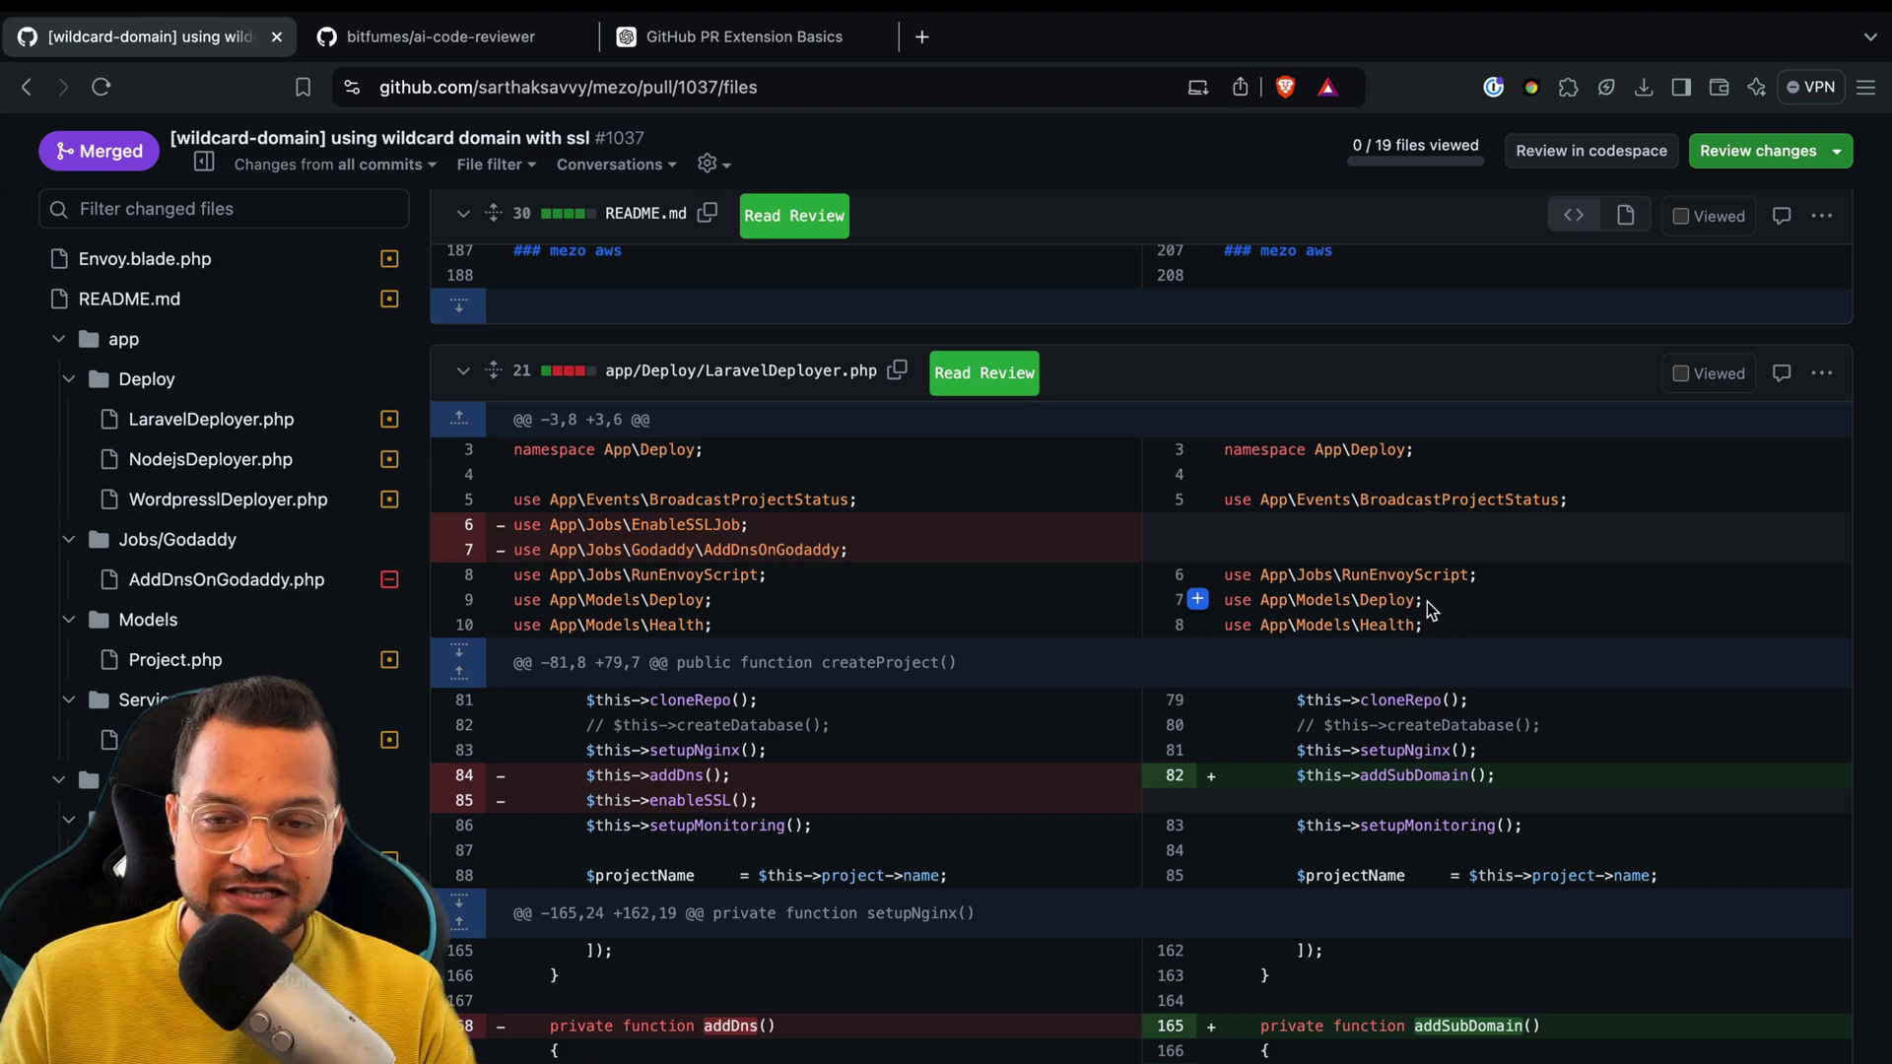
pyautogui.click(1016, 380)
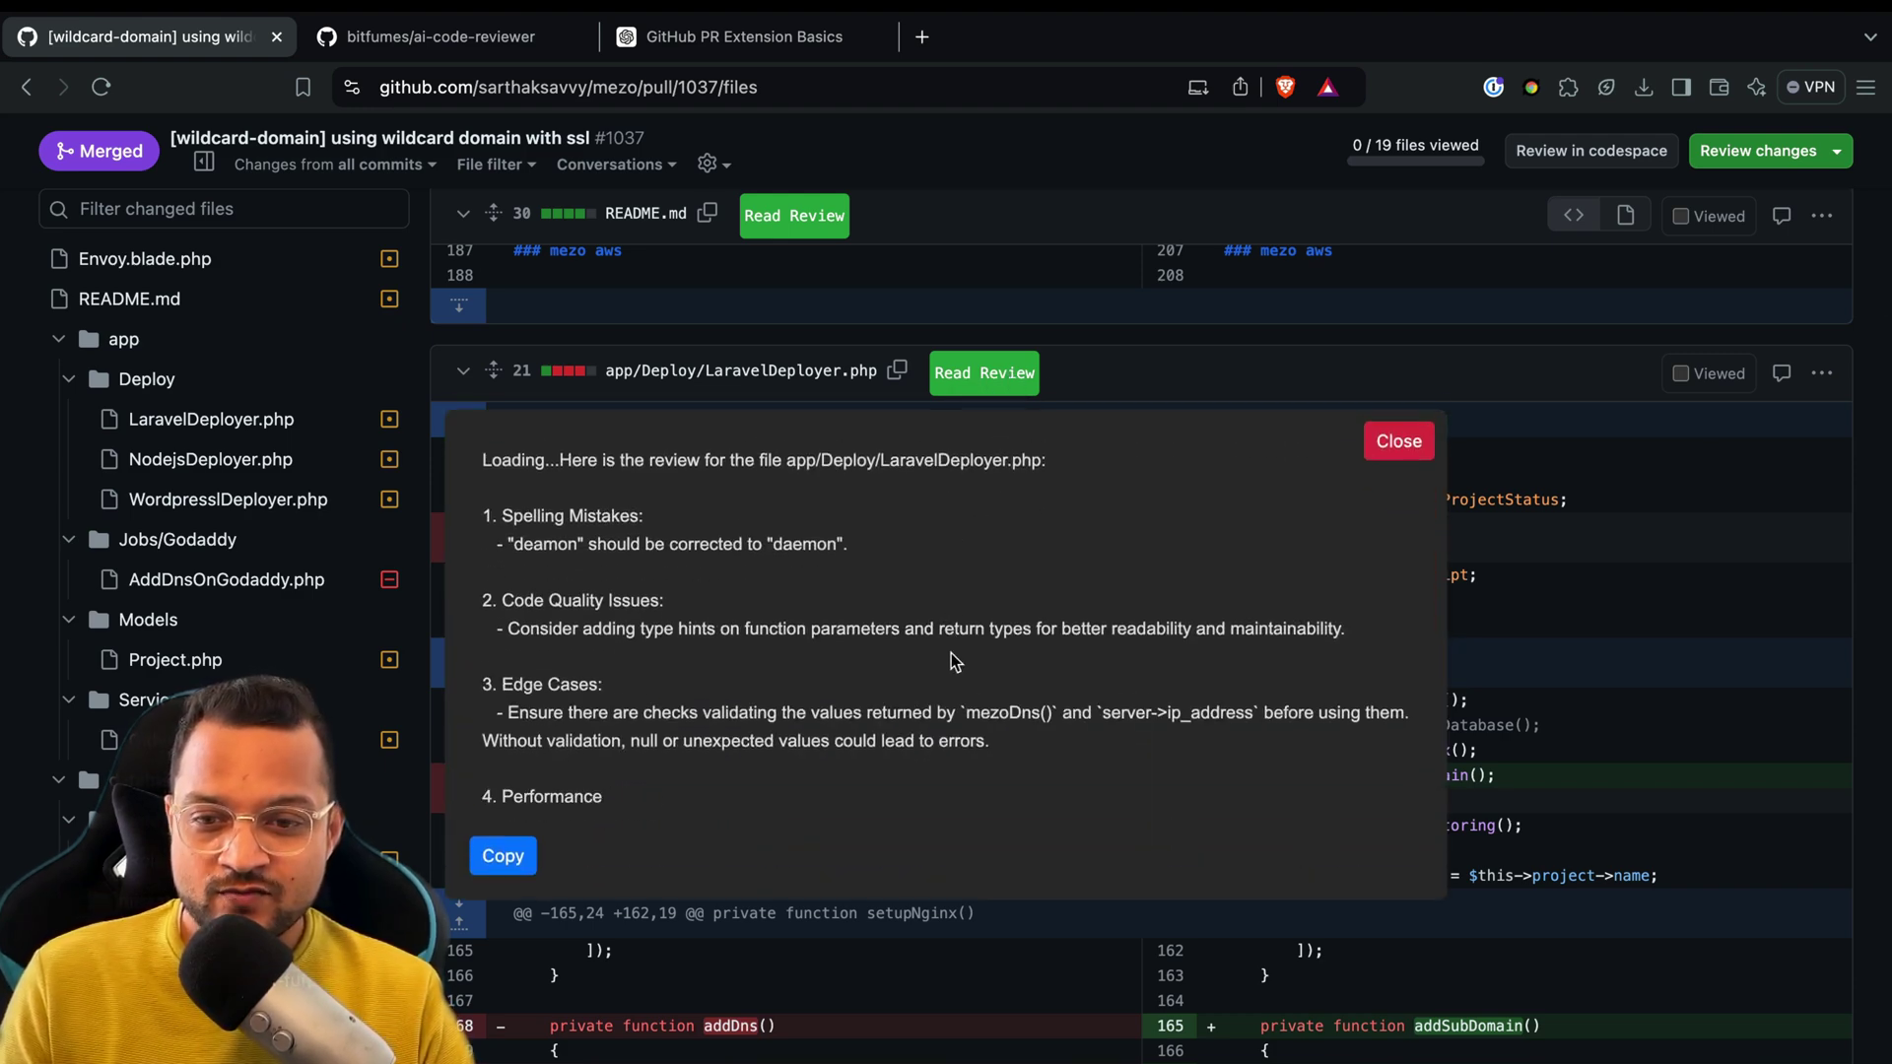
pyautogui.scroll(-5, 946, 640)
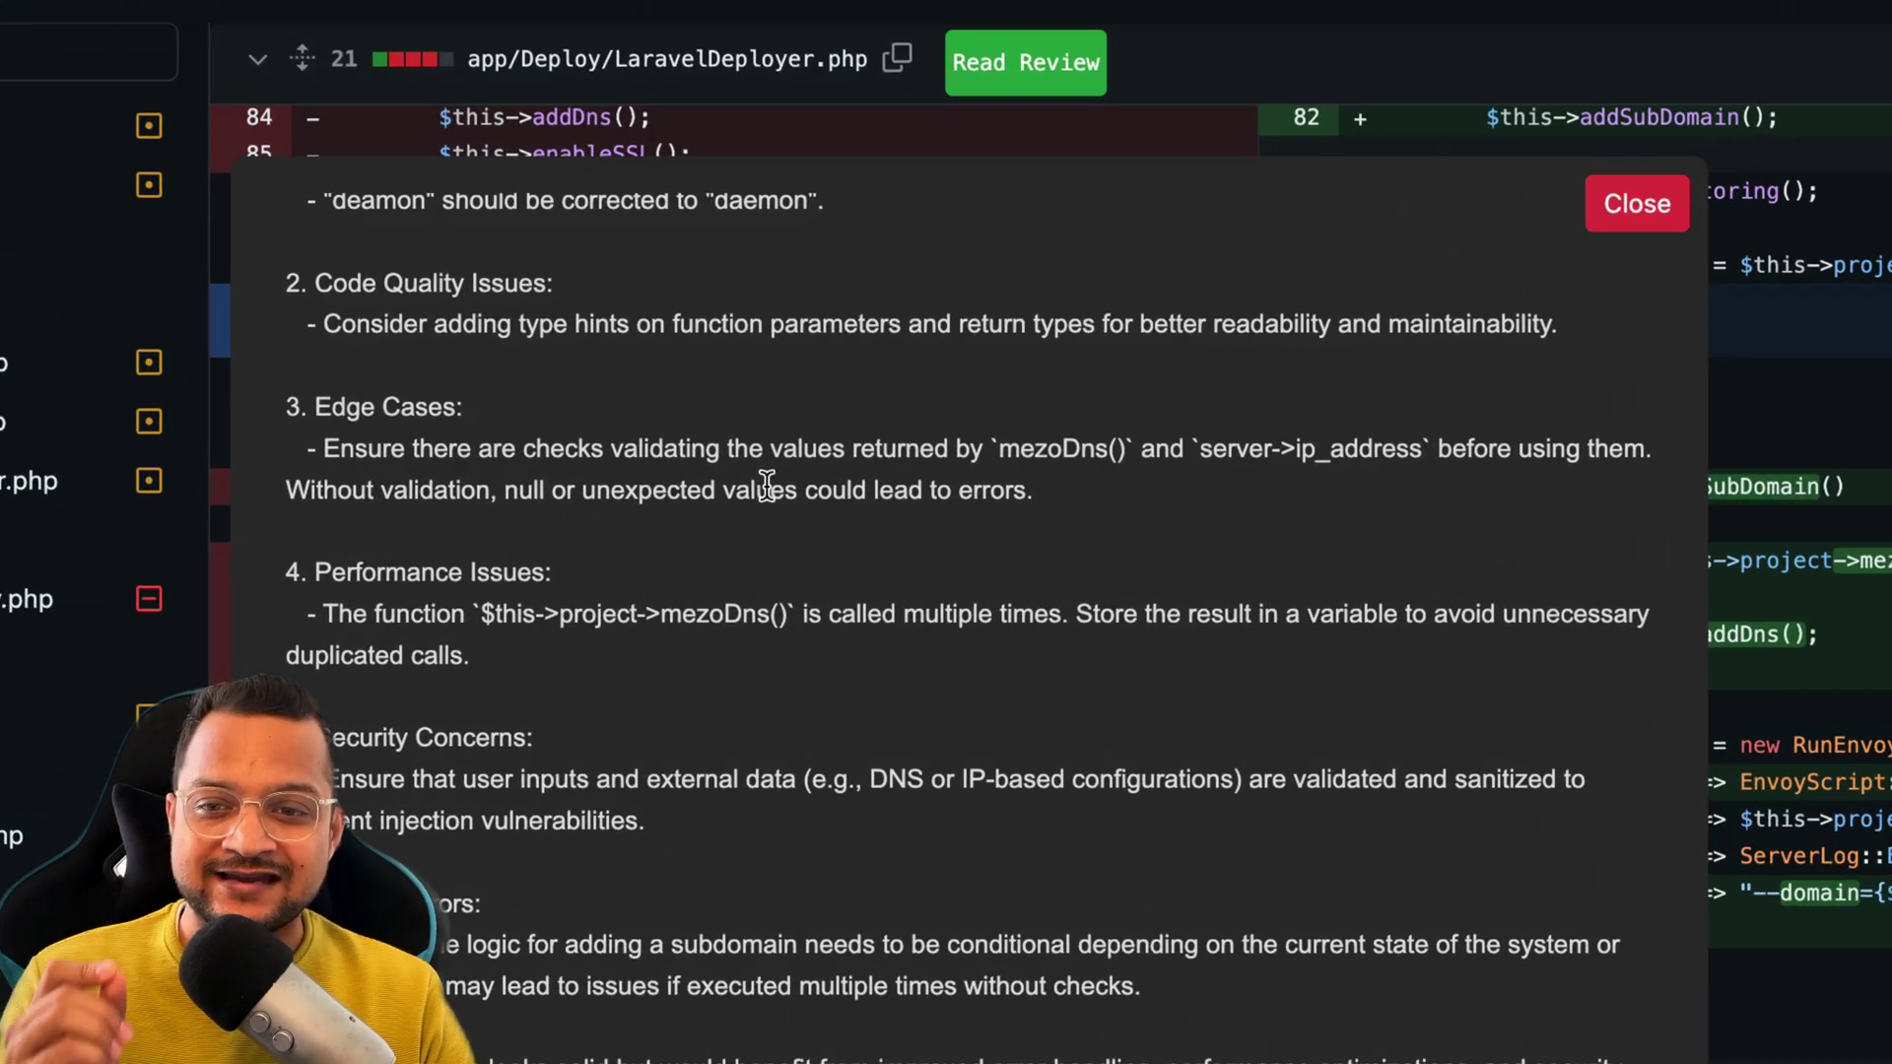
pyautogui.scroll(3, 765, 482)
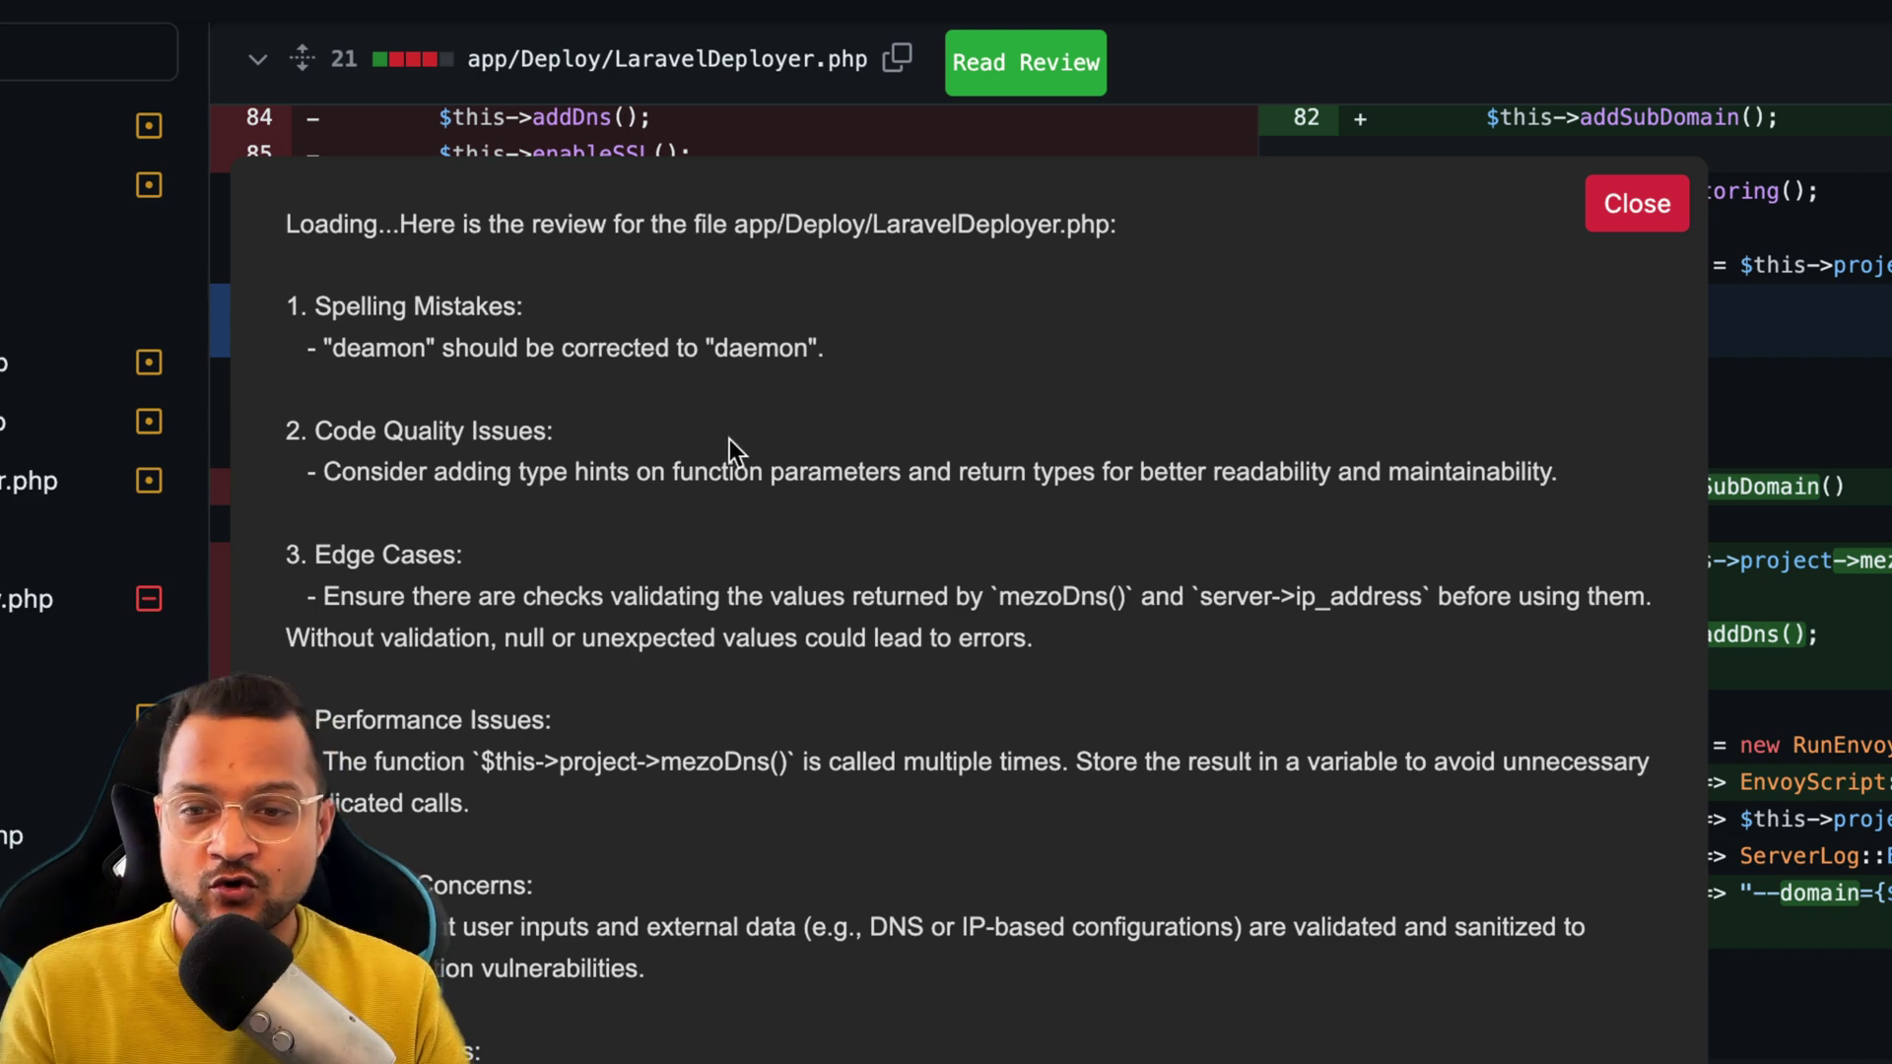
# Highlight the Spelling Mistakes, Code Quality Issues, Security Concerns and Logical Errors headings, then copy the review.
pyautogui.moveTo(335, 306); pyautogui.dragTo(463, 311)
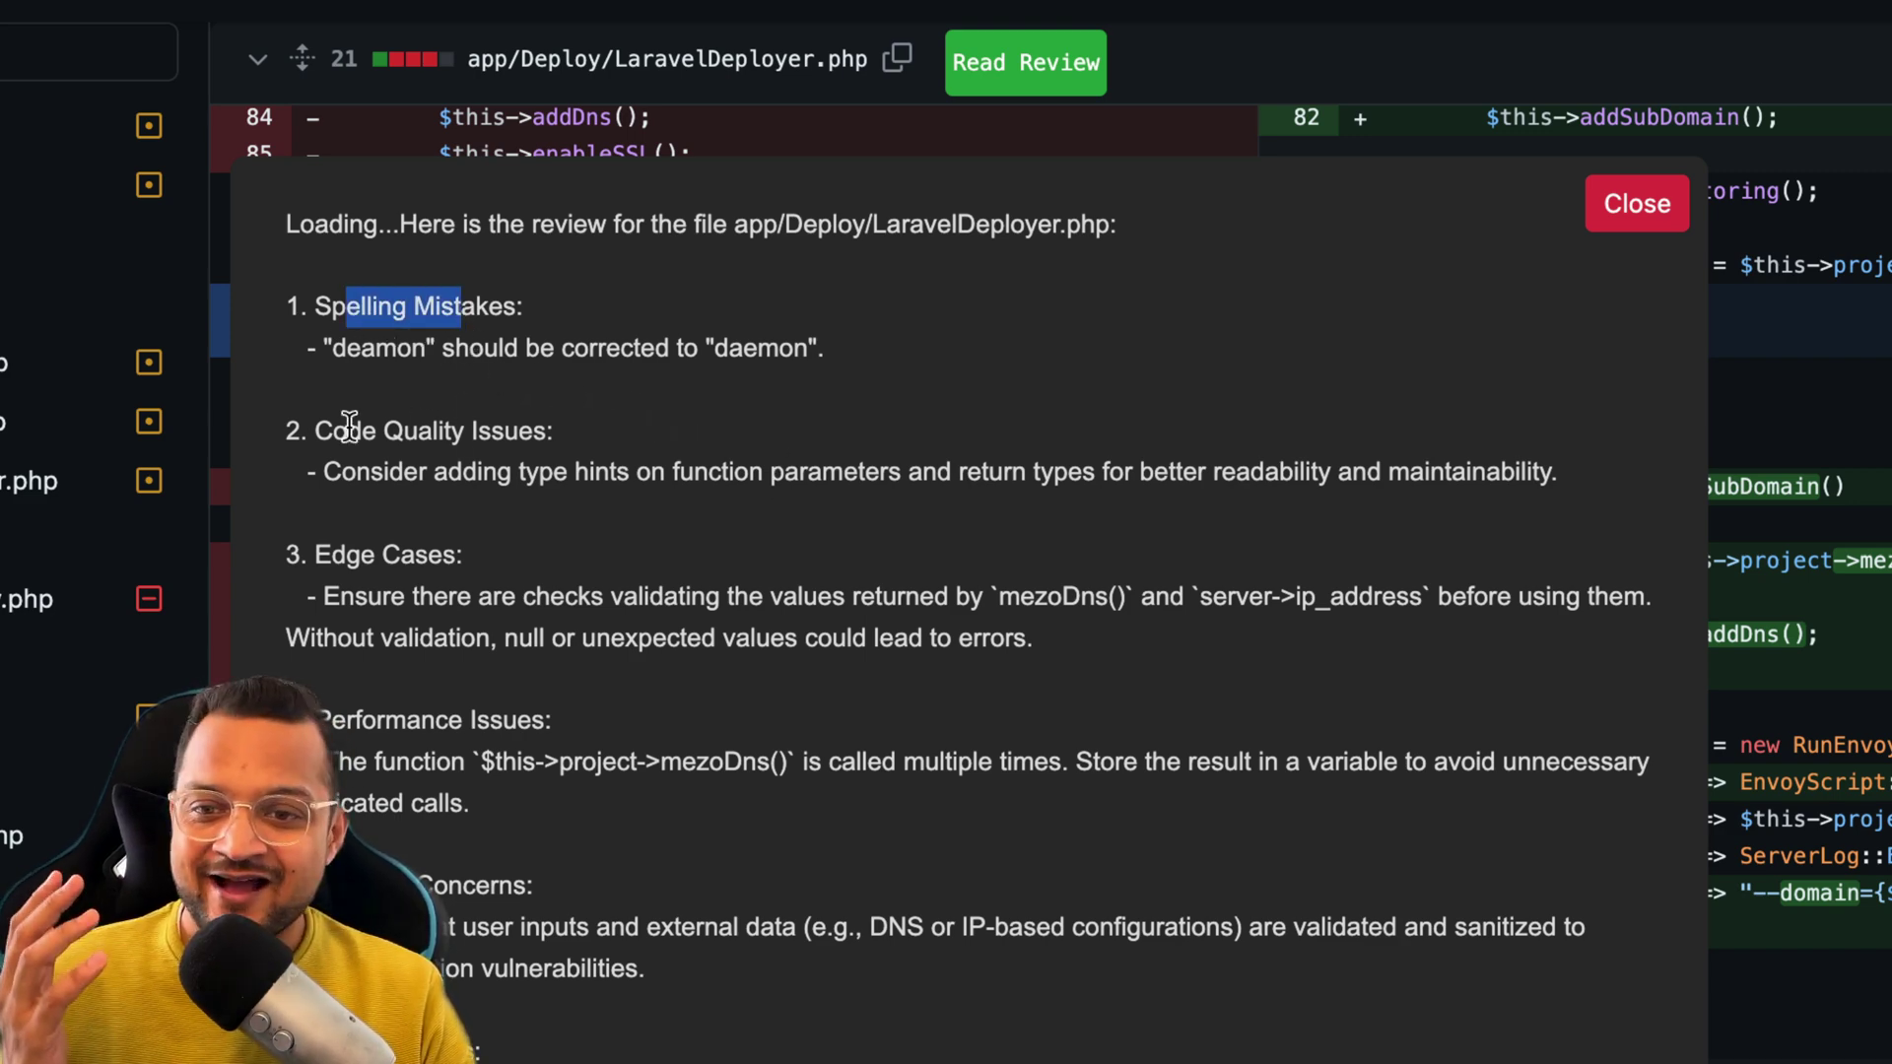
pyautogui.moveTo(347, 431); pyautogui.dragTo(533, 434)
pyautogui.moveTo(428, 554); pyautogui.dragTo(315, 555)
pyautogui.scroll(-3, 422, 596)
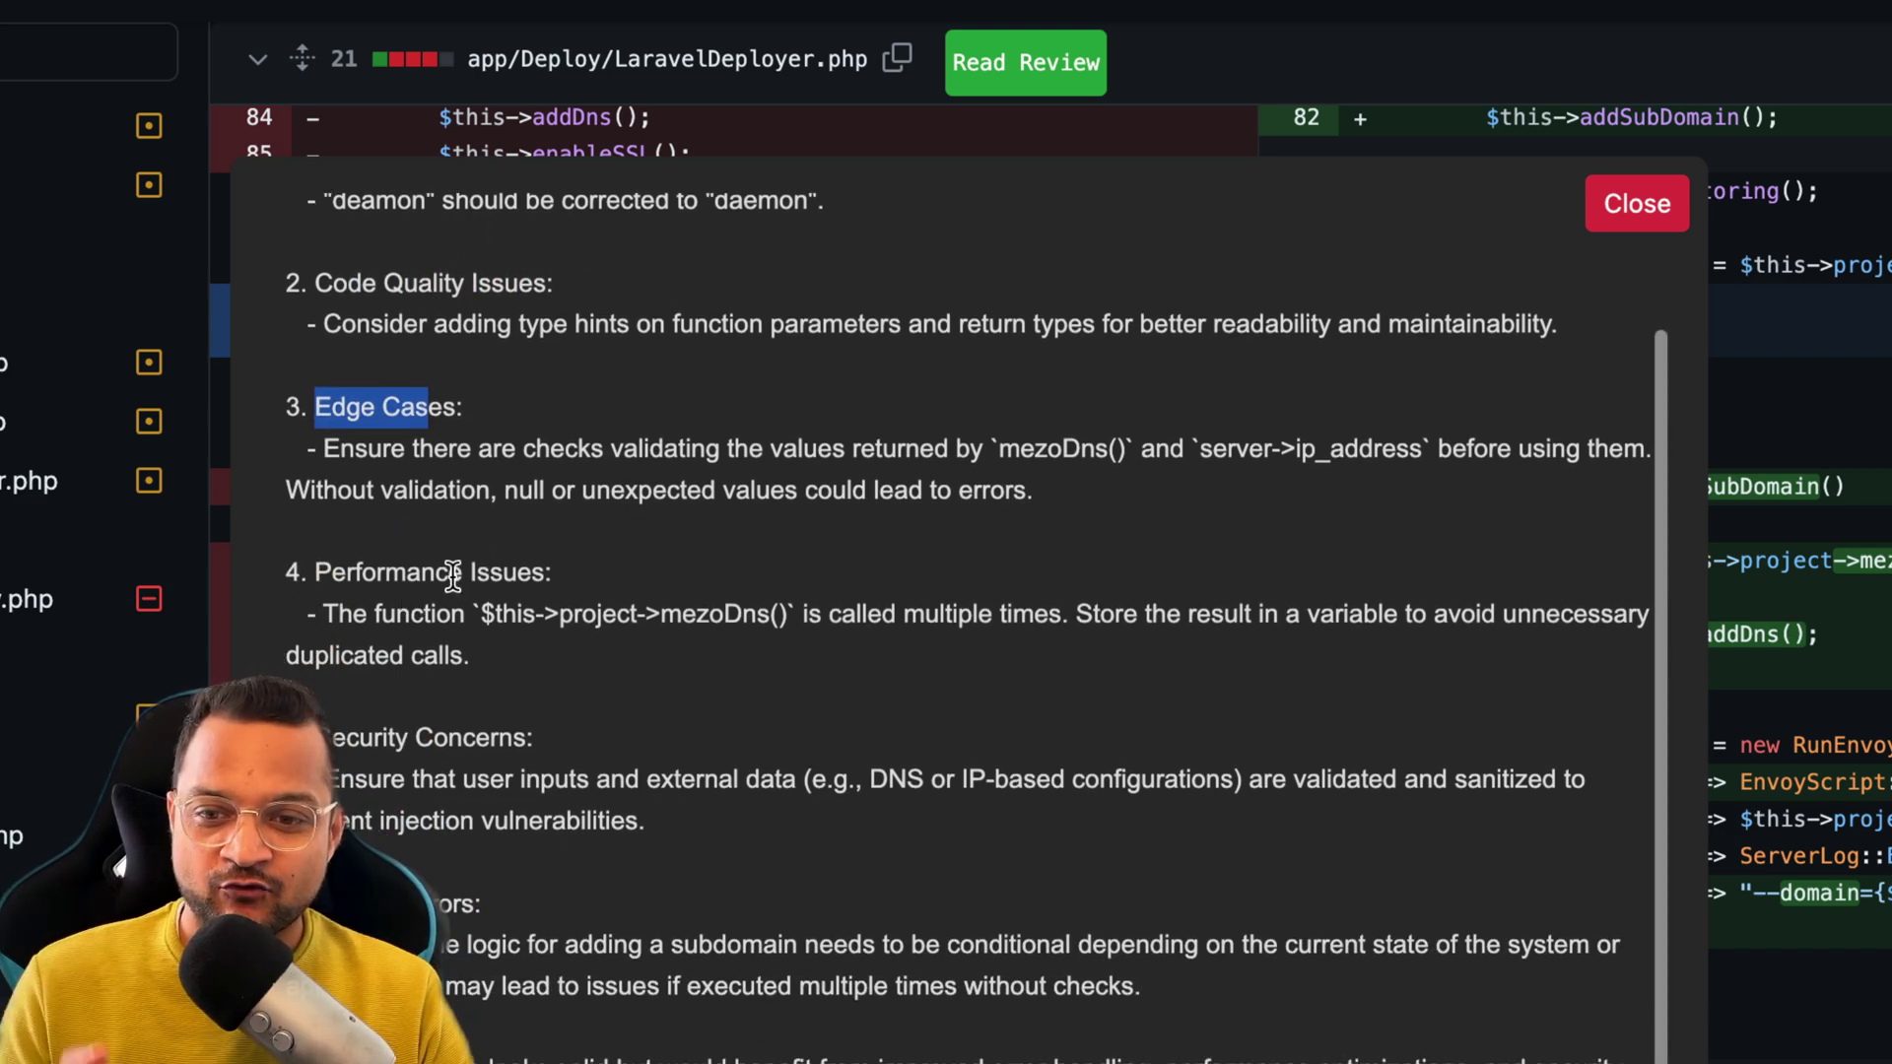
pyautogui.moveTo(503, 737); pyautogui.dragTo(367, 737)
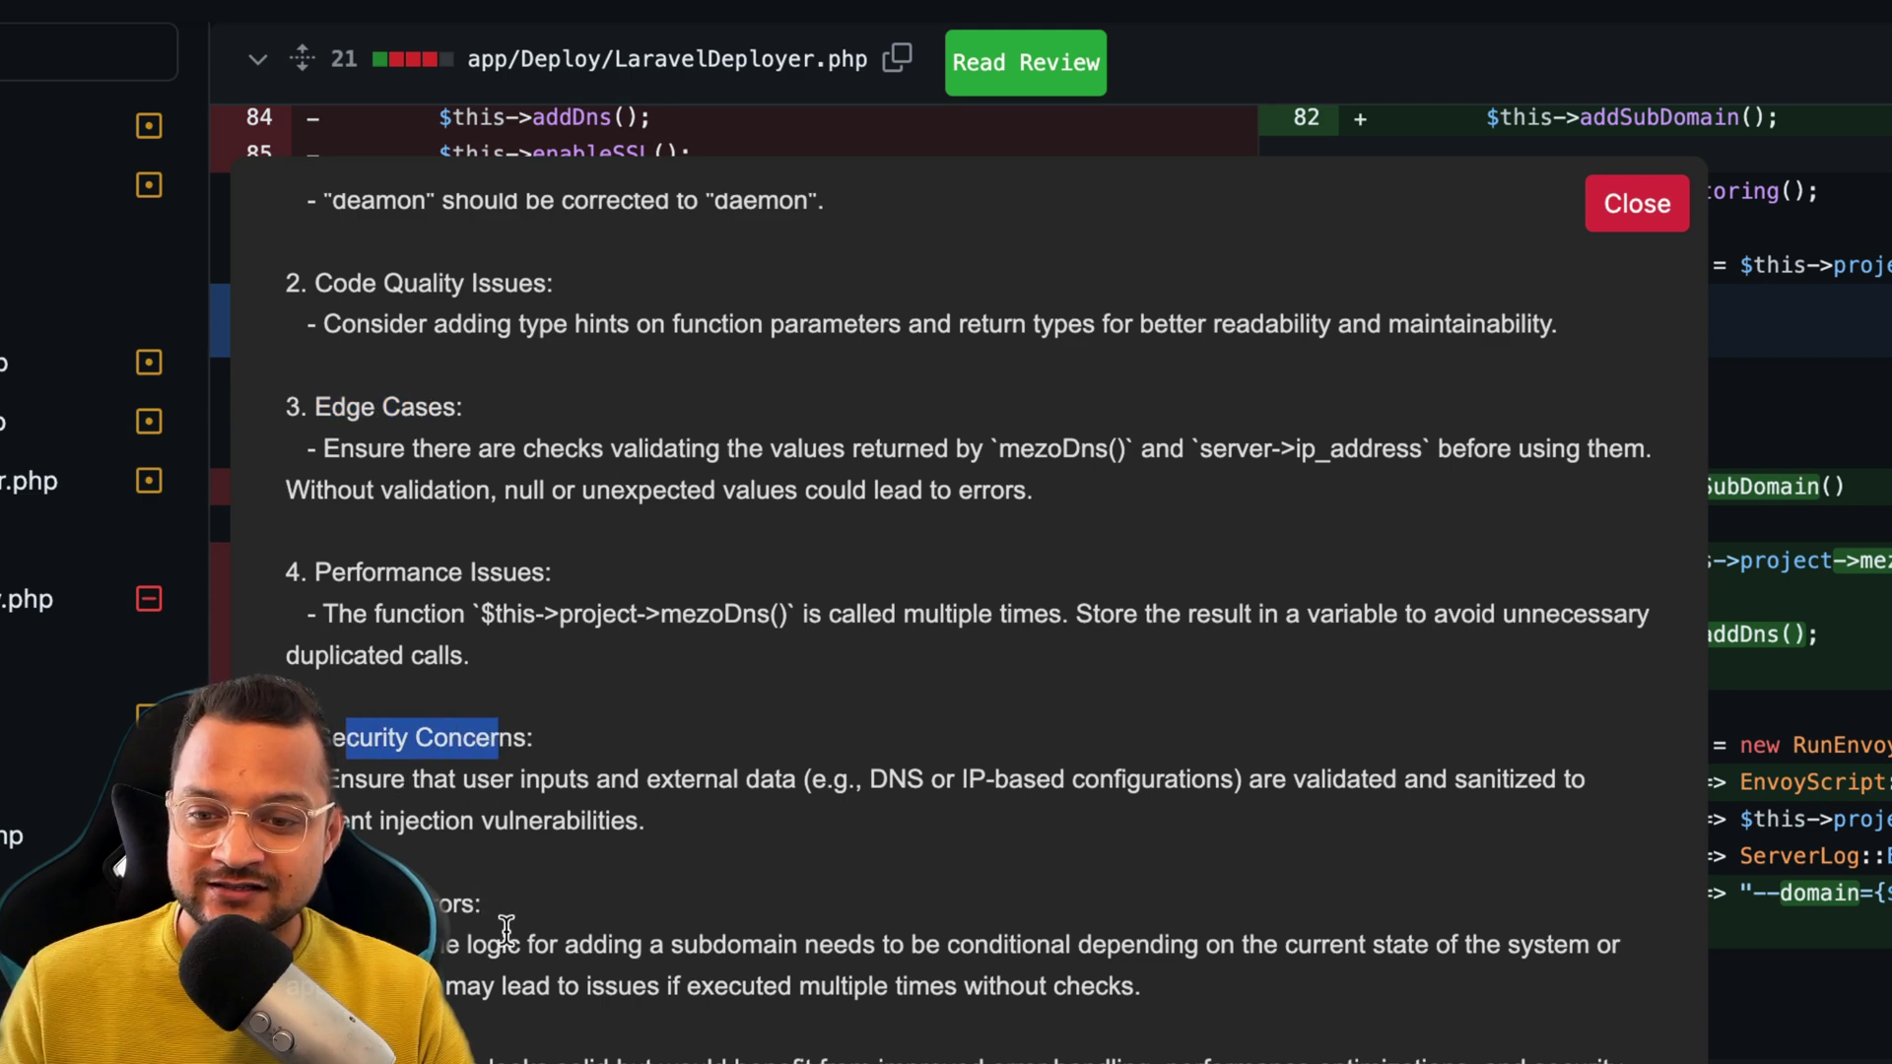
pyautogui.moveTo(453, 904); pyautogui.dragTo(429, 905)
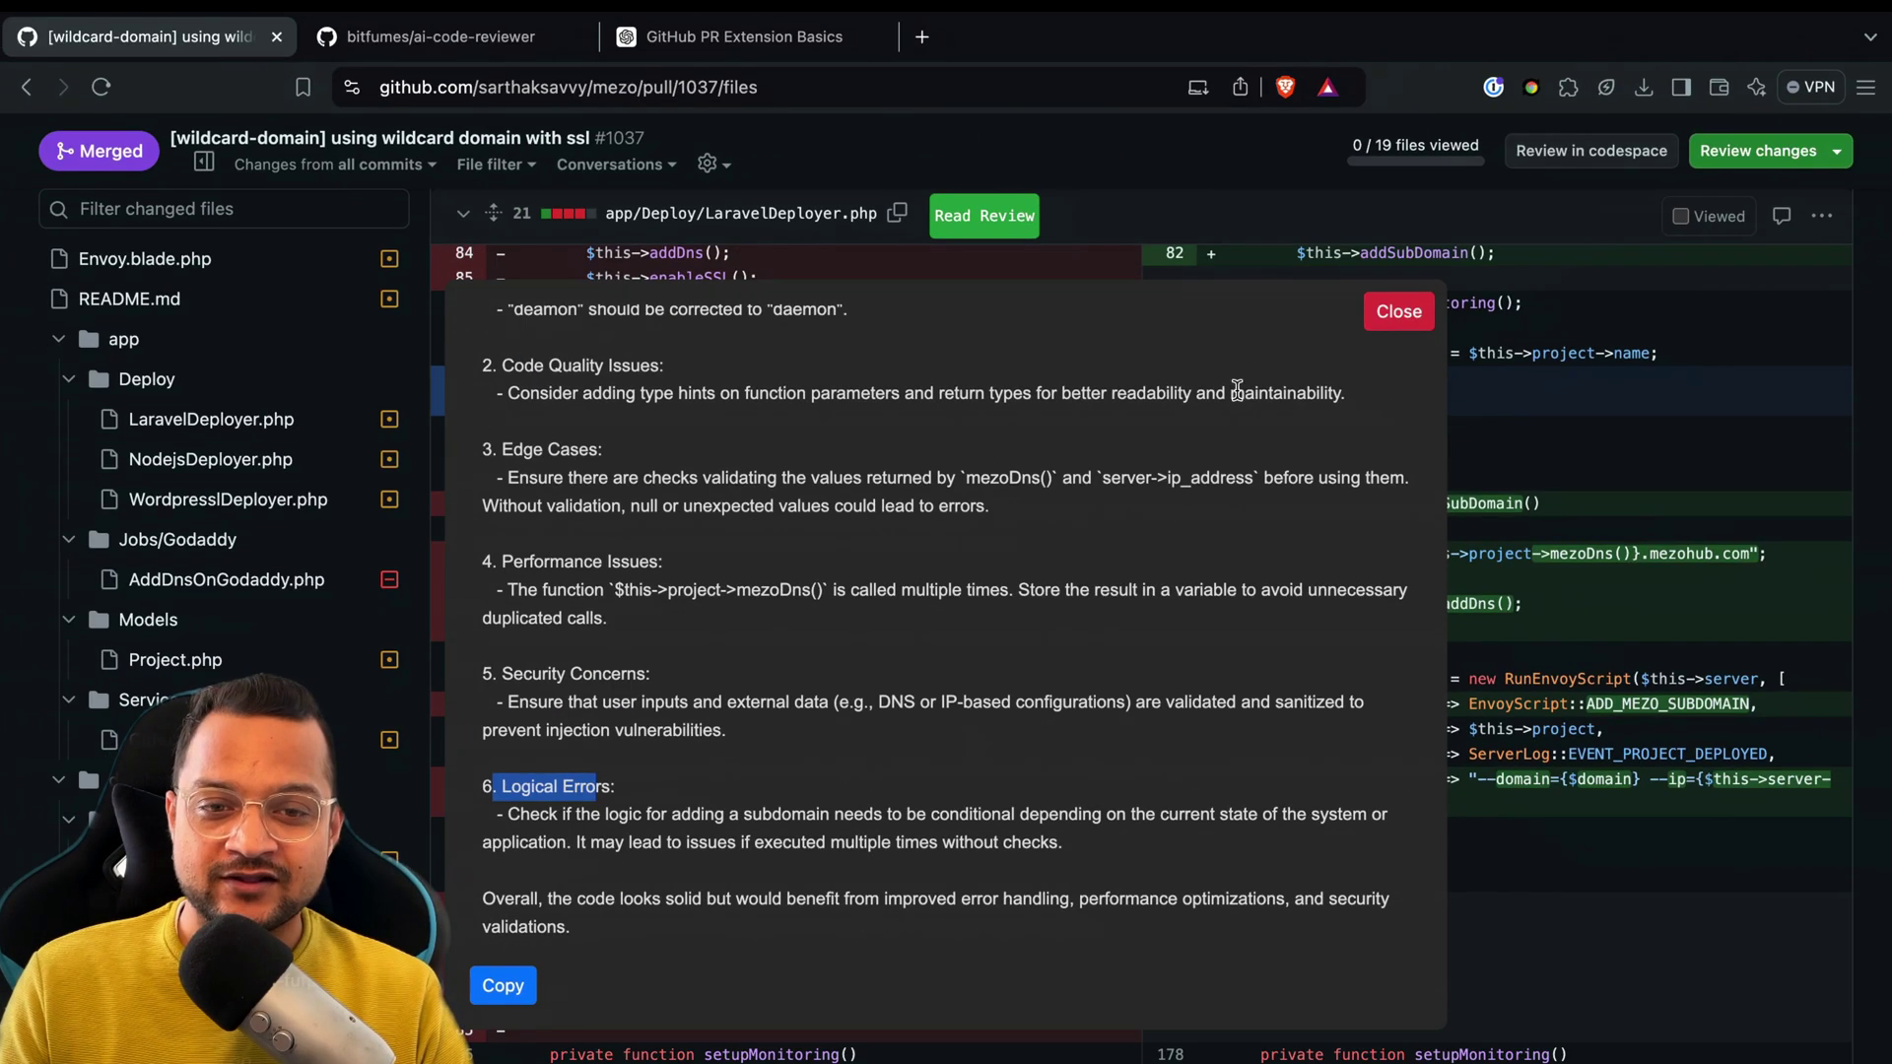
pyautogui.click(955, 579)
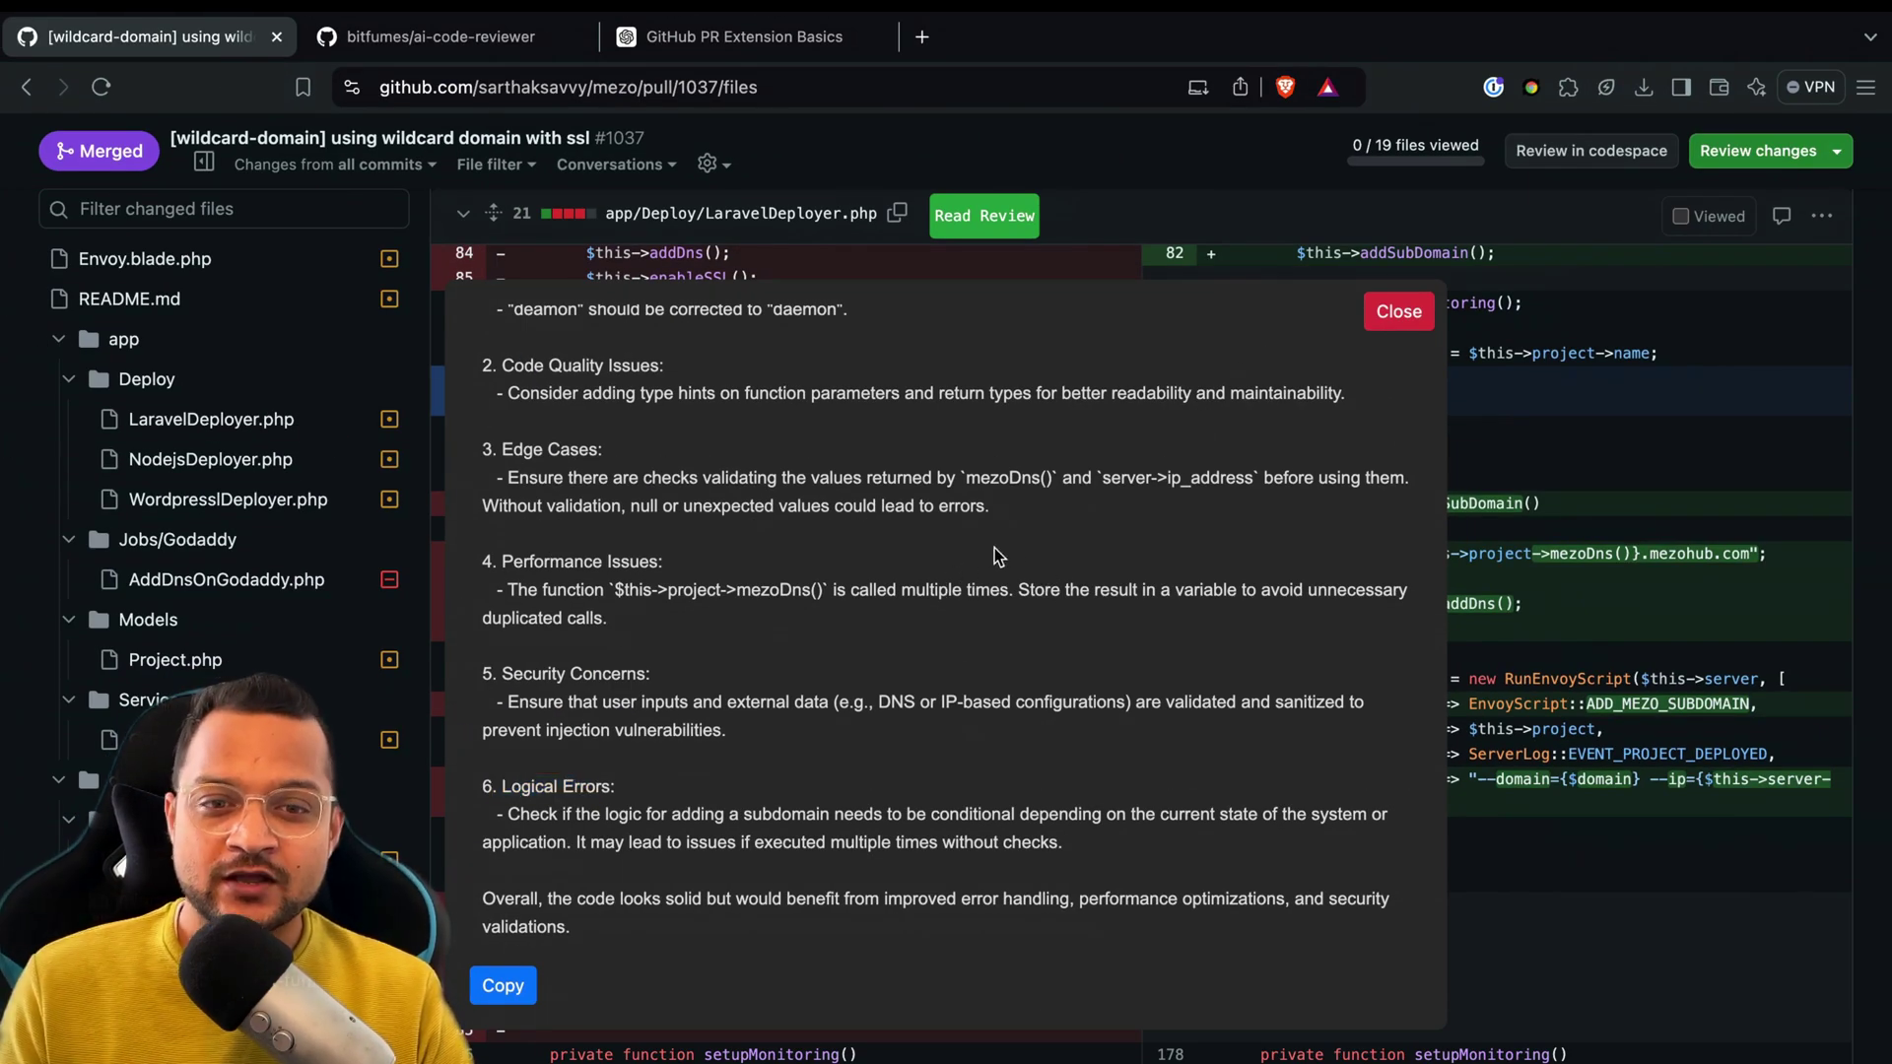
pyautogui.click(501, 993)
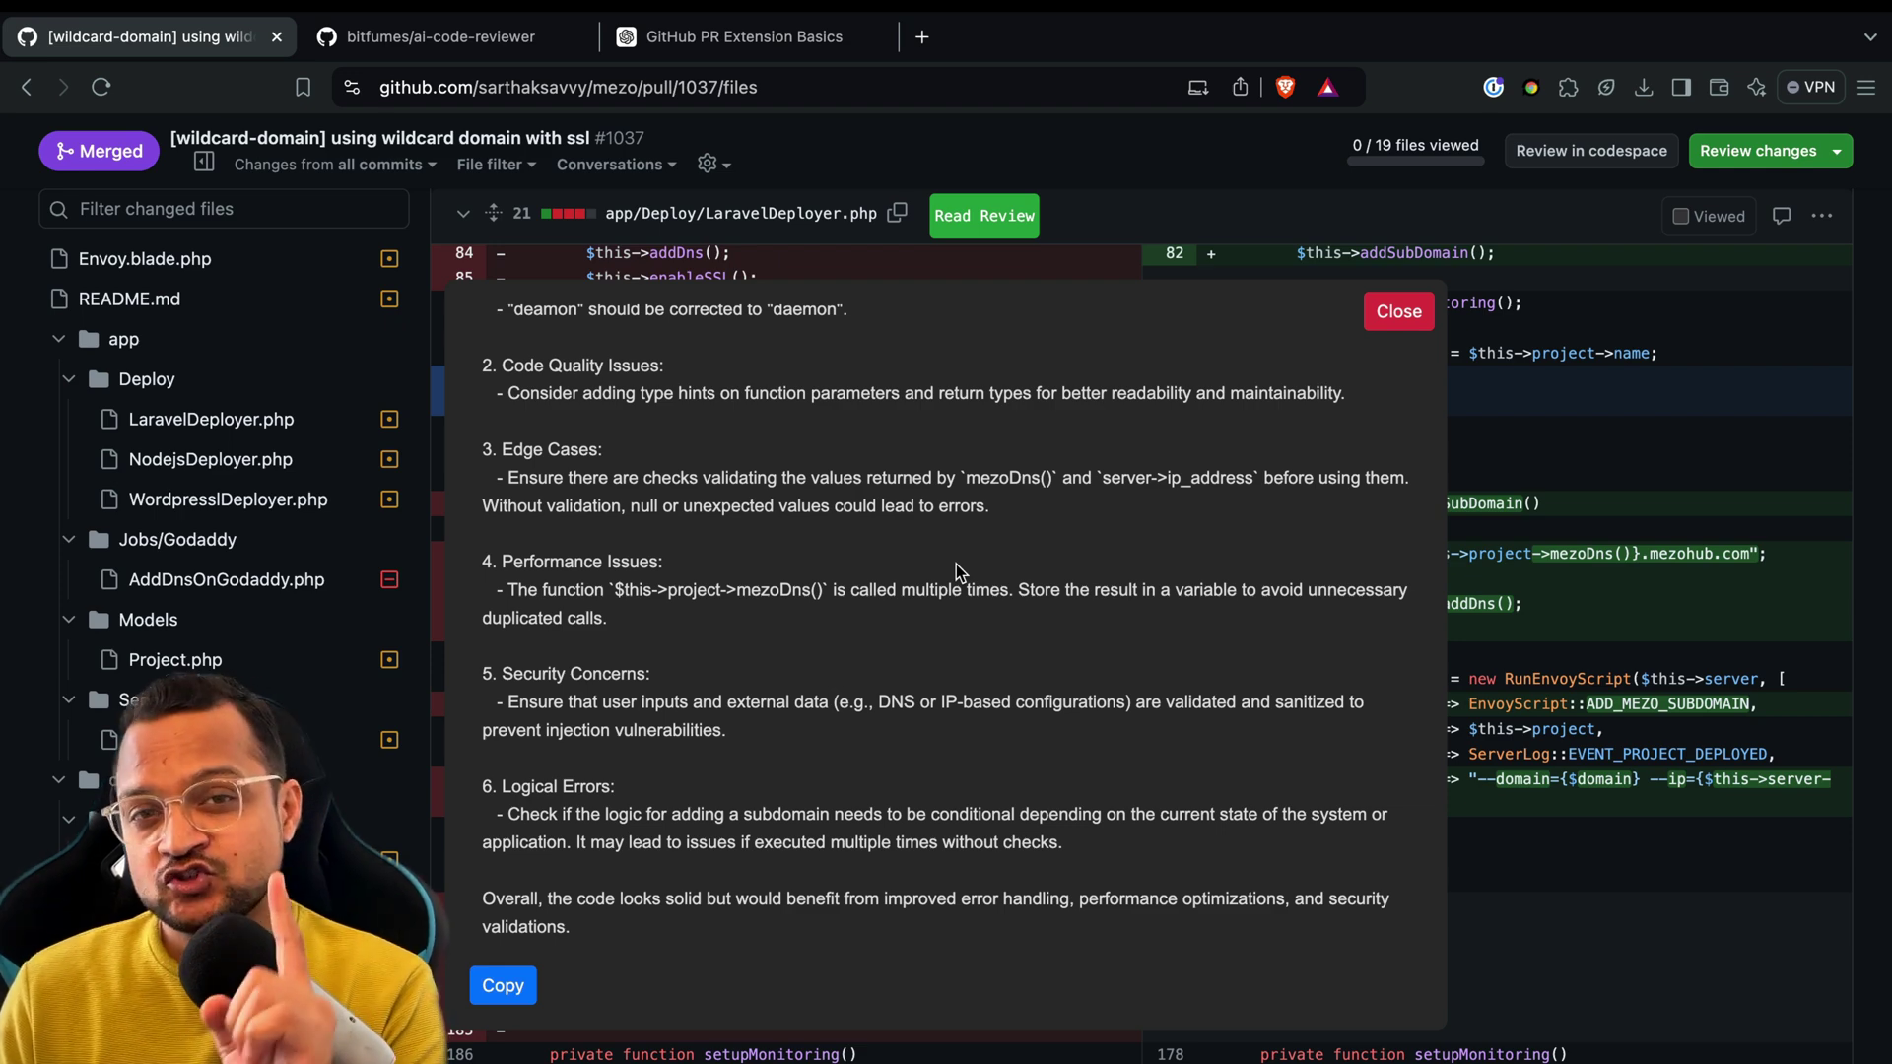
# Switch to the ChatGPT extension conversation and drag its scrollbar up to the first prompt.
pyautogui.press('super+3')
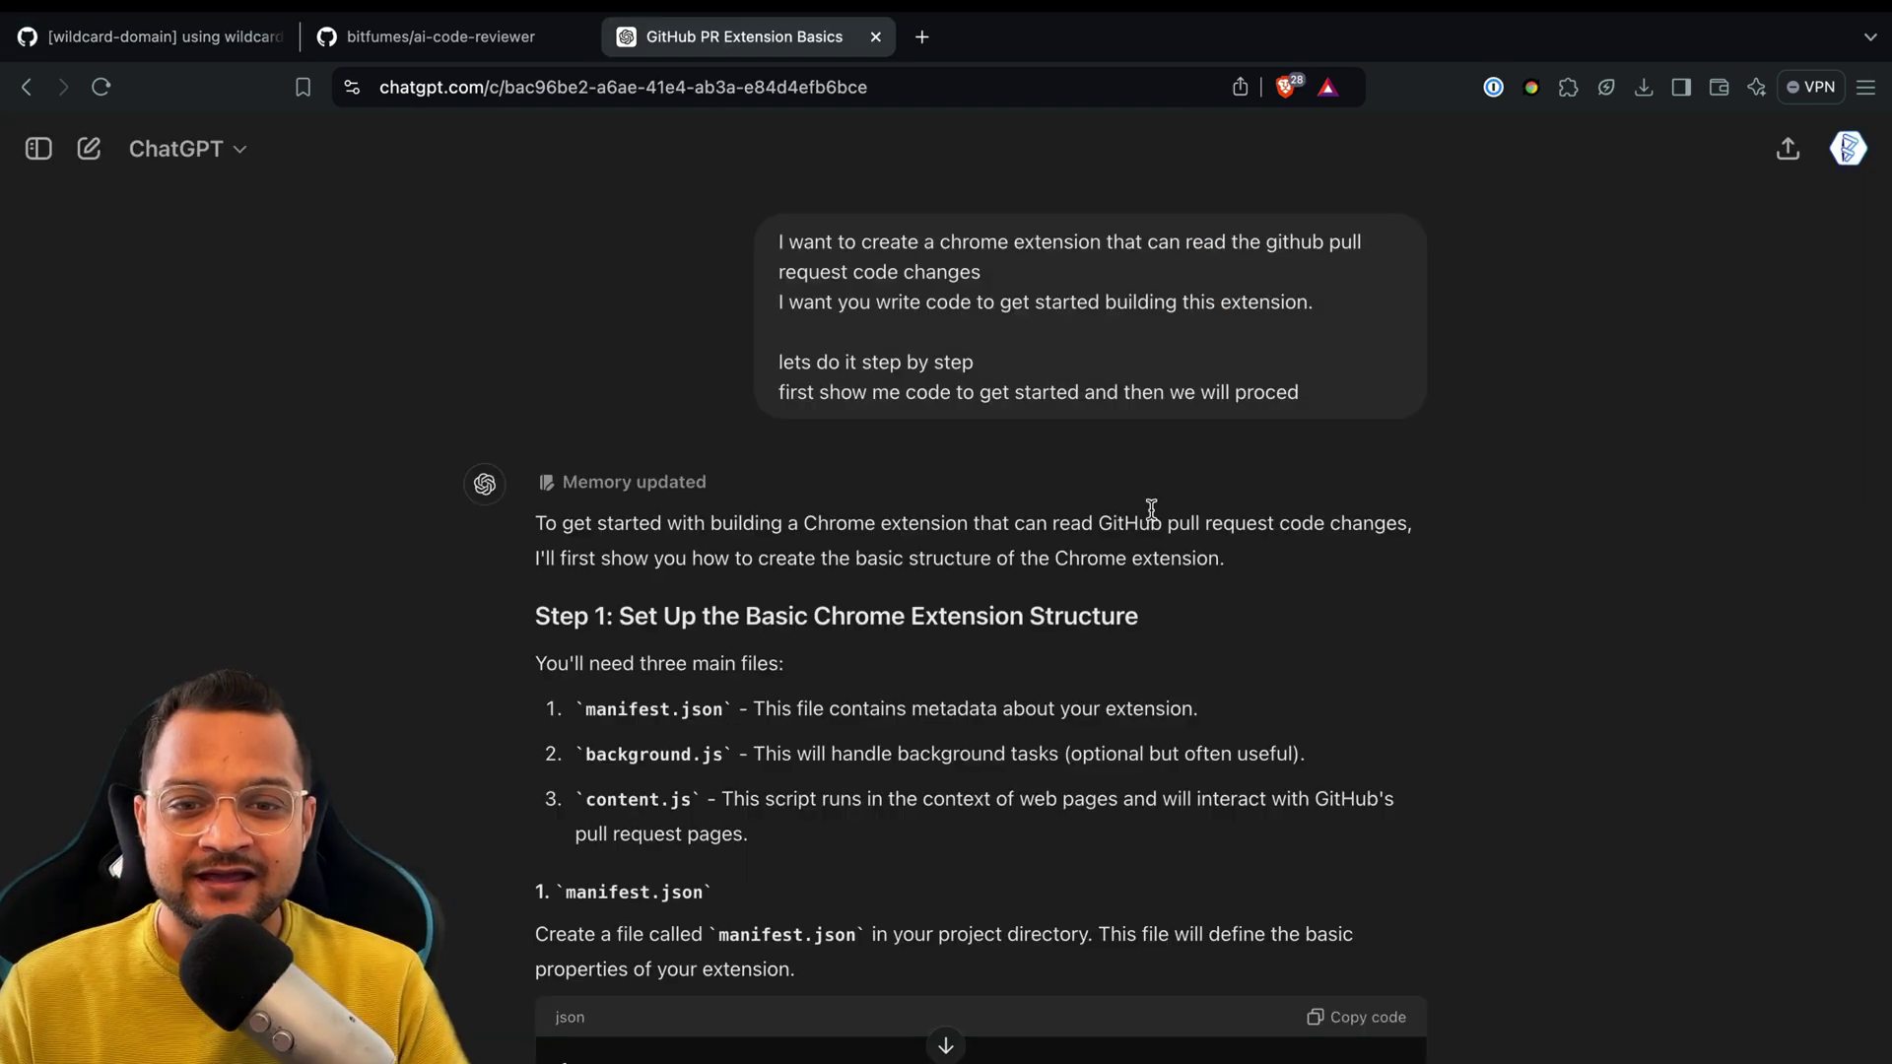
pyautogui.scroll(-15, 1283, 453)
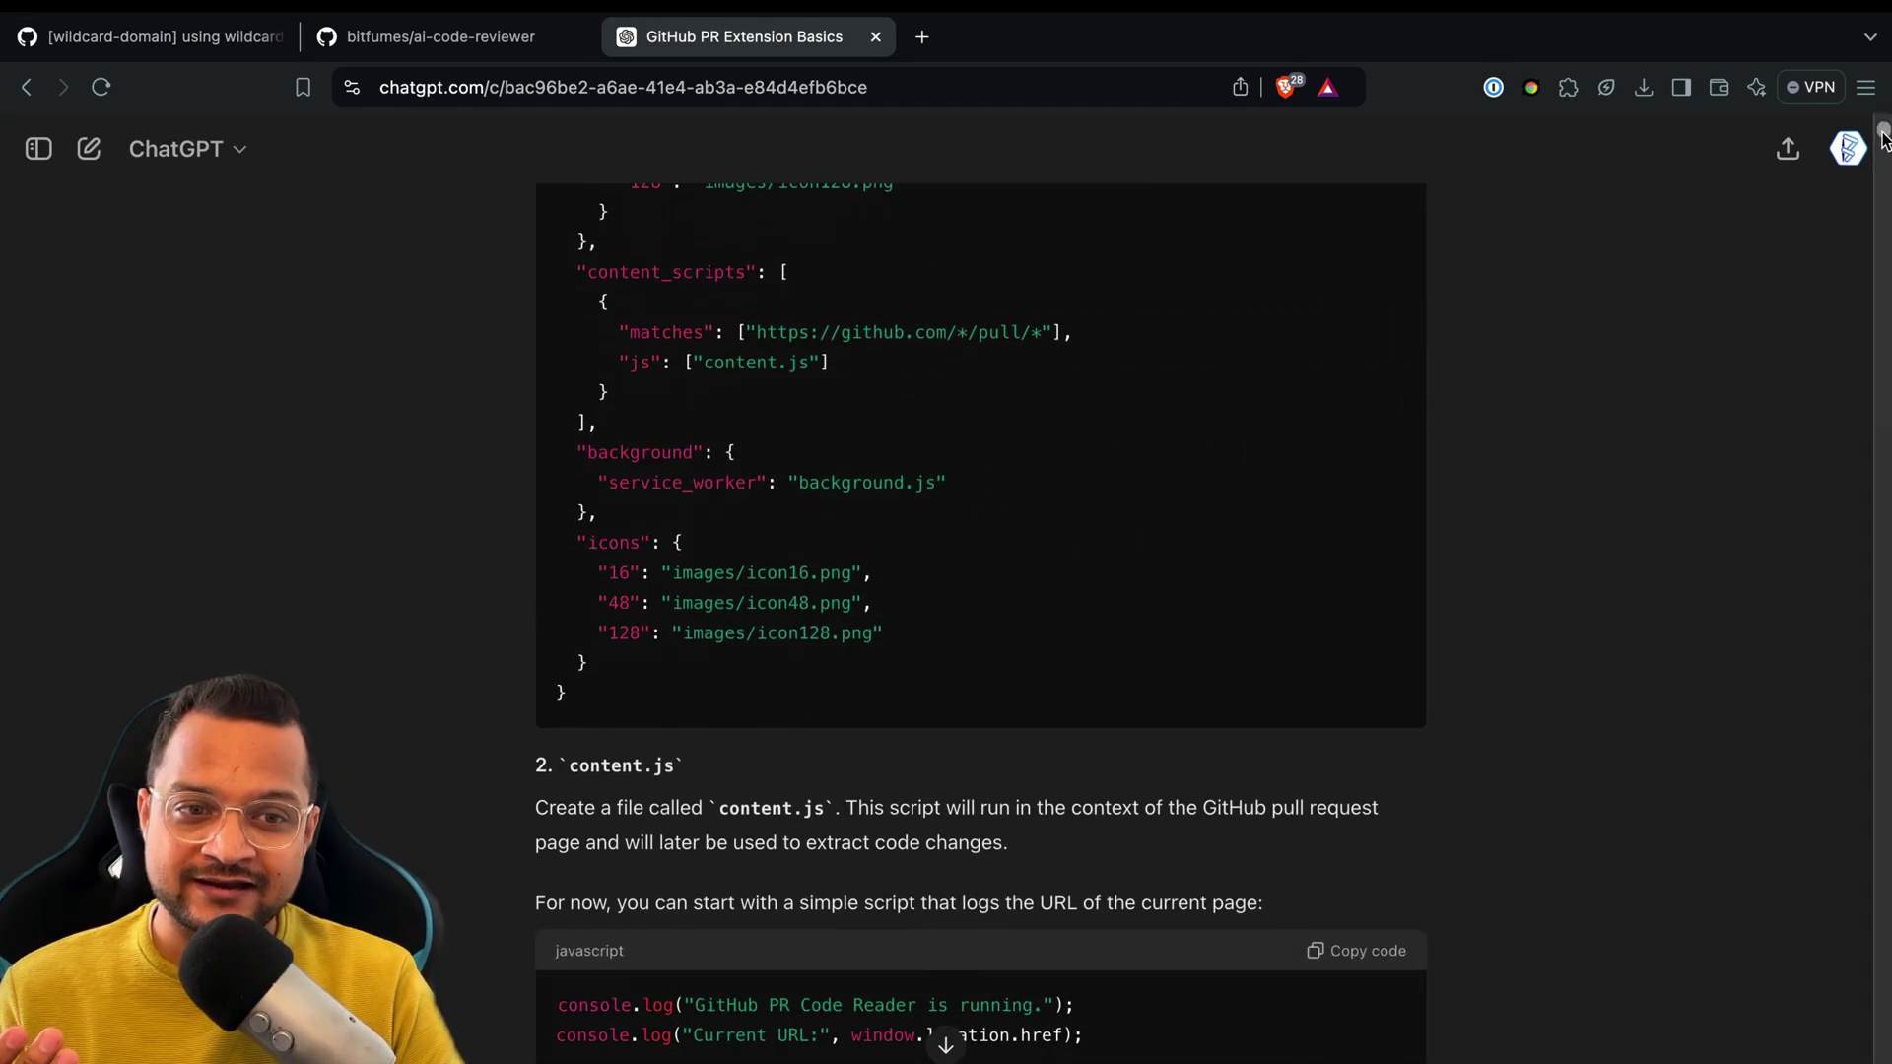
pyautogui.scroll(-20, 1888, 219)
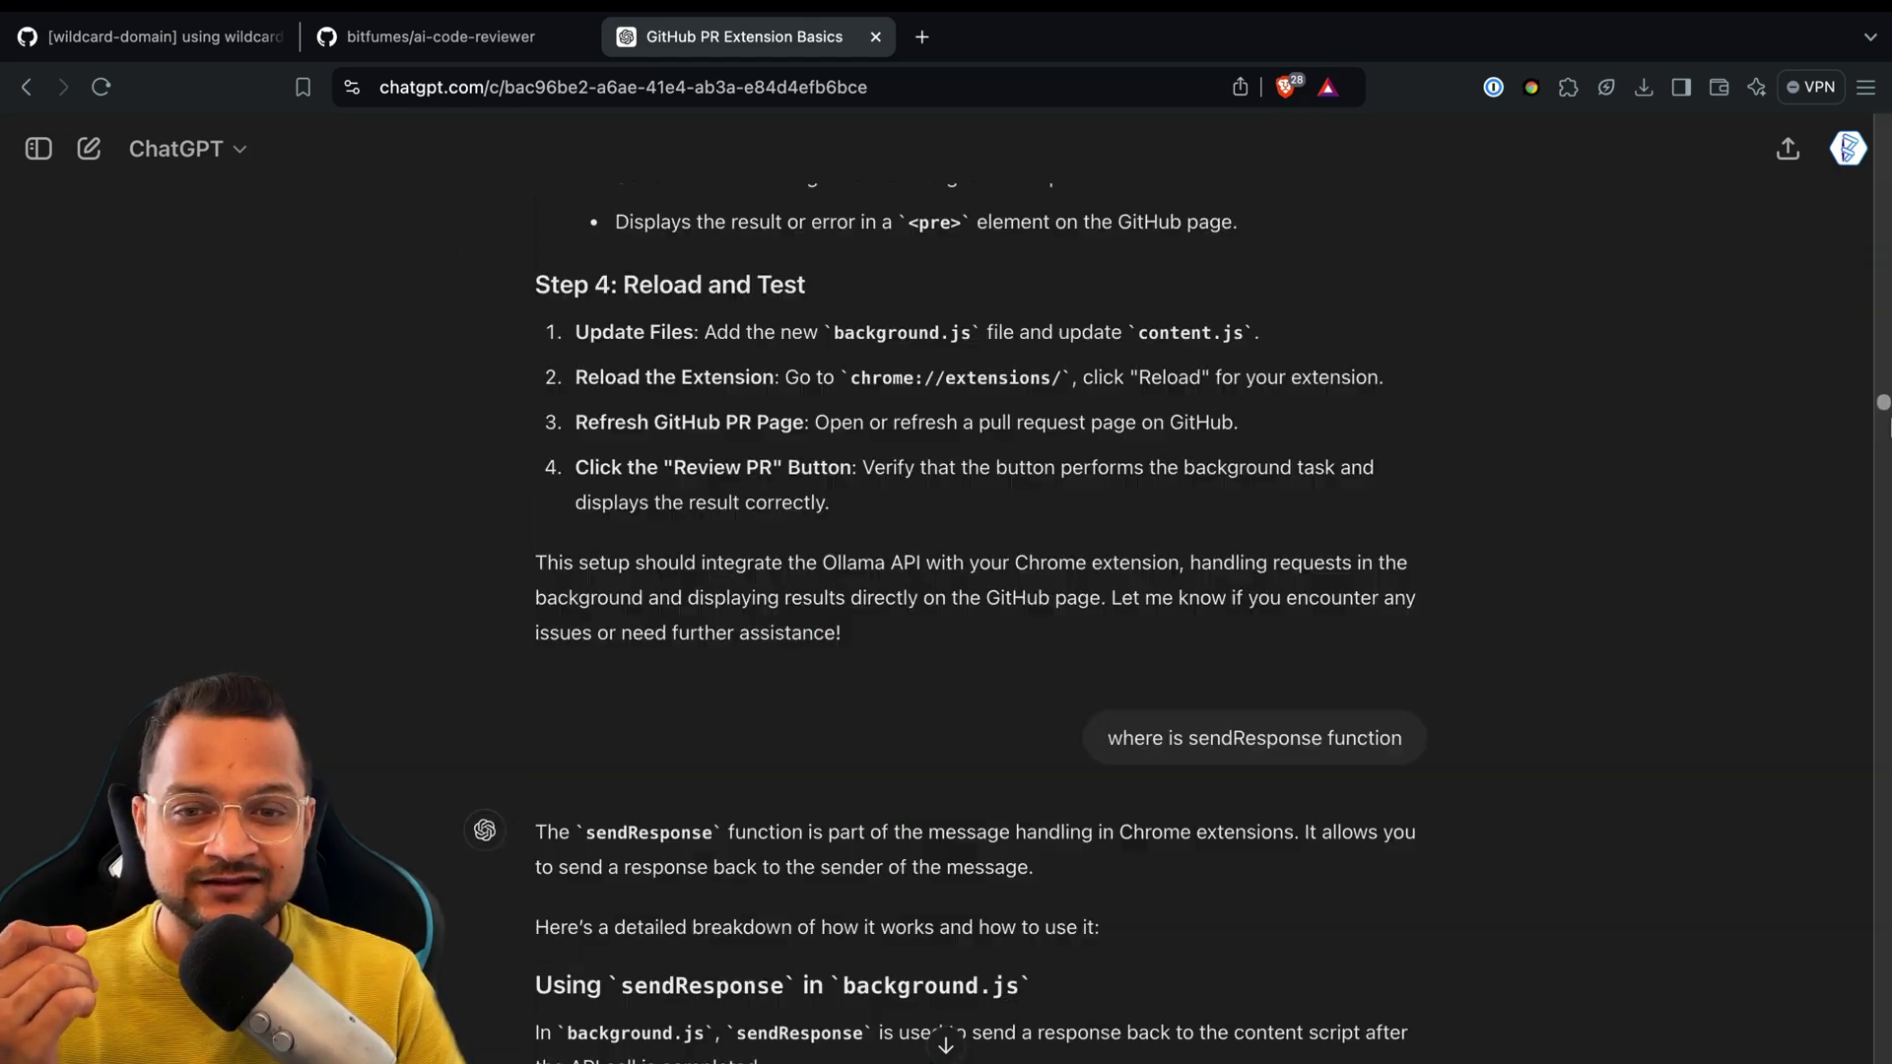
pyautogui.scroll(1, 1883, 475)
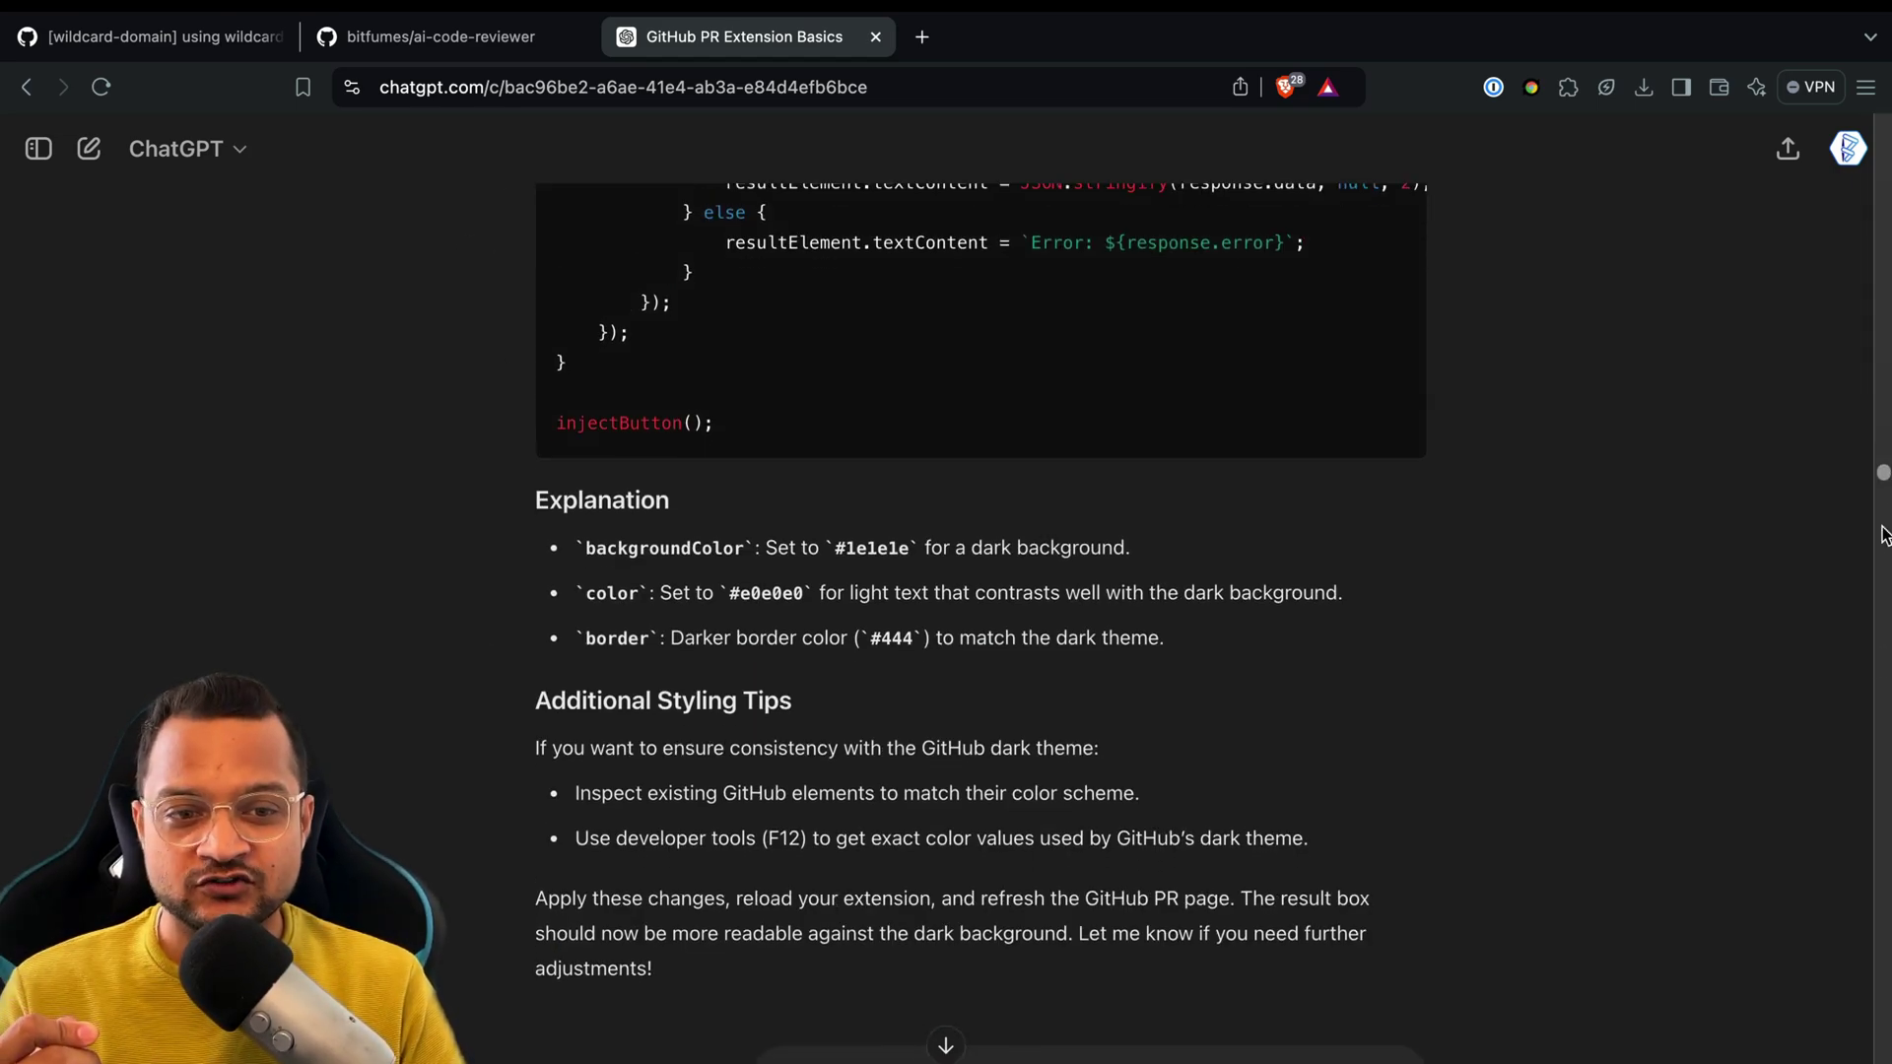
pyautogui.moveTo(1883, 475); pyautogui.dragTo(1883, 1024)
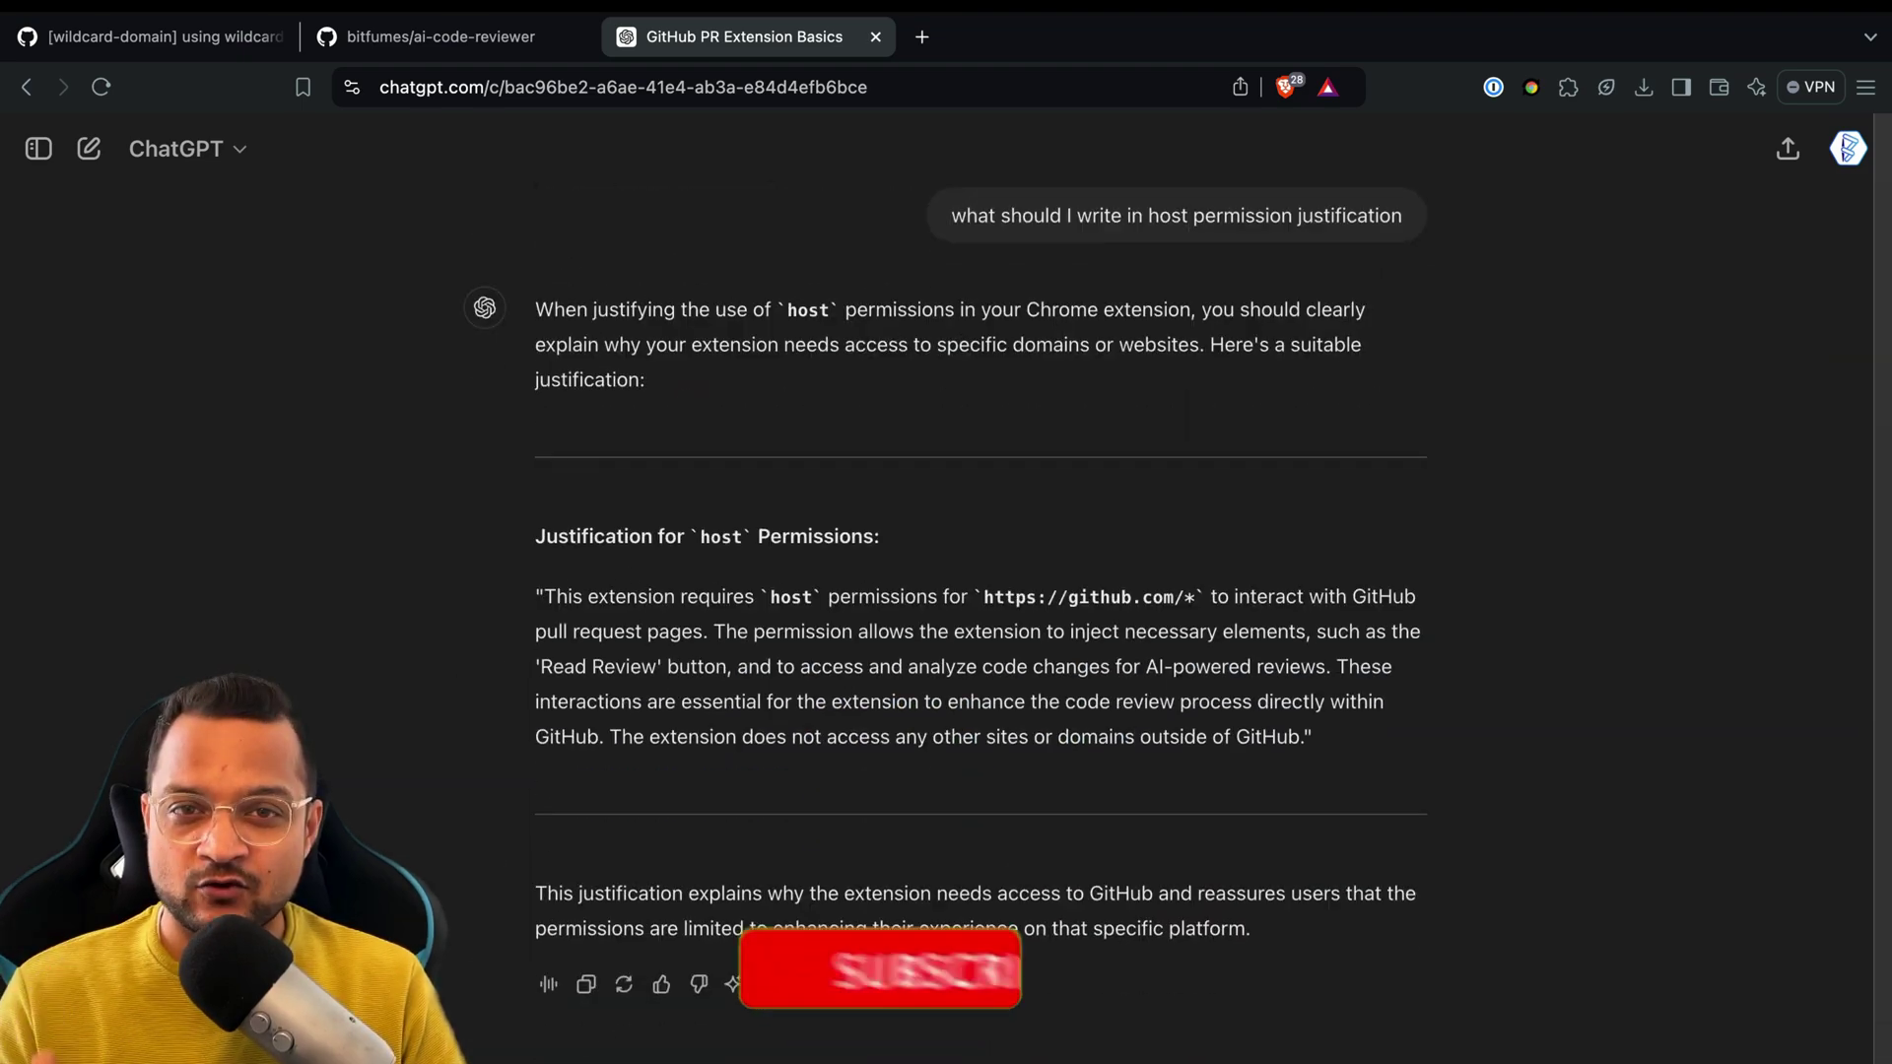
pyautogui.scroll(10, 1884, 867)
pyautogui.moveTo(1883, 867); pyautogui.dragTo(1865, 87)
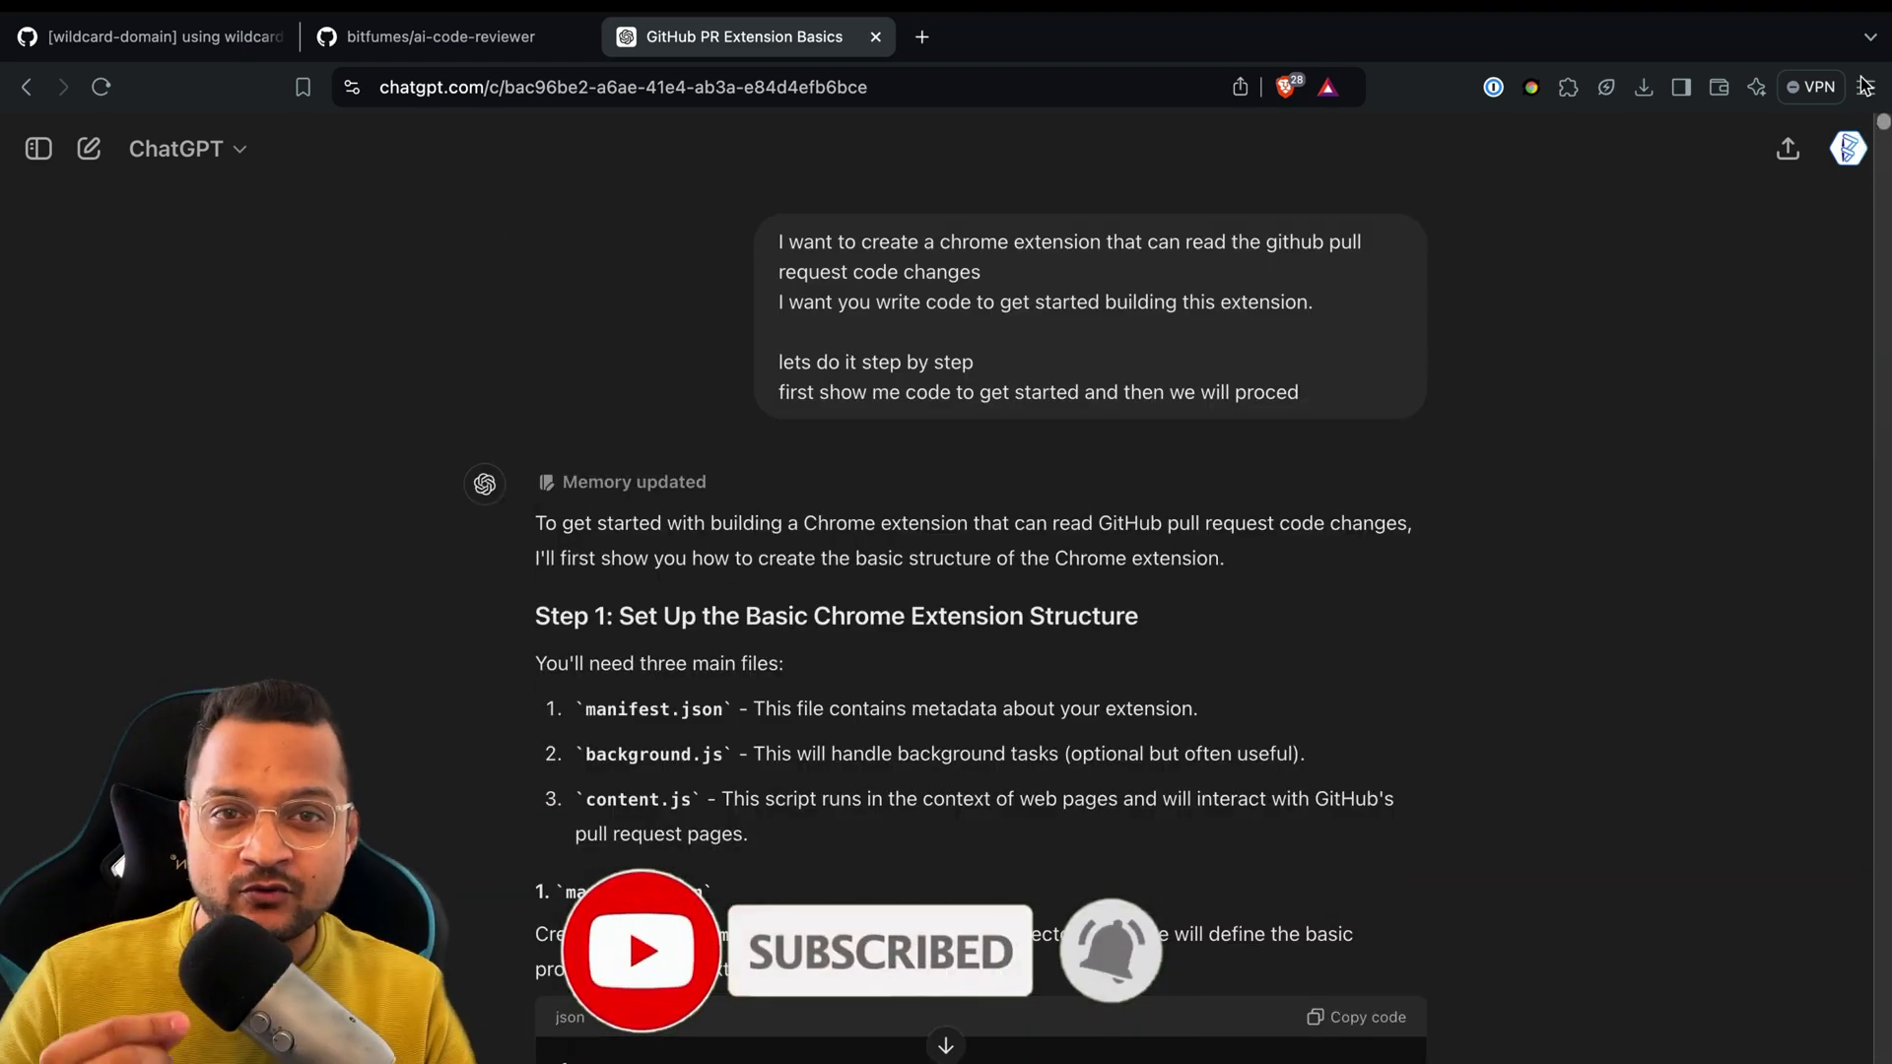
# Switch to the bitfumes/ai-code-reviewer tab, highlight the README Setup steps, and return to the top.
pyautogui.click(459, 44)
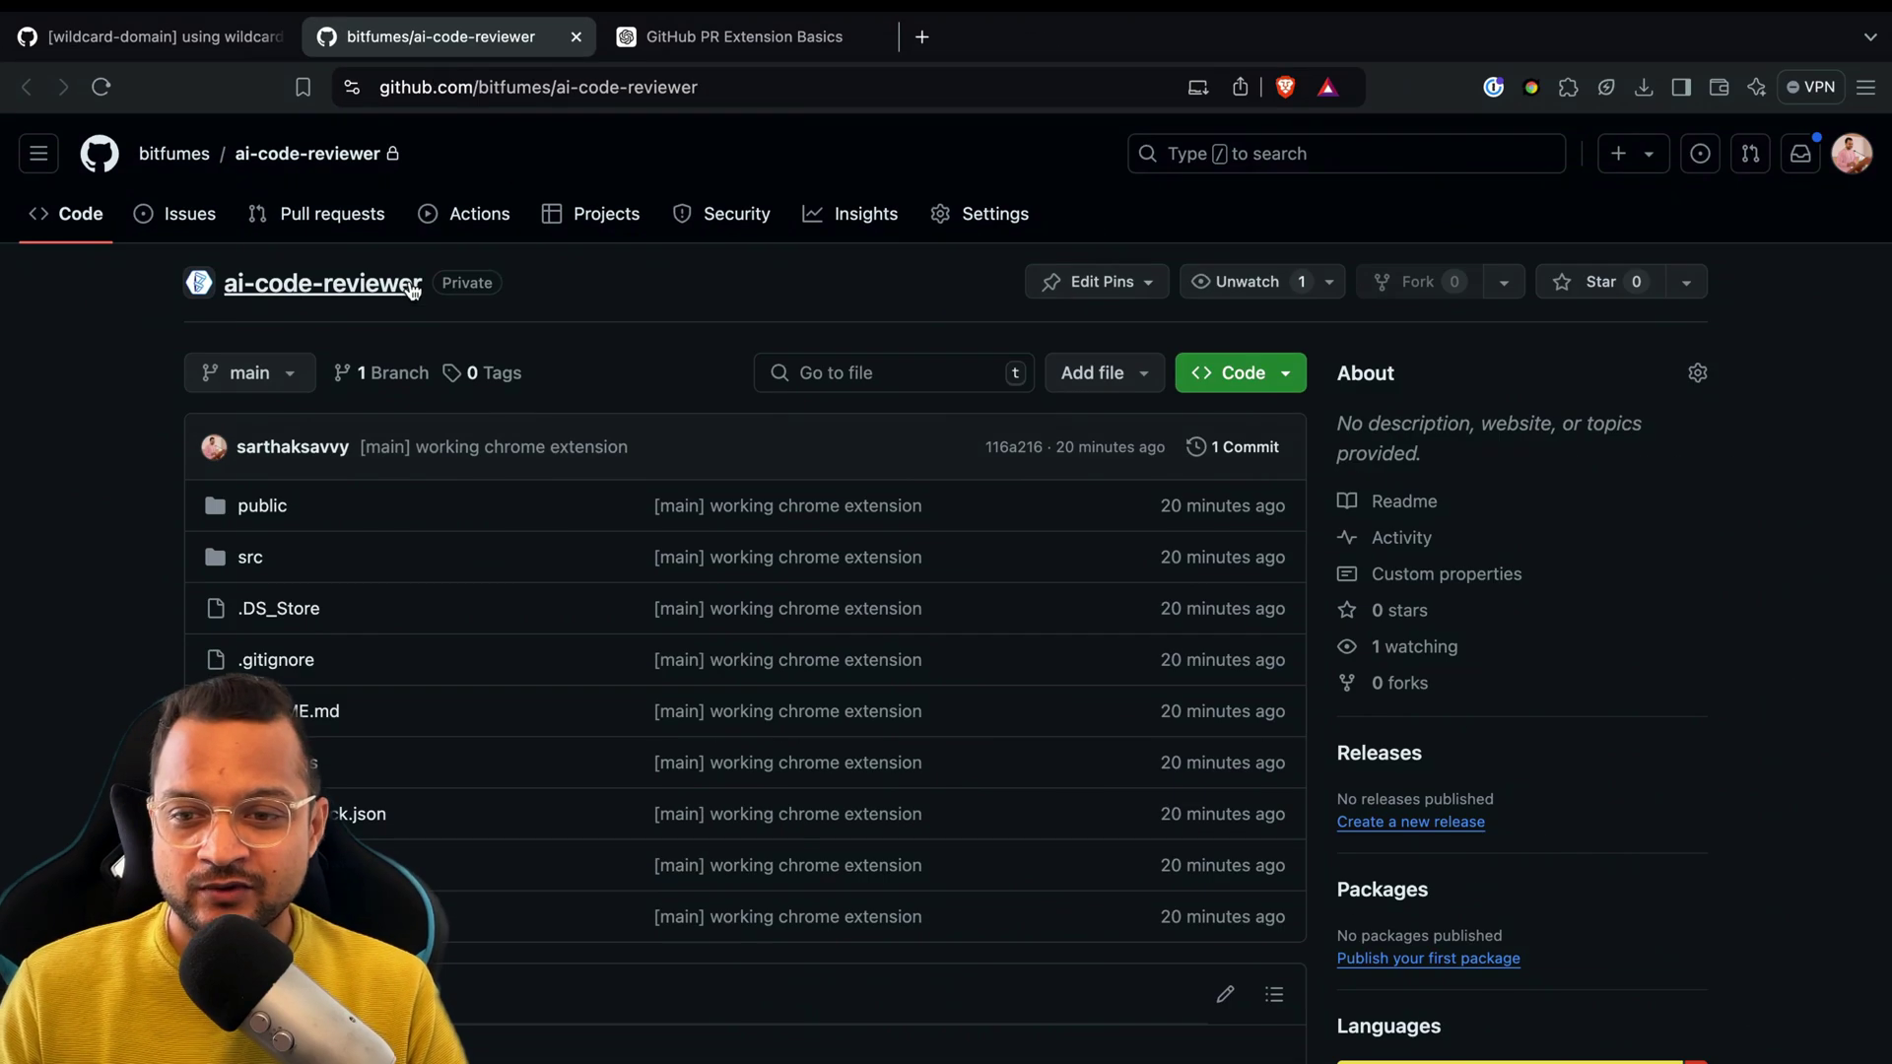
pyautogui.scroll(-10, 169, 589)
pyautogui.moveTo(211, 392); pyautogui.dragTo(662, 1007)
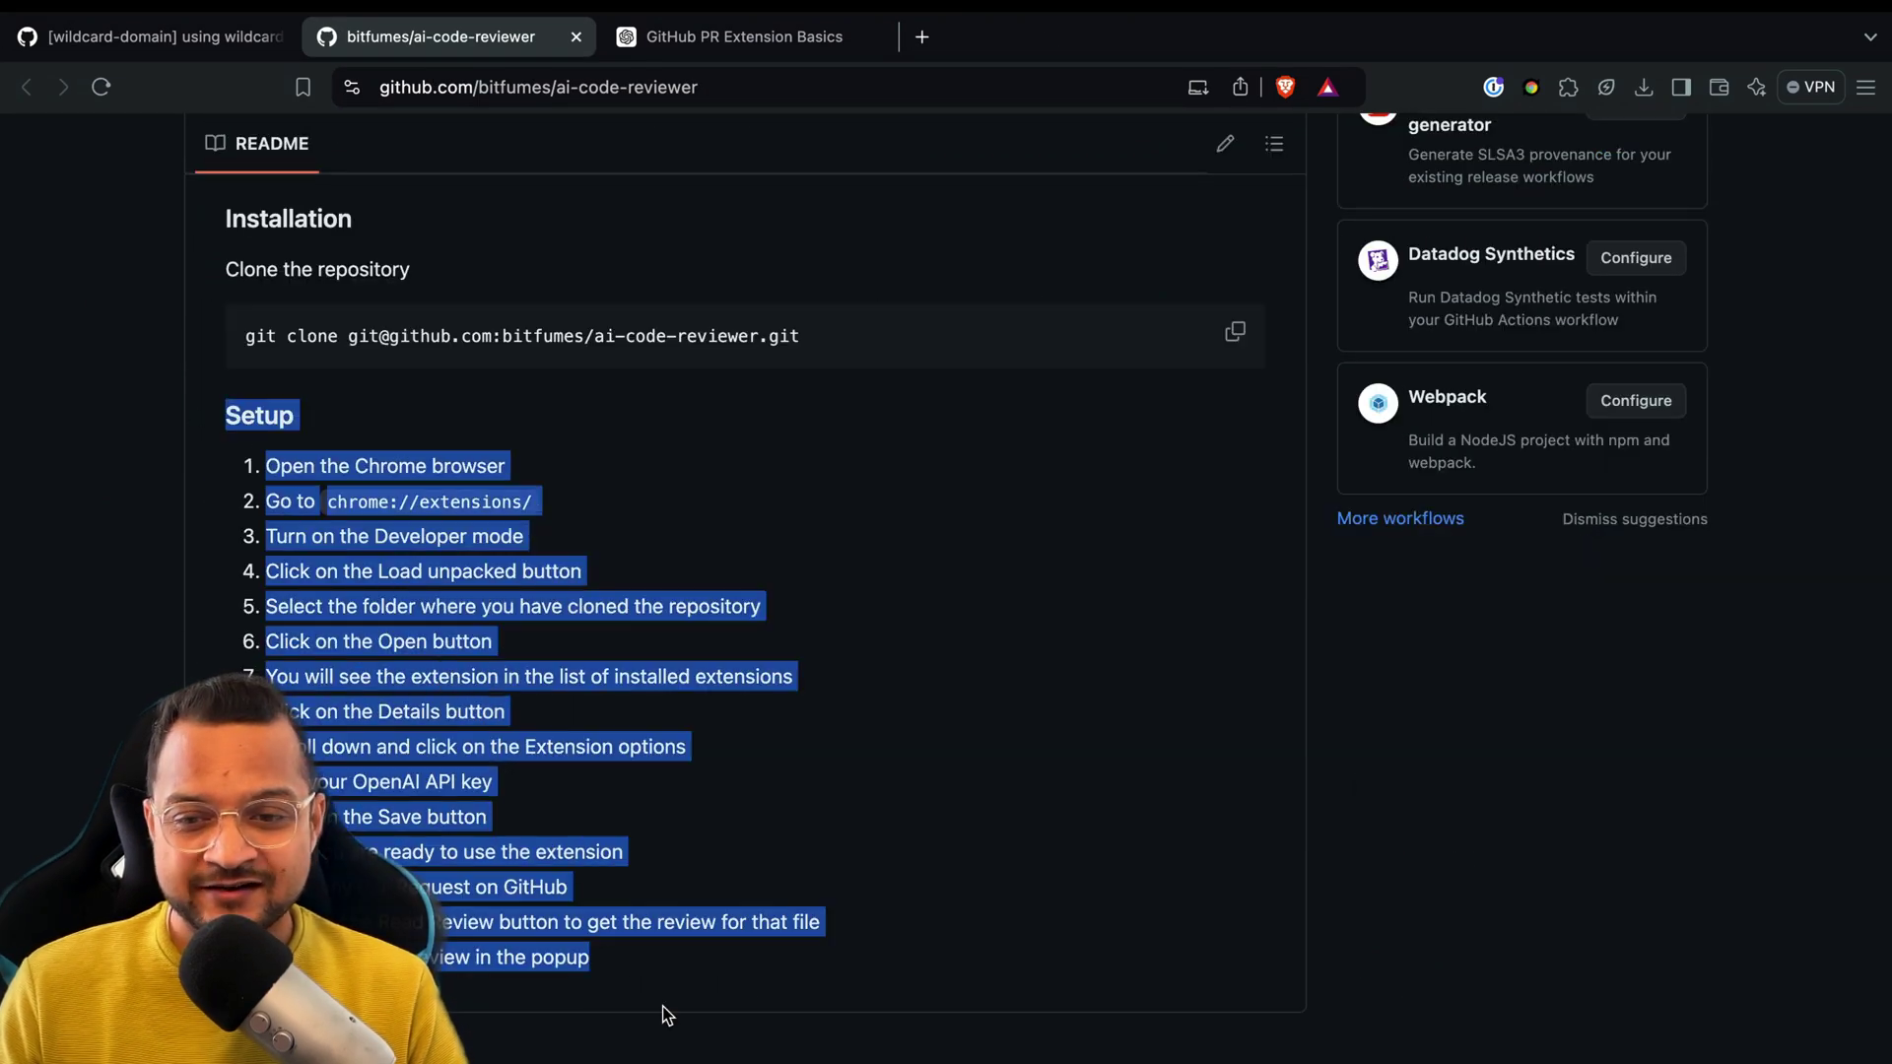
pyautogui.click(727, 867)
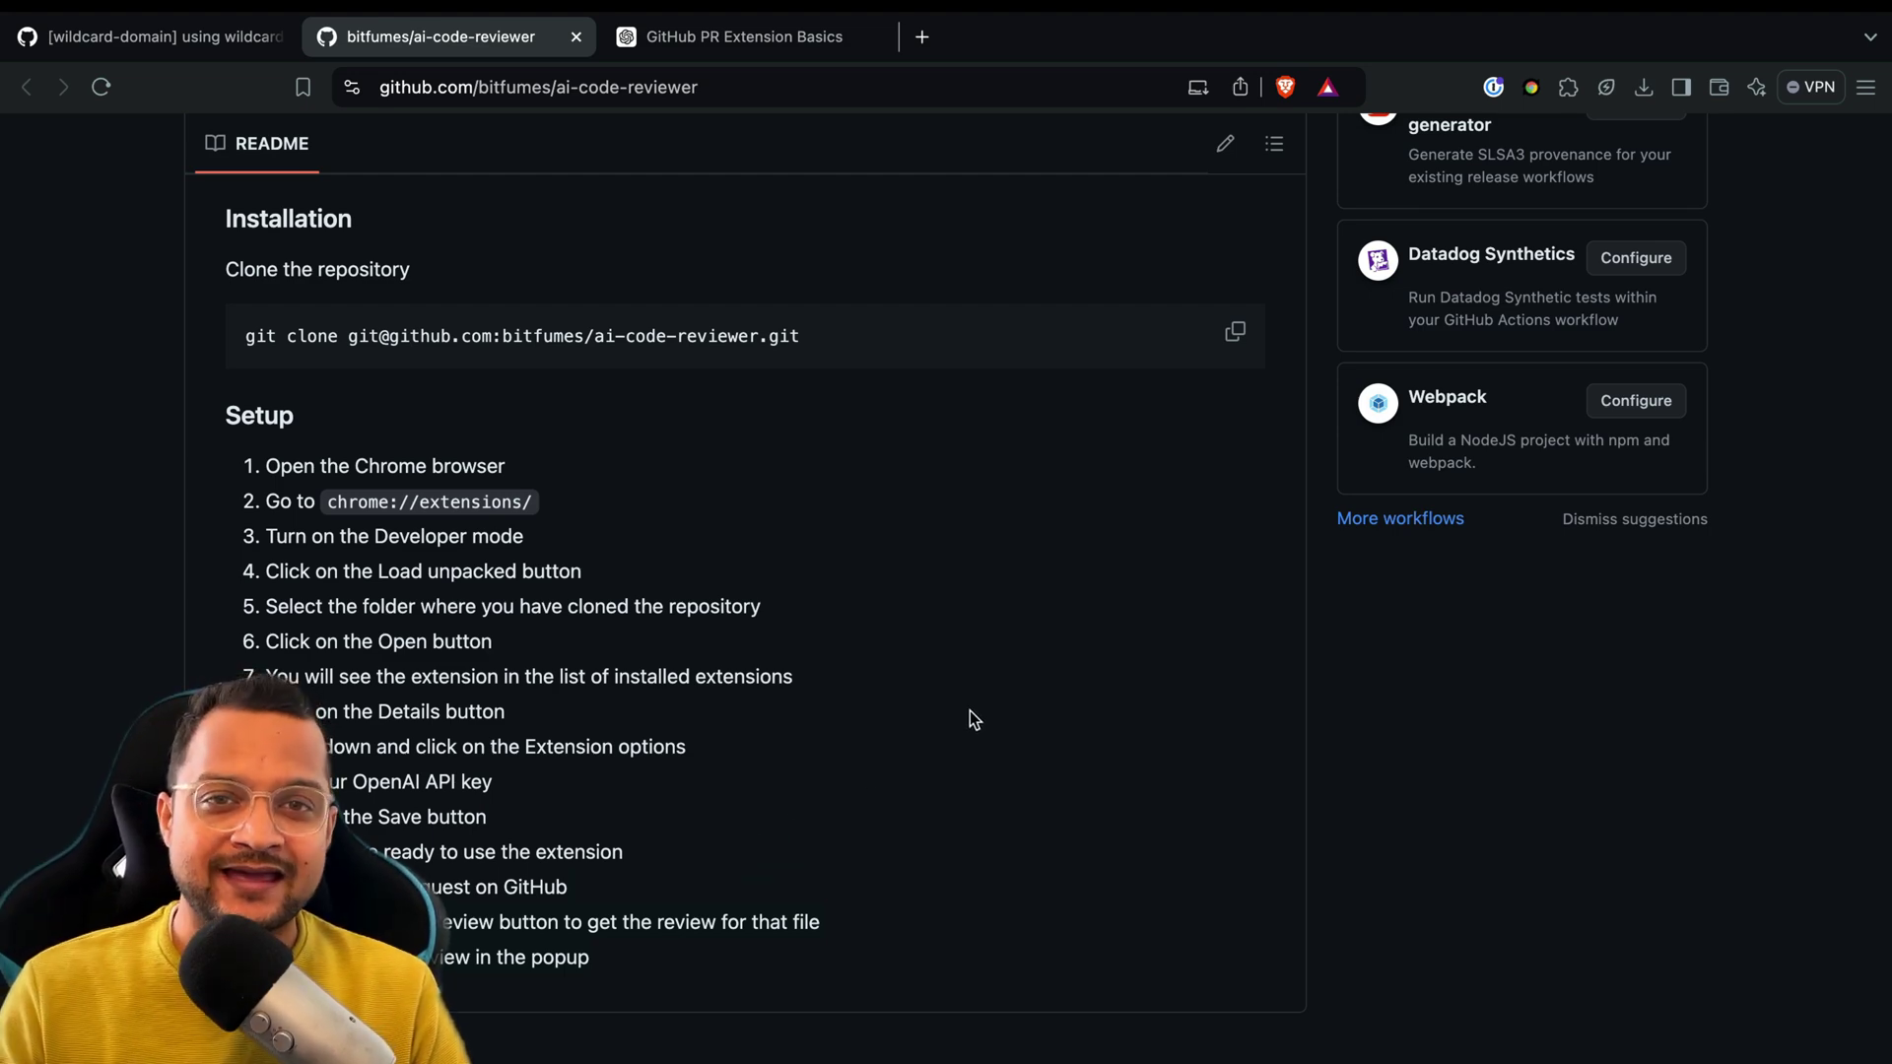
pyautogui.scroll(5, 969, 711)
pyautogui.scroll(6, 969, 715)
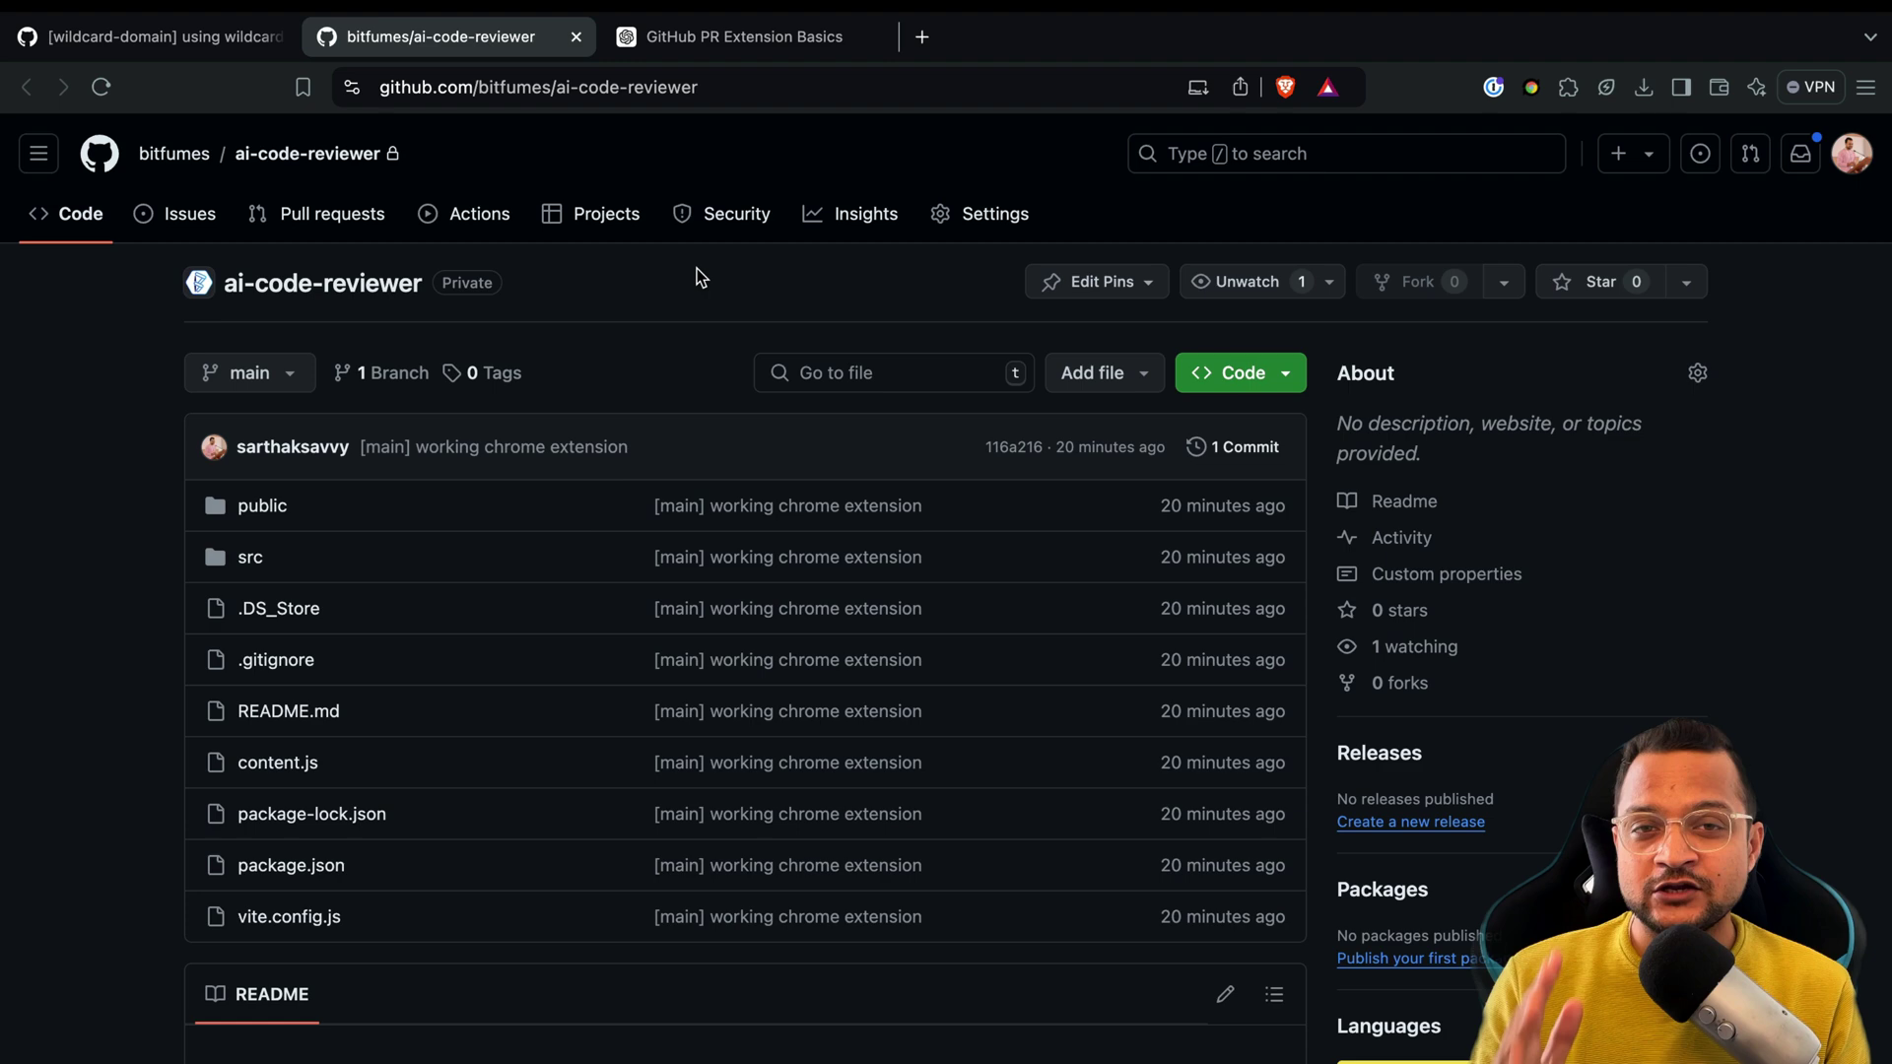
# Switch to ChatGPT and highlight the prompt's create-a-chrome-extension and starter code lines.
pyautogui.hotkey('ctrl', 'Tab')
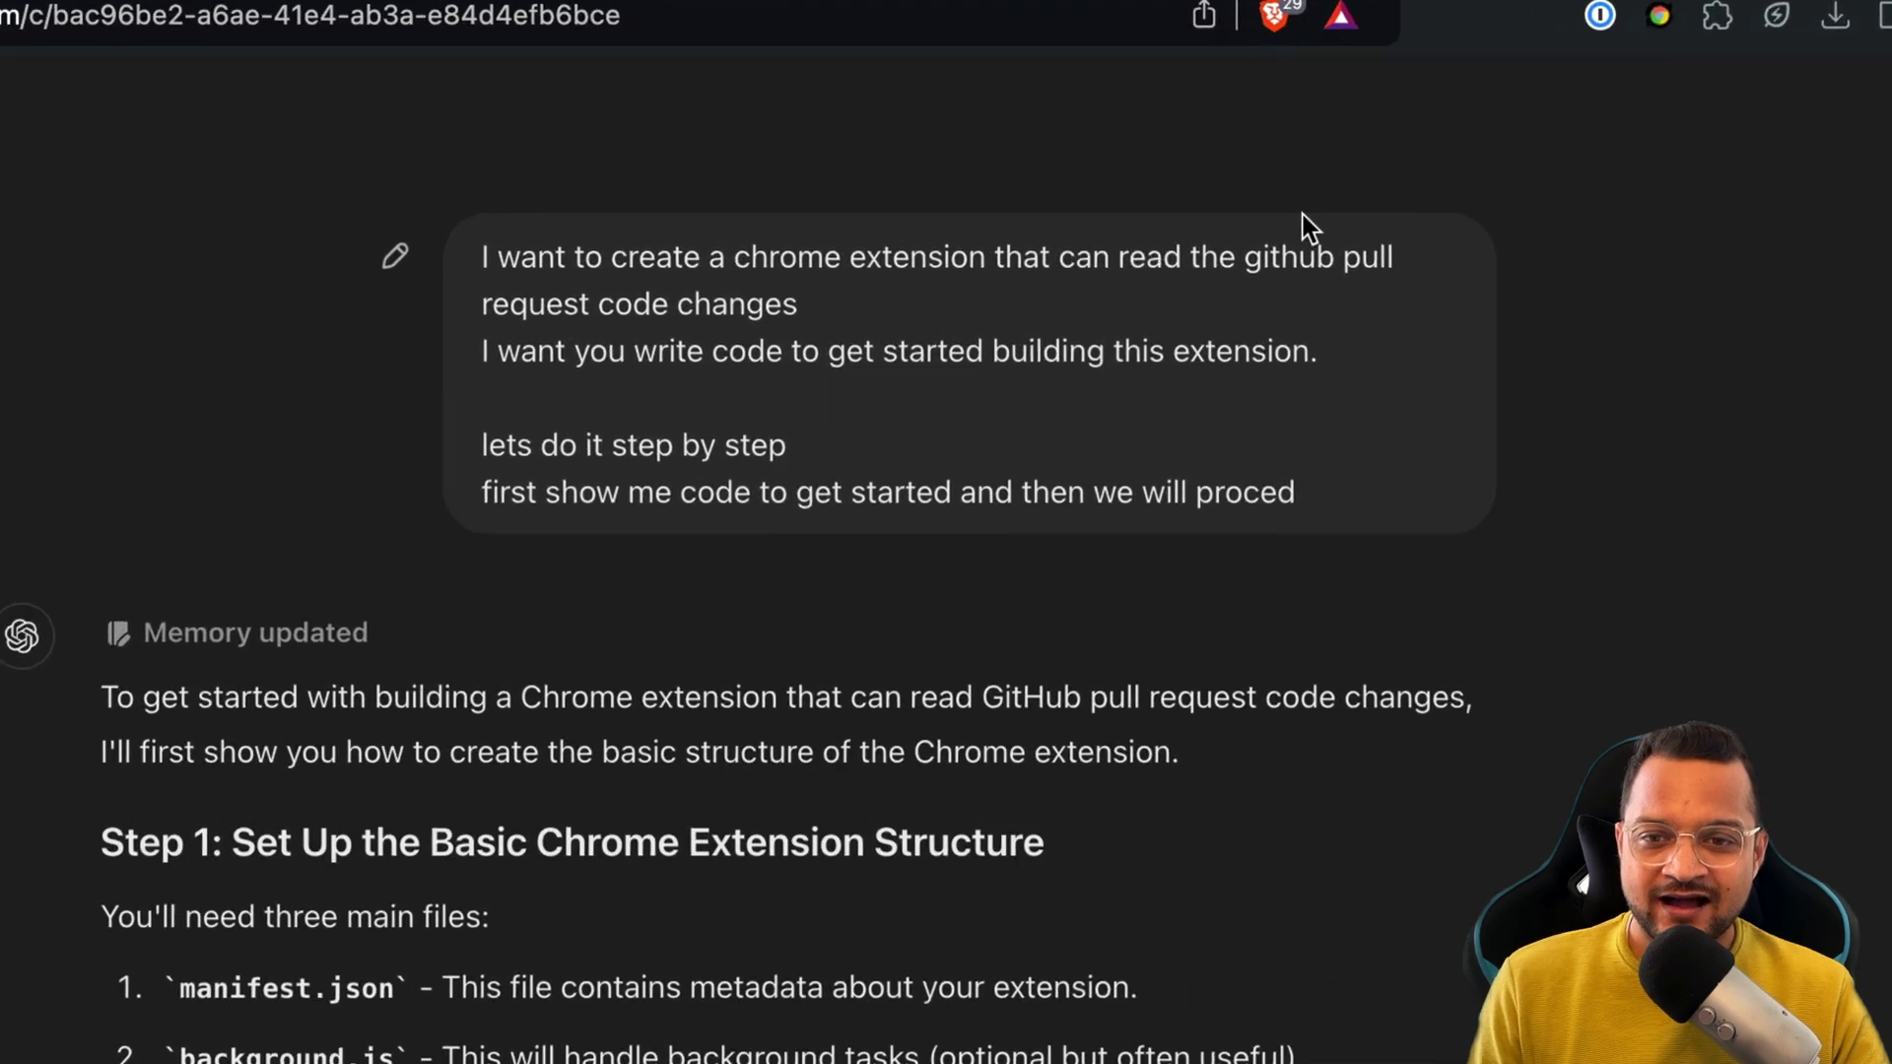
pyautogui.moveTo(638, 265); pyautogui.dragTo(787, 330)
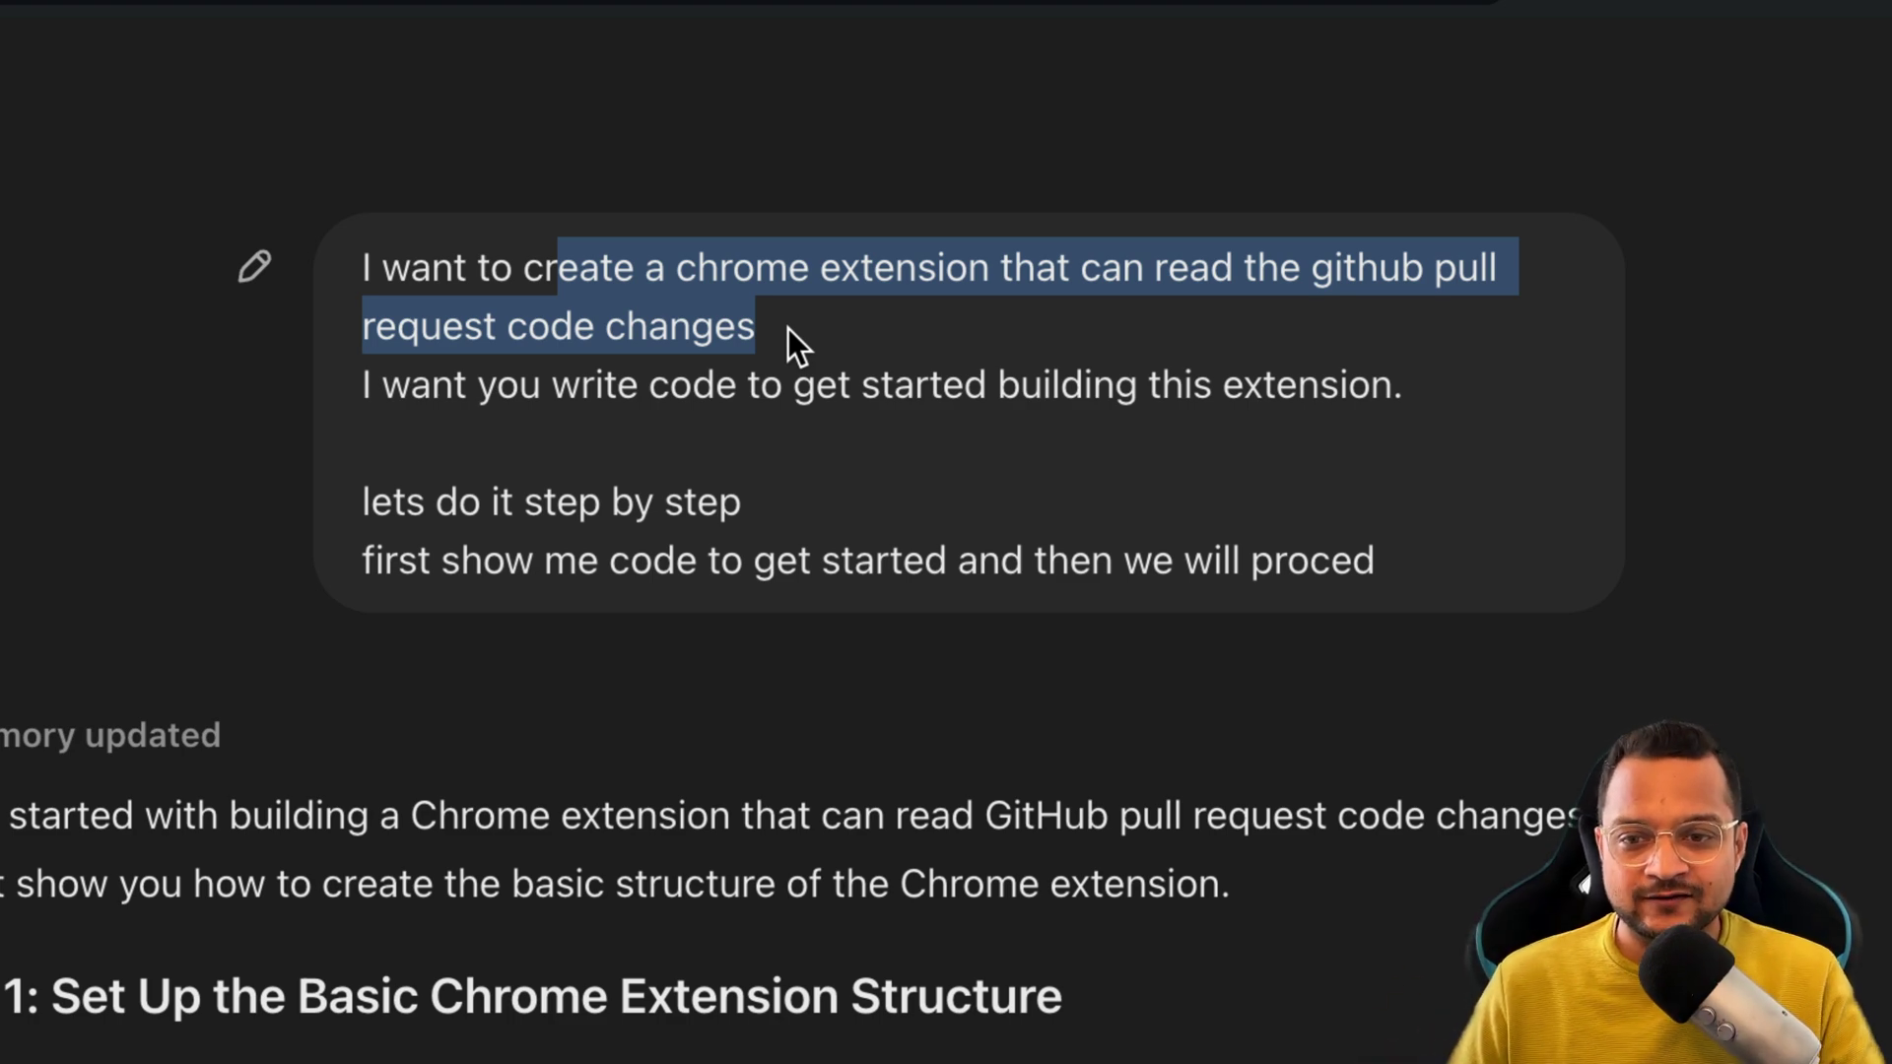
pyautogui.click(392, 442)
pyautogui.moveTo(370, 404); pyautogui.dragTo(1342, 416)
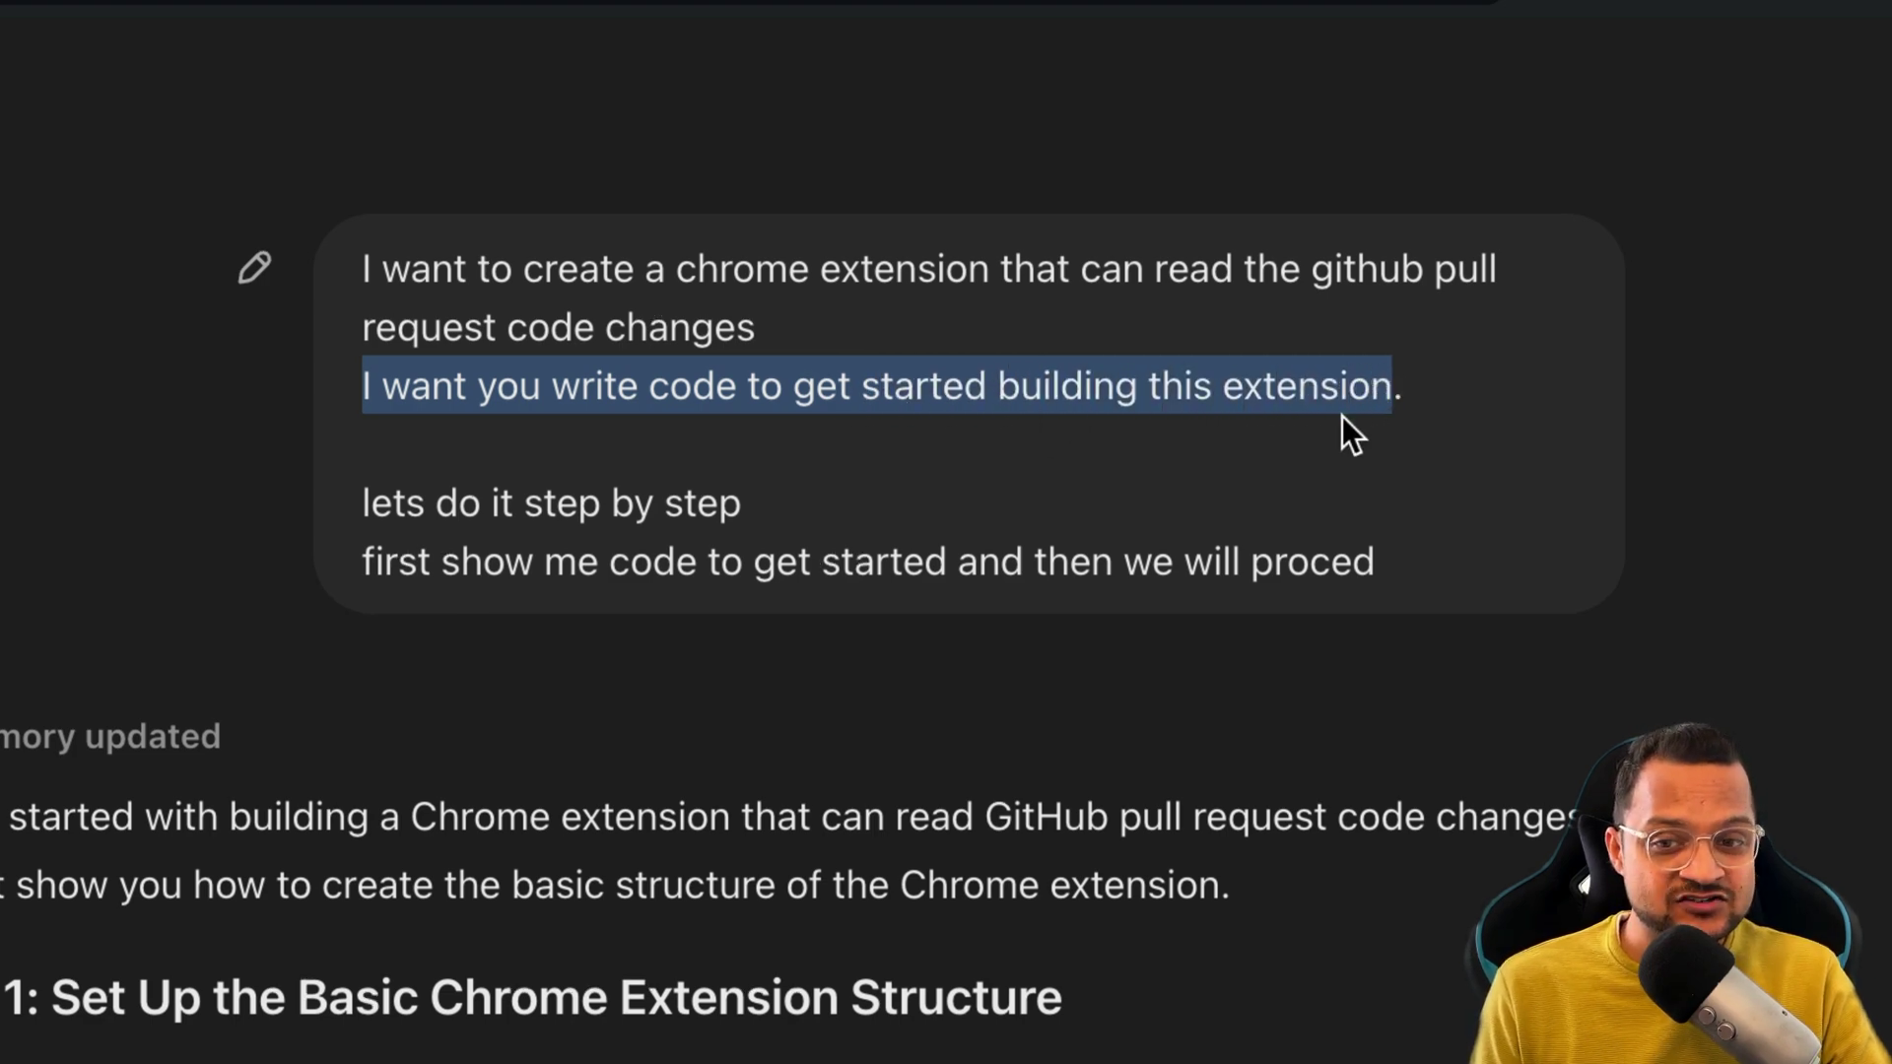
pyautogui.click(1083, 463)
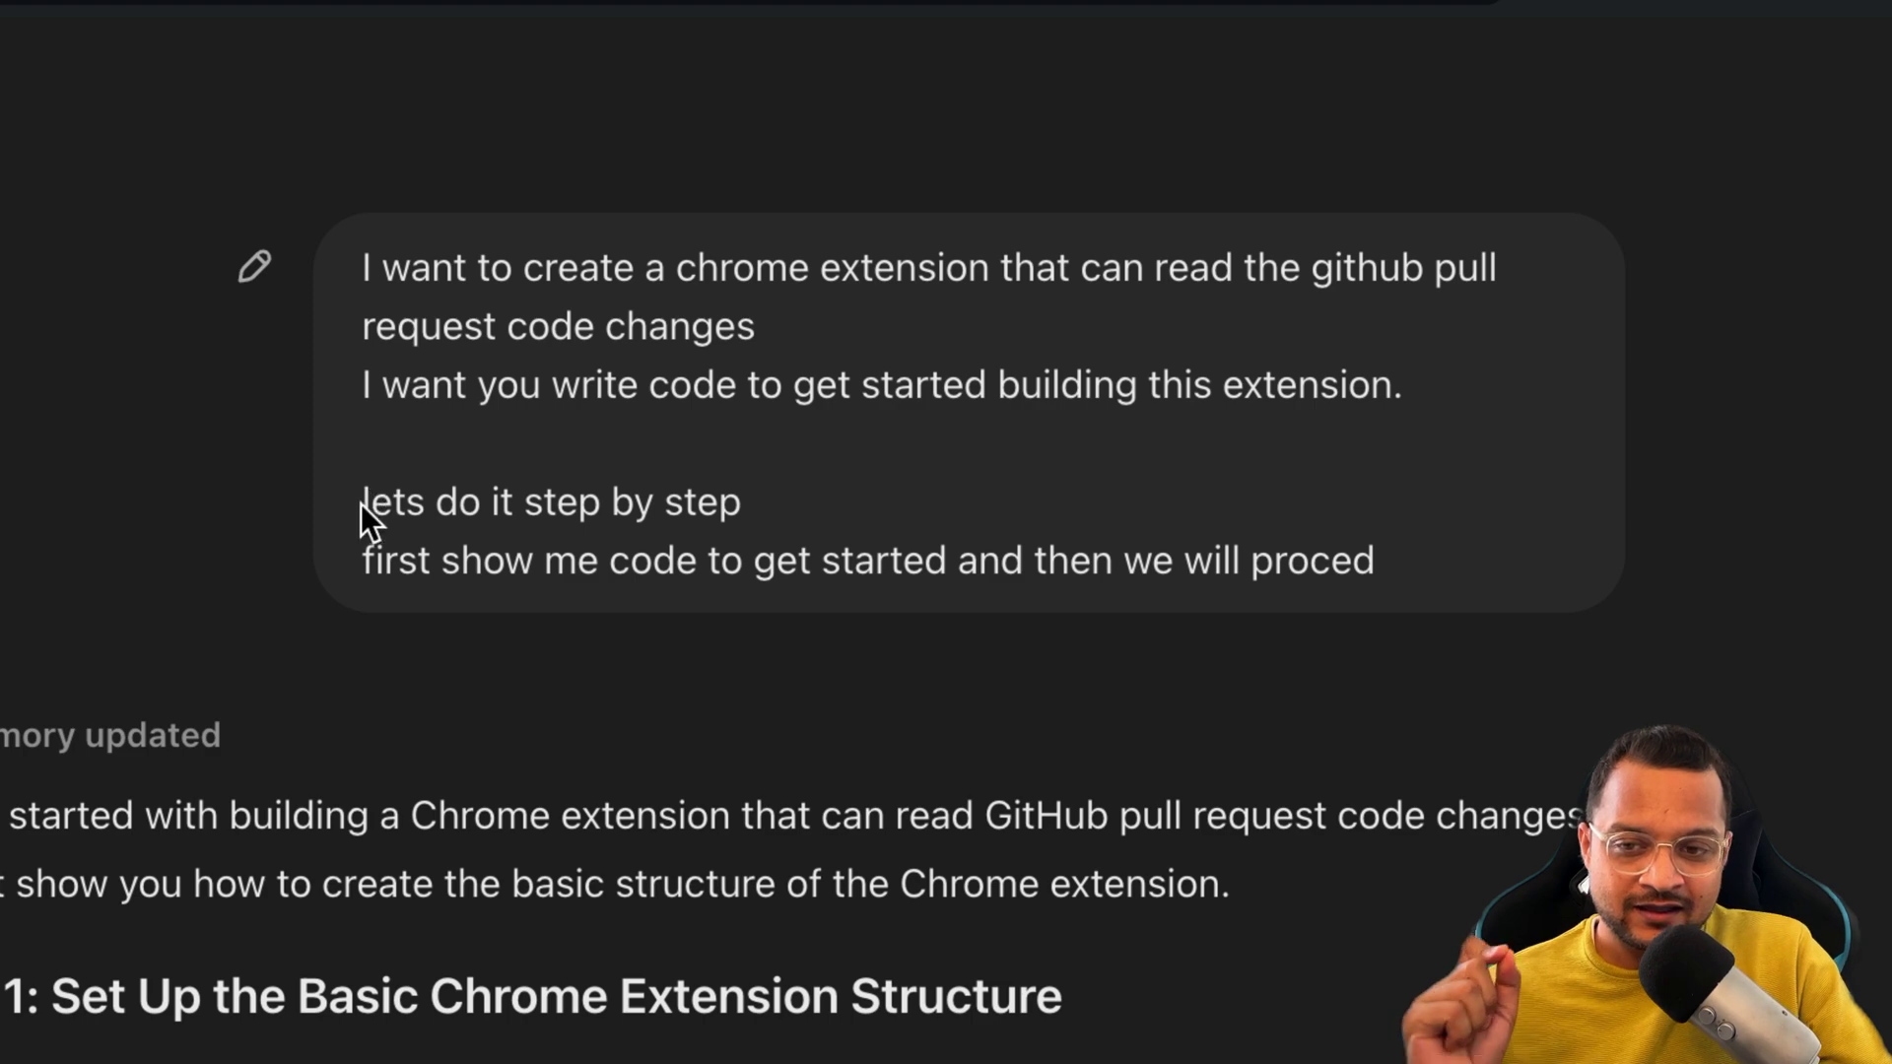
# Highlight the prompt's 'step by step' wording and its last line.
pyautogui.scroll(-1, 363, 504)
pyautogui.moveTo(363, 487); pyautogui.dragTo(783, 476)
pyautogui.scroll(1, 787, 478)
pyautogui.click(790, 483)
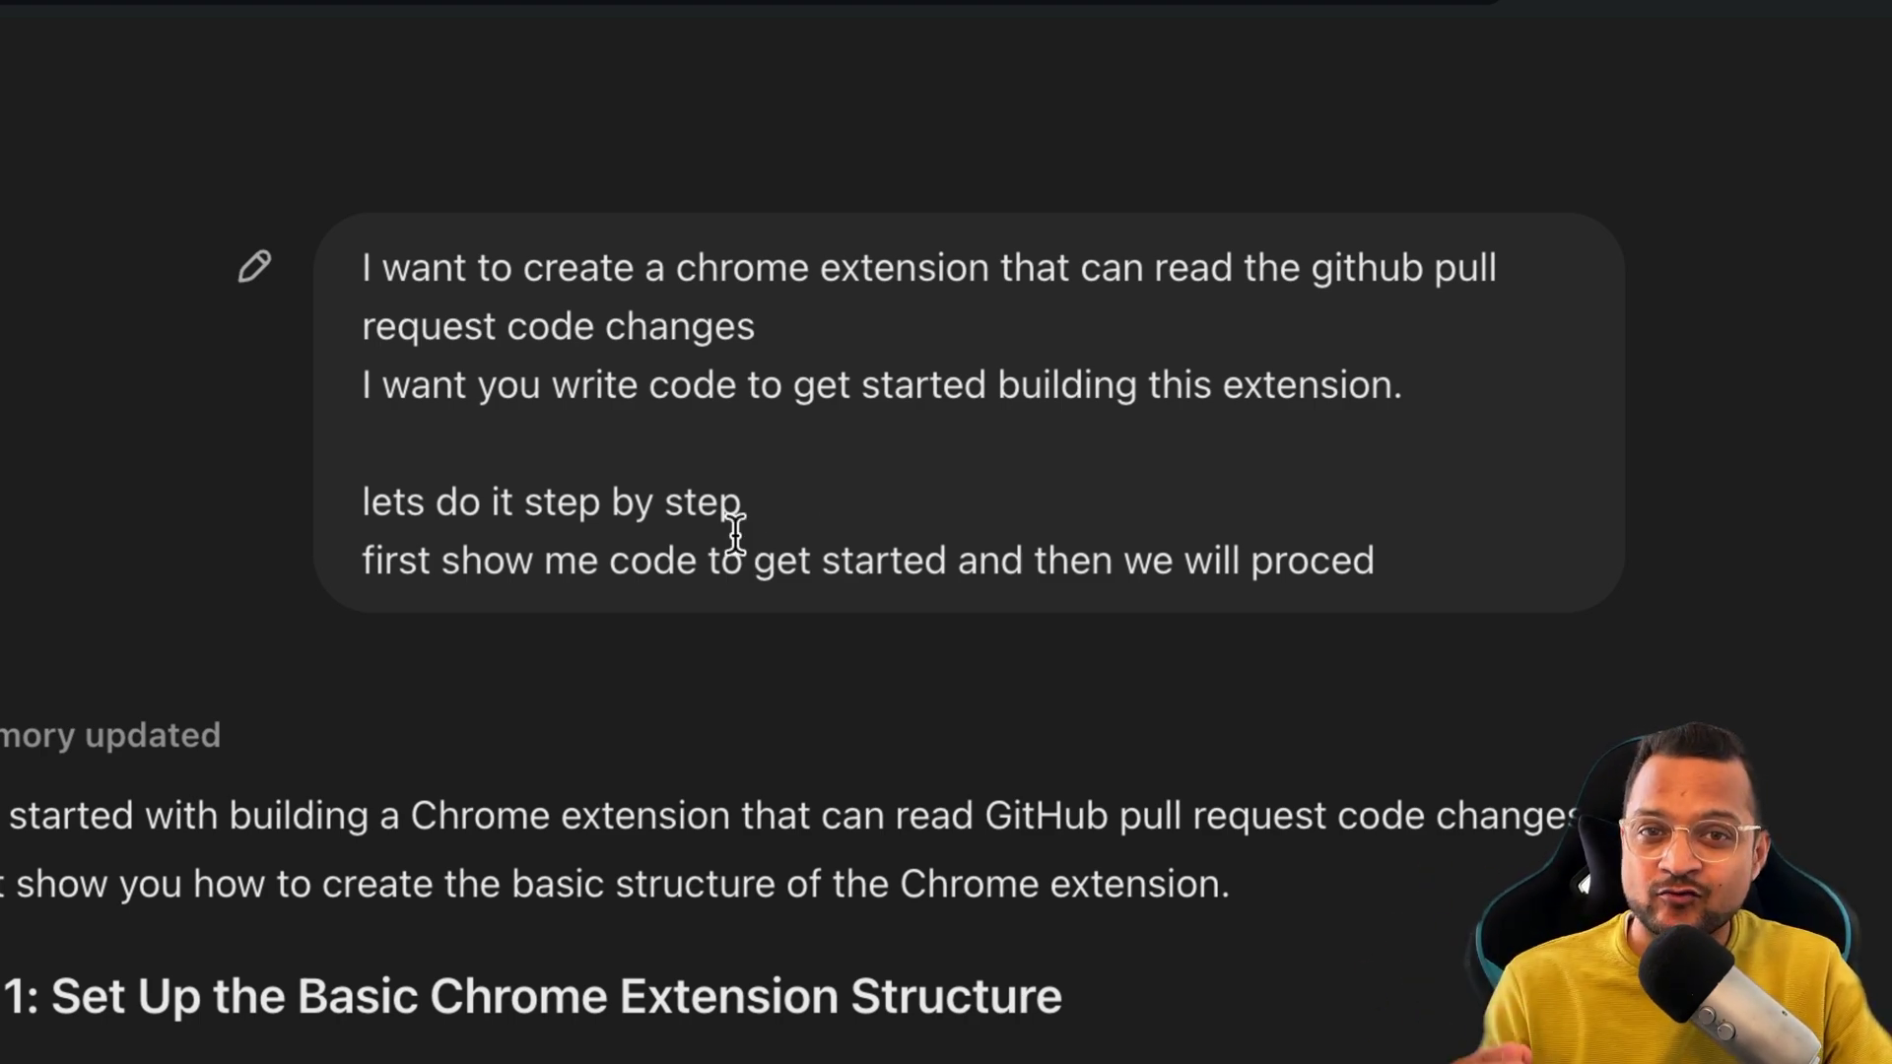
pyautogui.moveTo(678, 522); pyautogui.dragTo(575, 528)
pyautogui.click(575, 528)
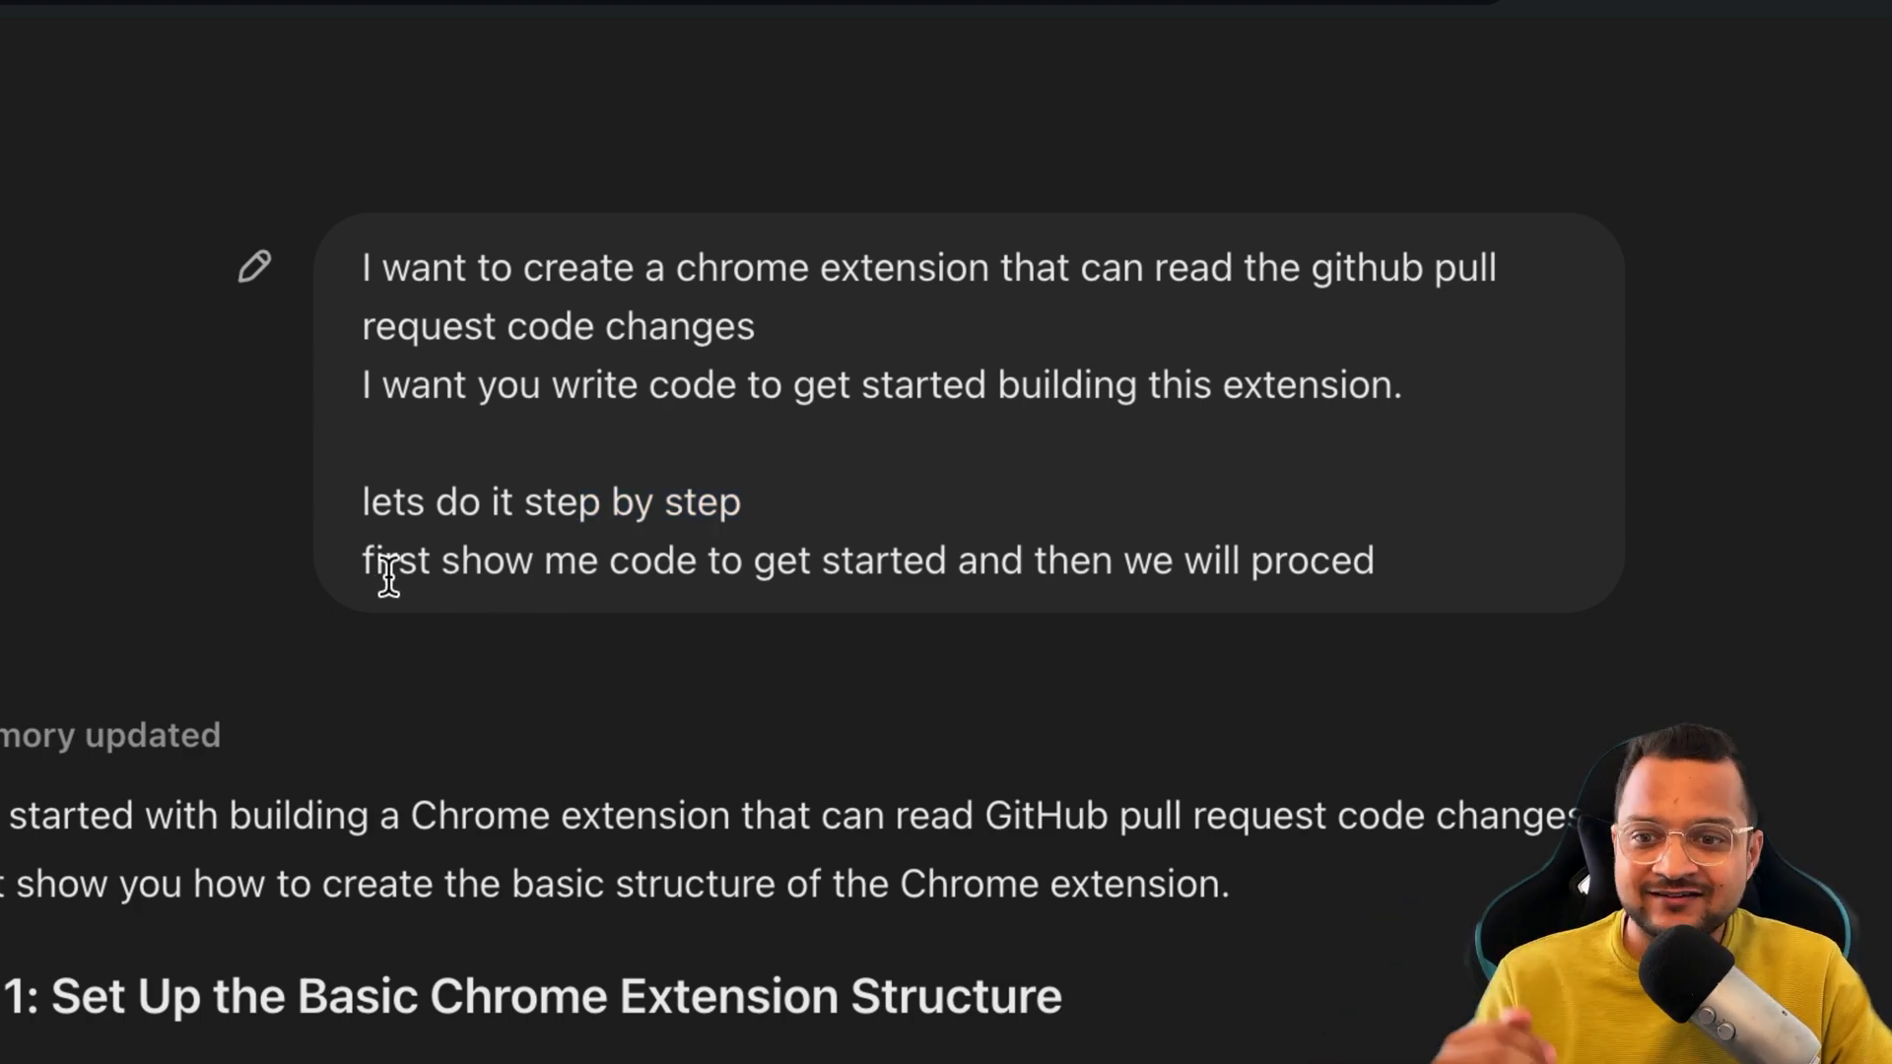
pyautogui.moveTo(375, 559); pyautogui.dragTo(1187, 532)
pyautogui.click(1064, 507)
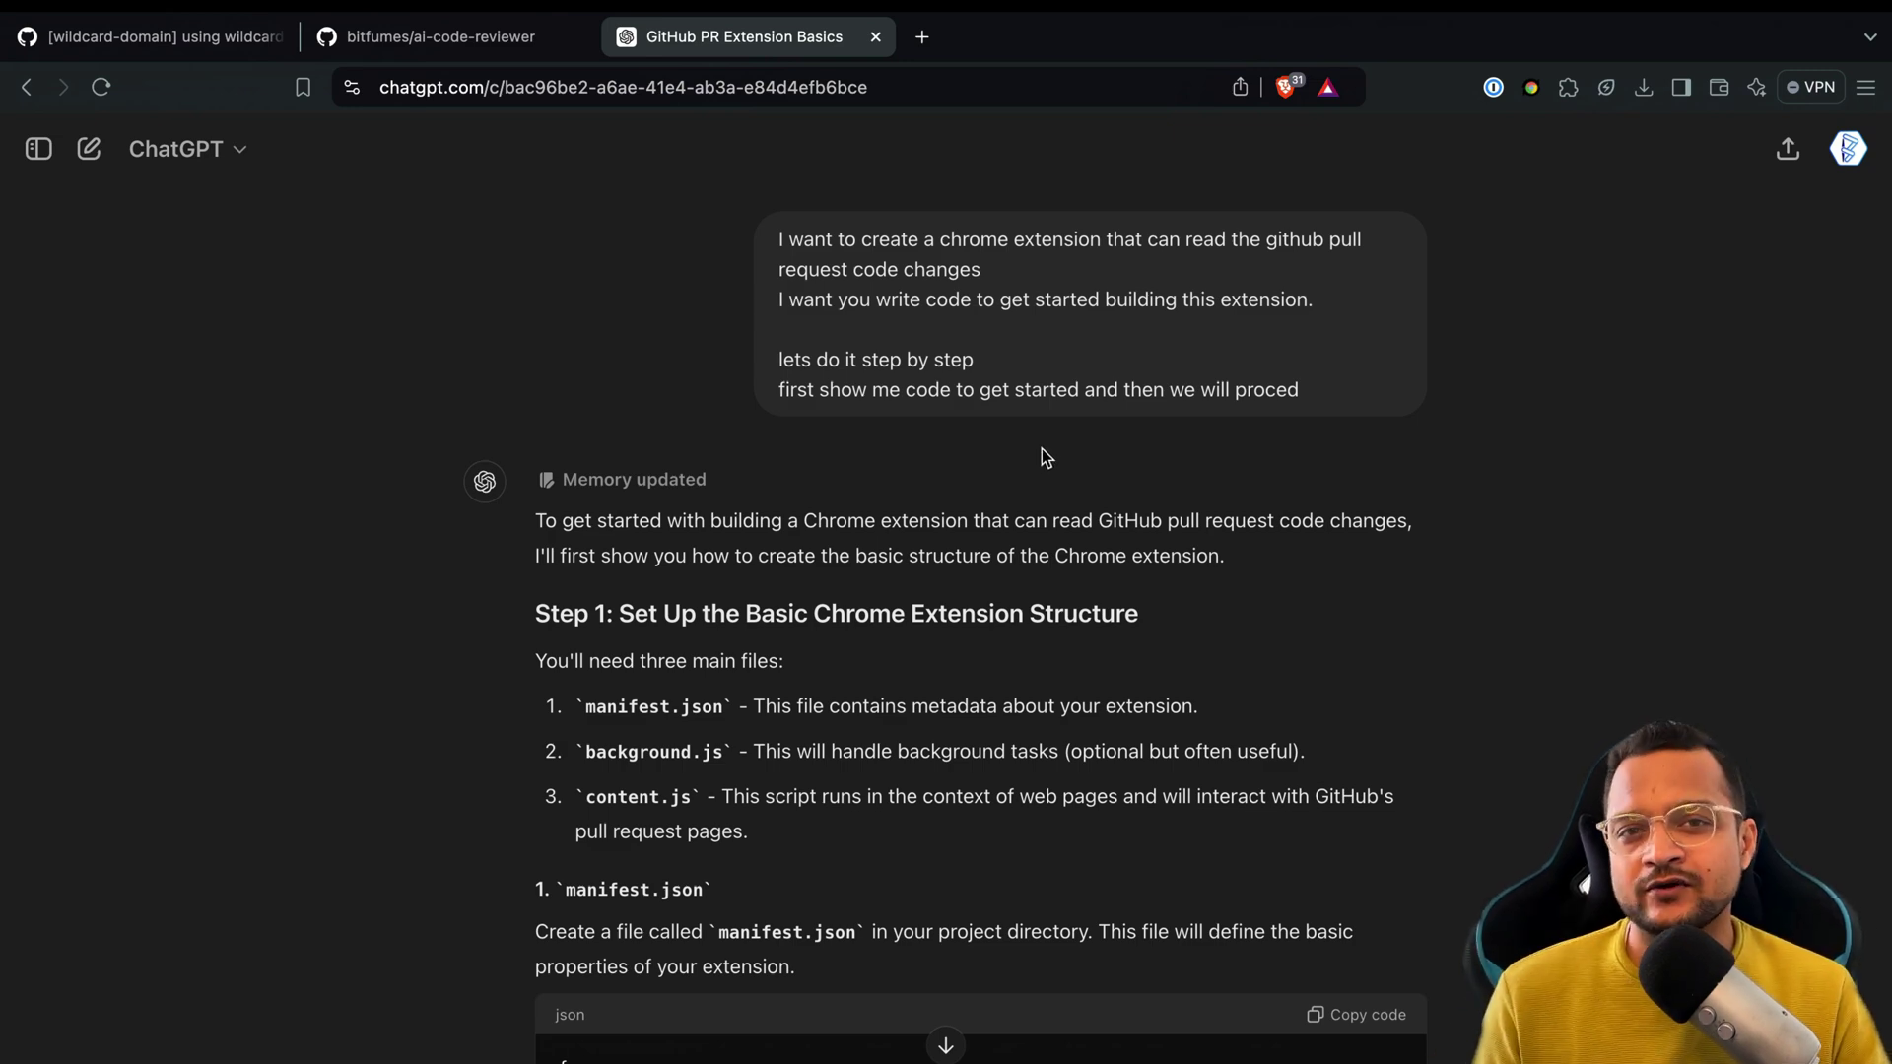
# Highlight the Step 1 heading and the manifest.json, background.js and content.js file names.
pyautogui.scroll(-2, 1034, 447)
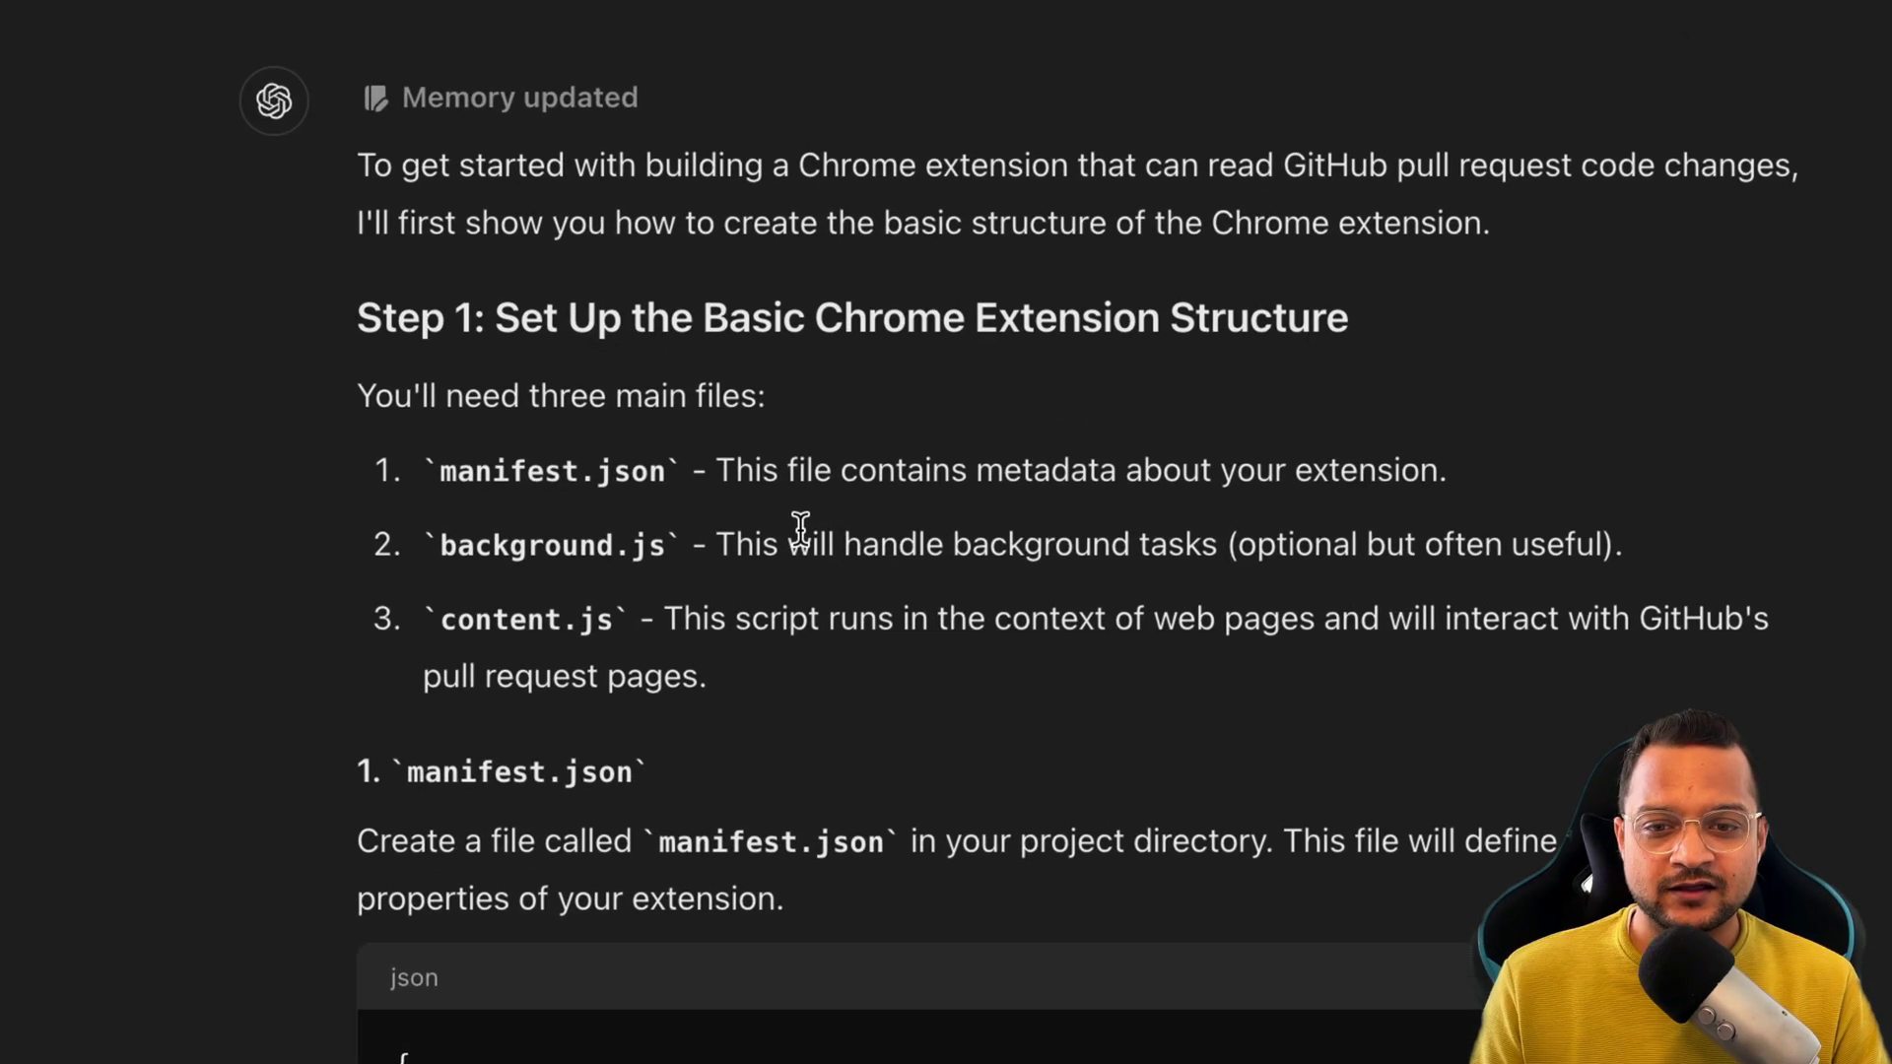
pyautogui.moveTo(703, 318); pyautogui.dragTo(1001, 292)
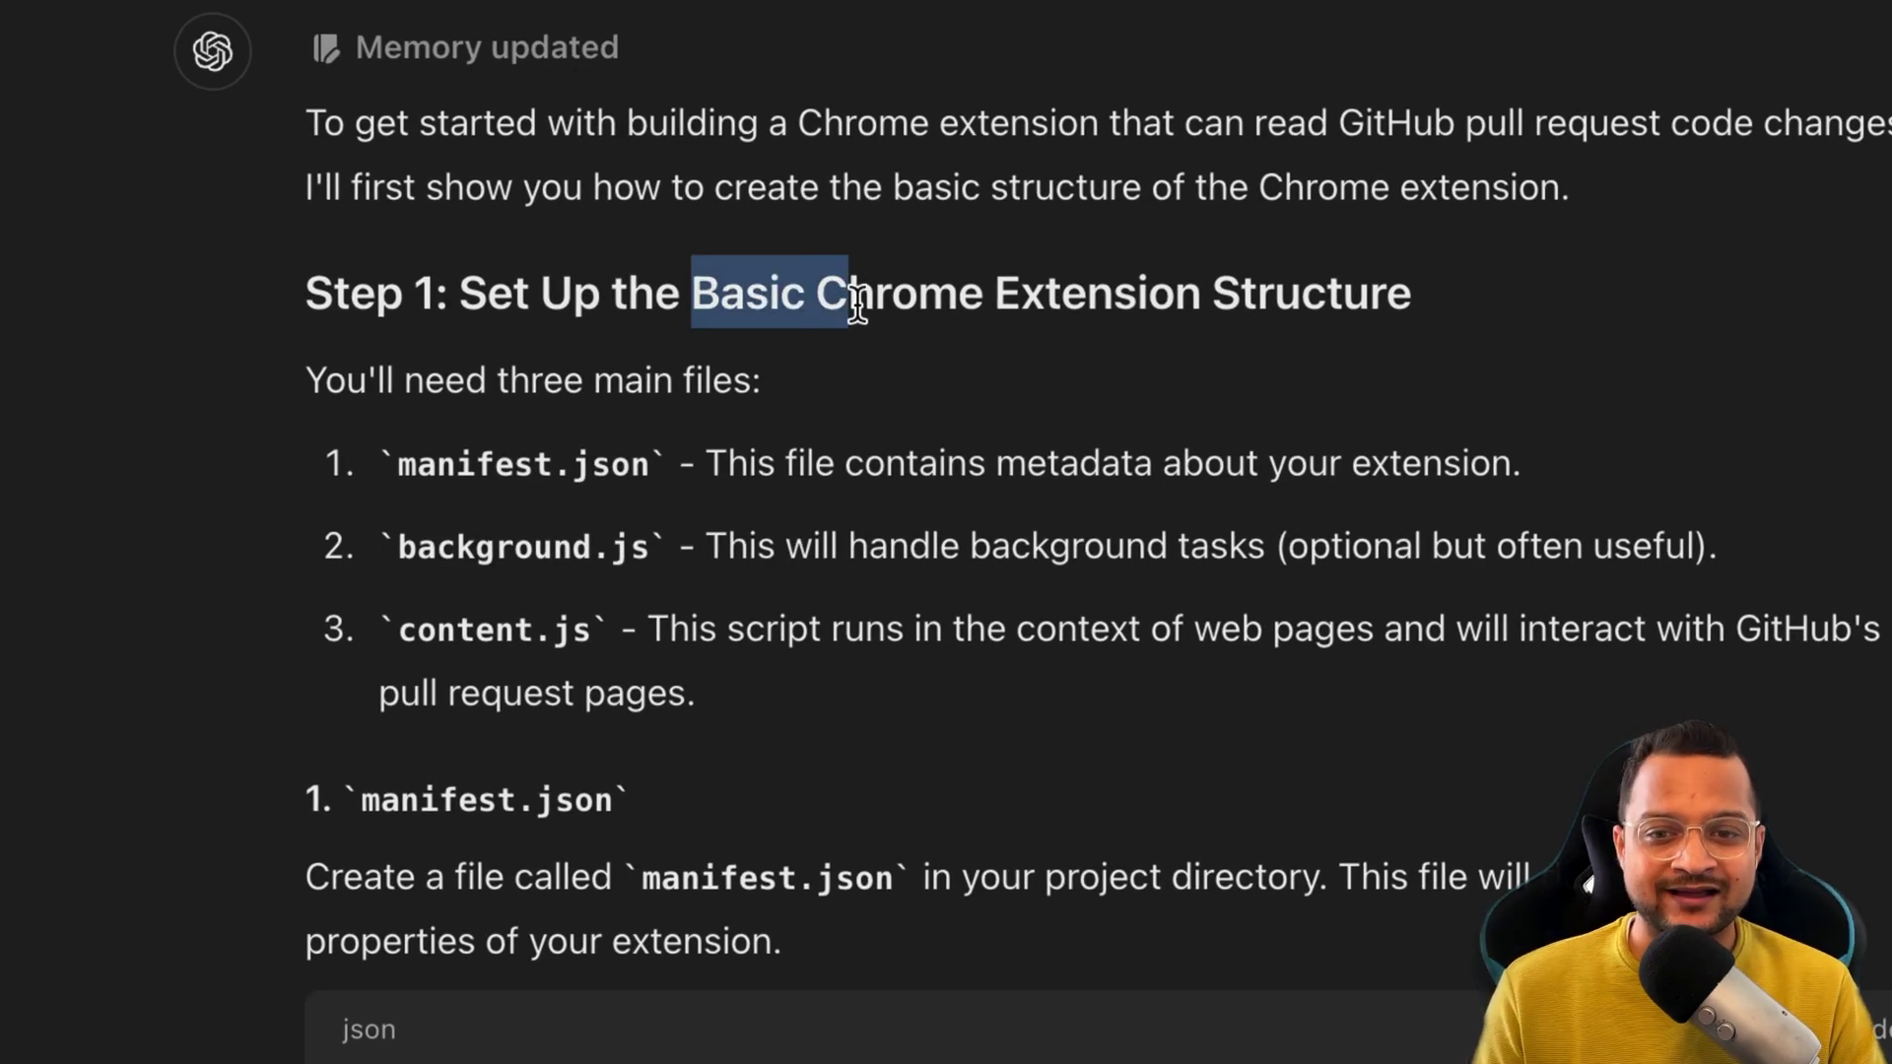
pyautogui.click(960, 364)
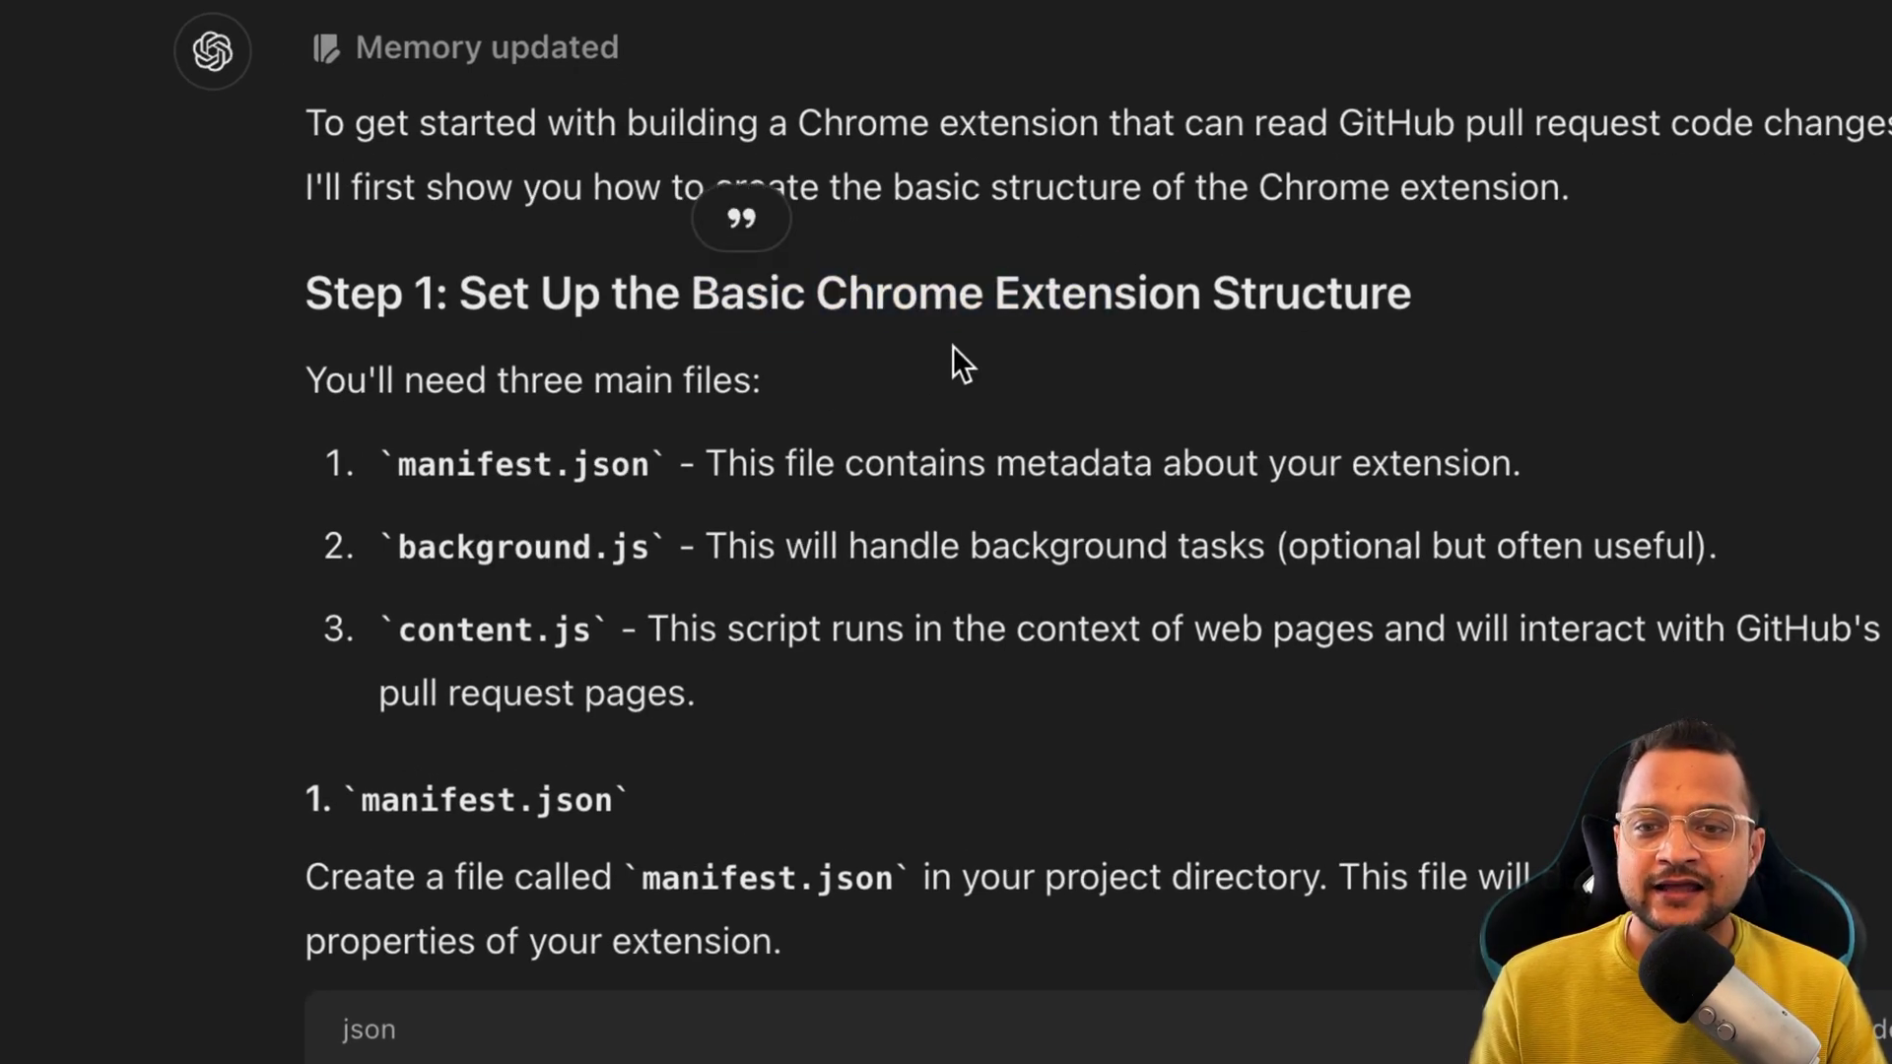
pyautogui.moveTo(648, 474); pyautogui.dragTo(440, 464)
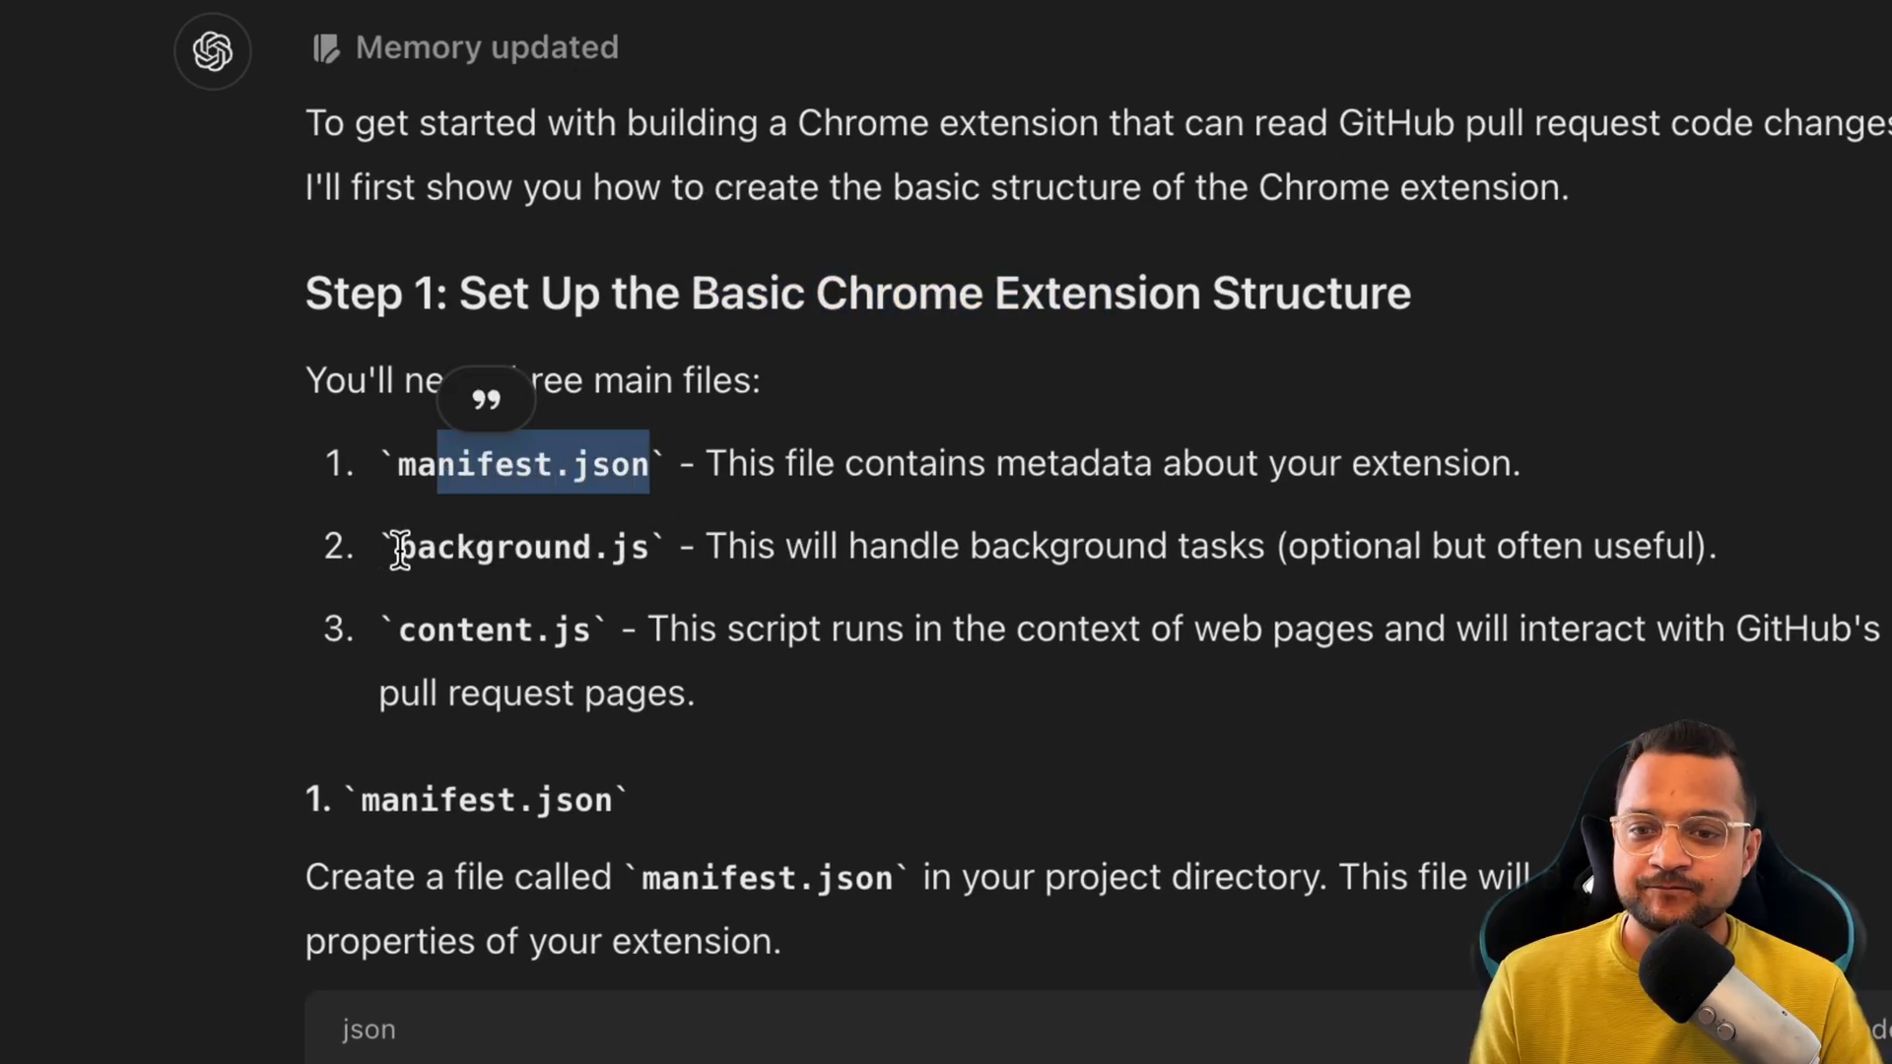
pyautogui.moveTo(392, 545); pyautogui.dragTo(640, 548)
pyautogui.moveTo(605, 631); pyautogui.dragTo(404, 629)
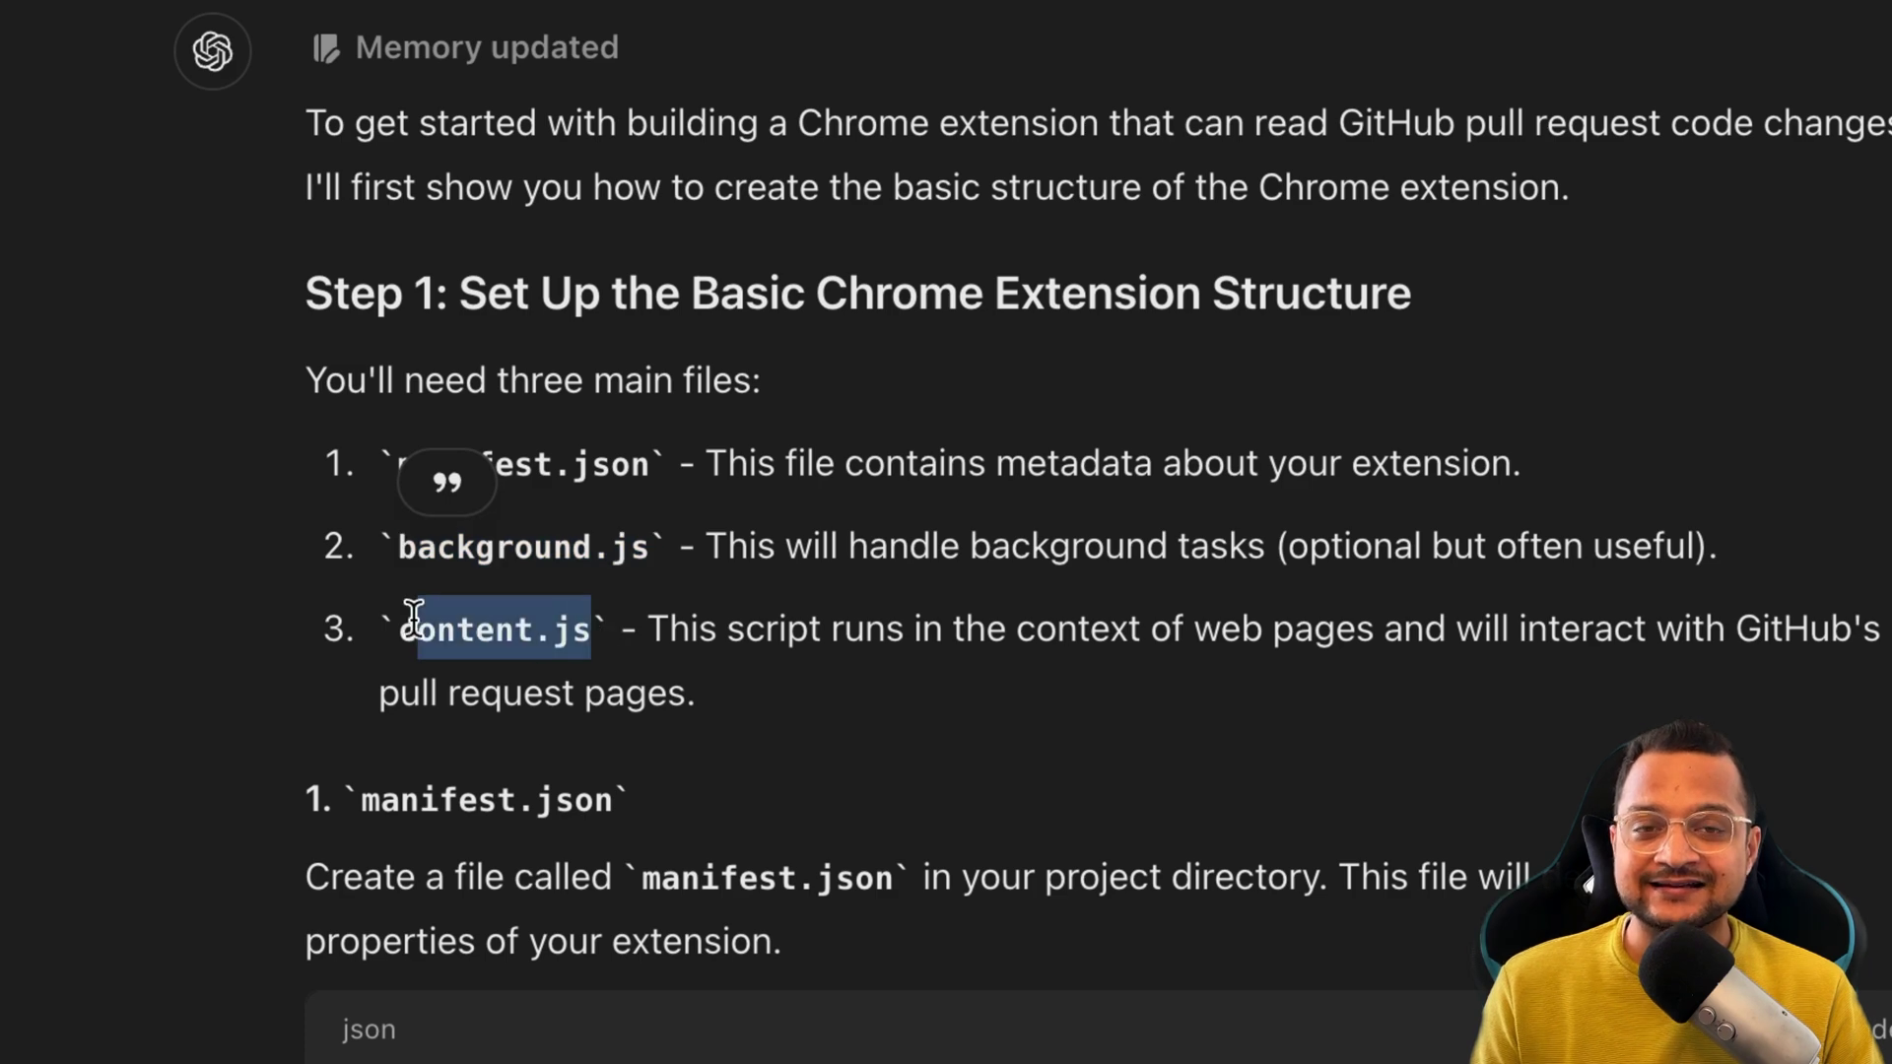
pyautogui.click(753, 589)
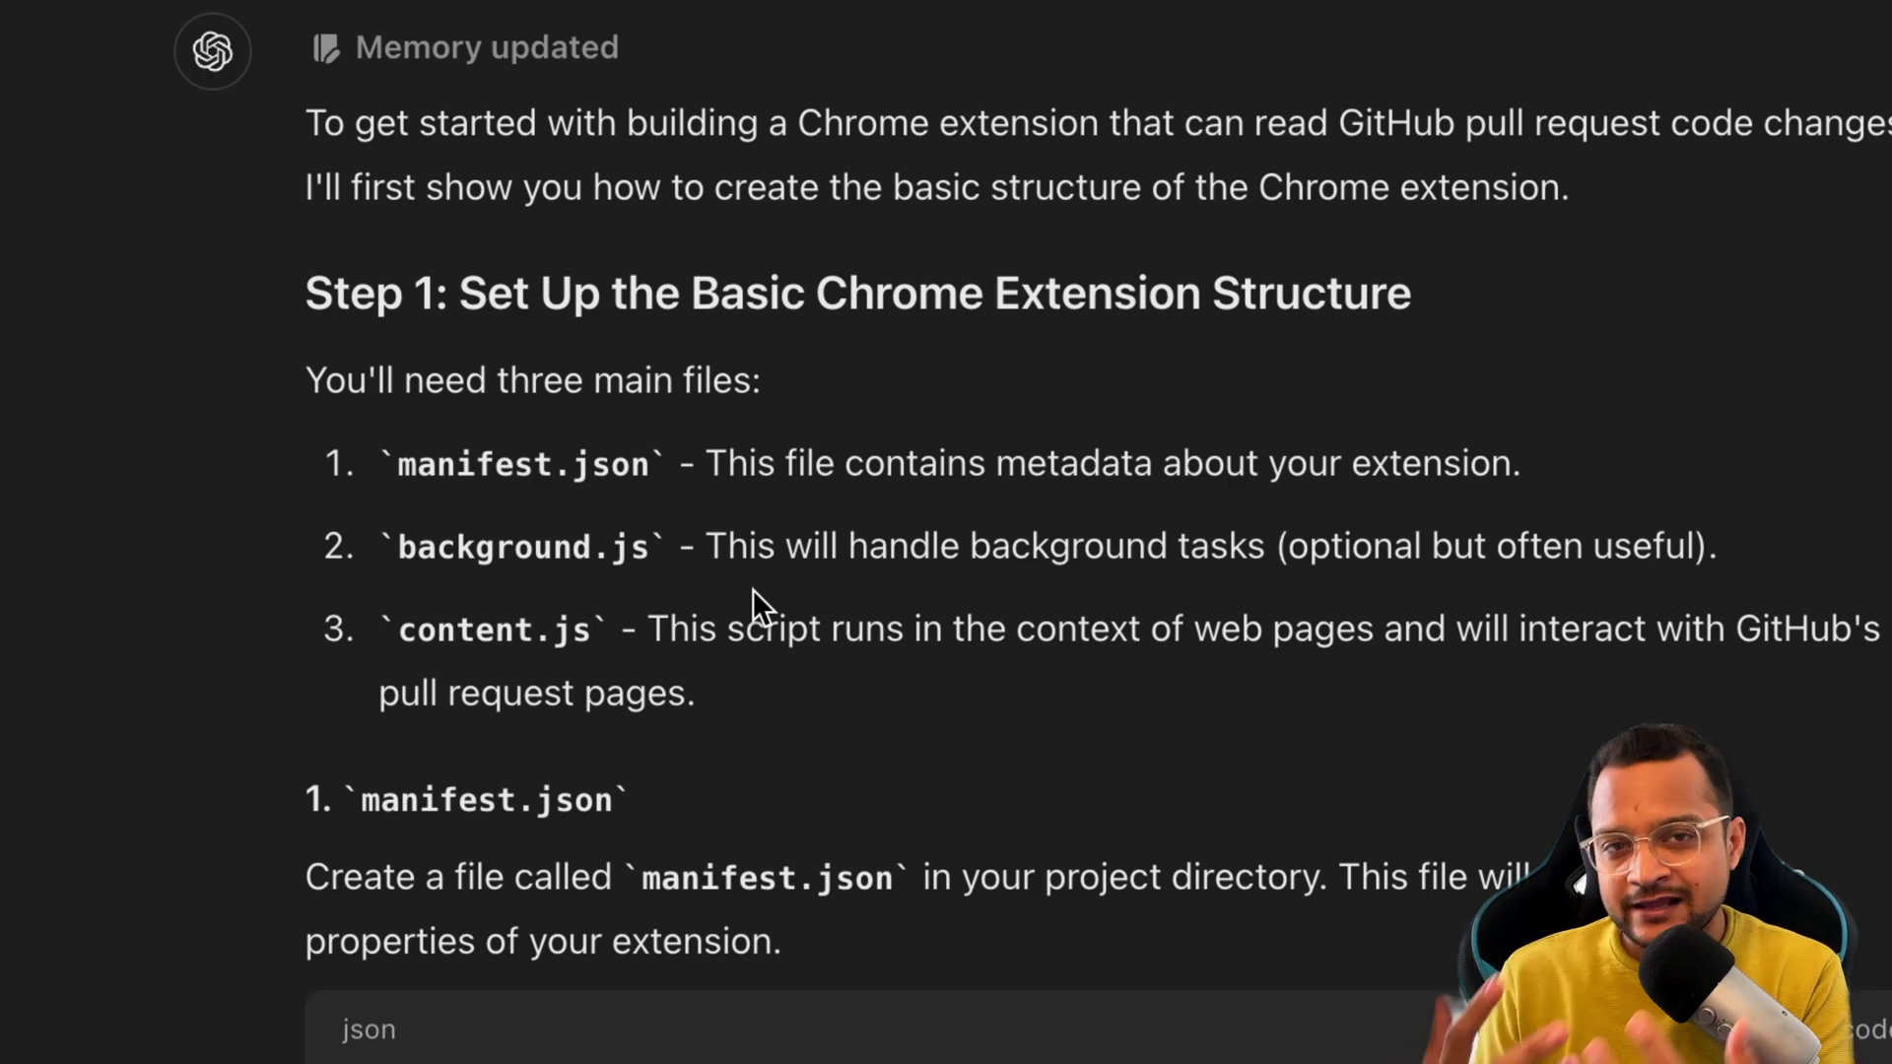
# Highlight each file's role: manifest.json contains metadata, background.js handles background, content.js script runs.
pyautogui.moveTo(397, 463); pyautogui.dragTo(656, 463)
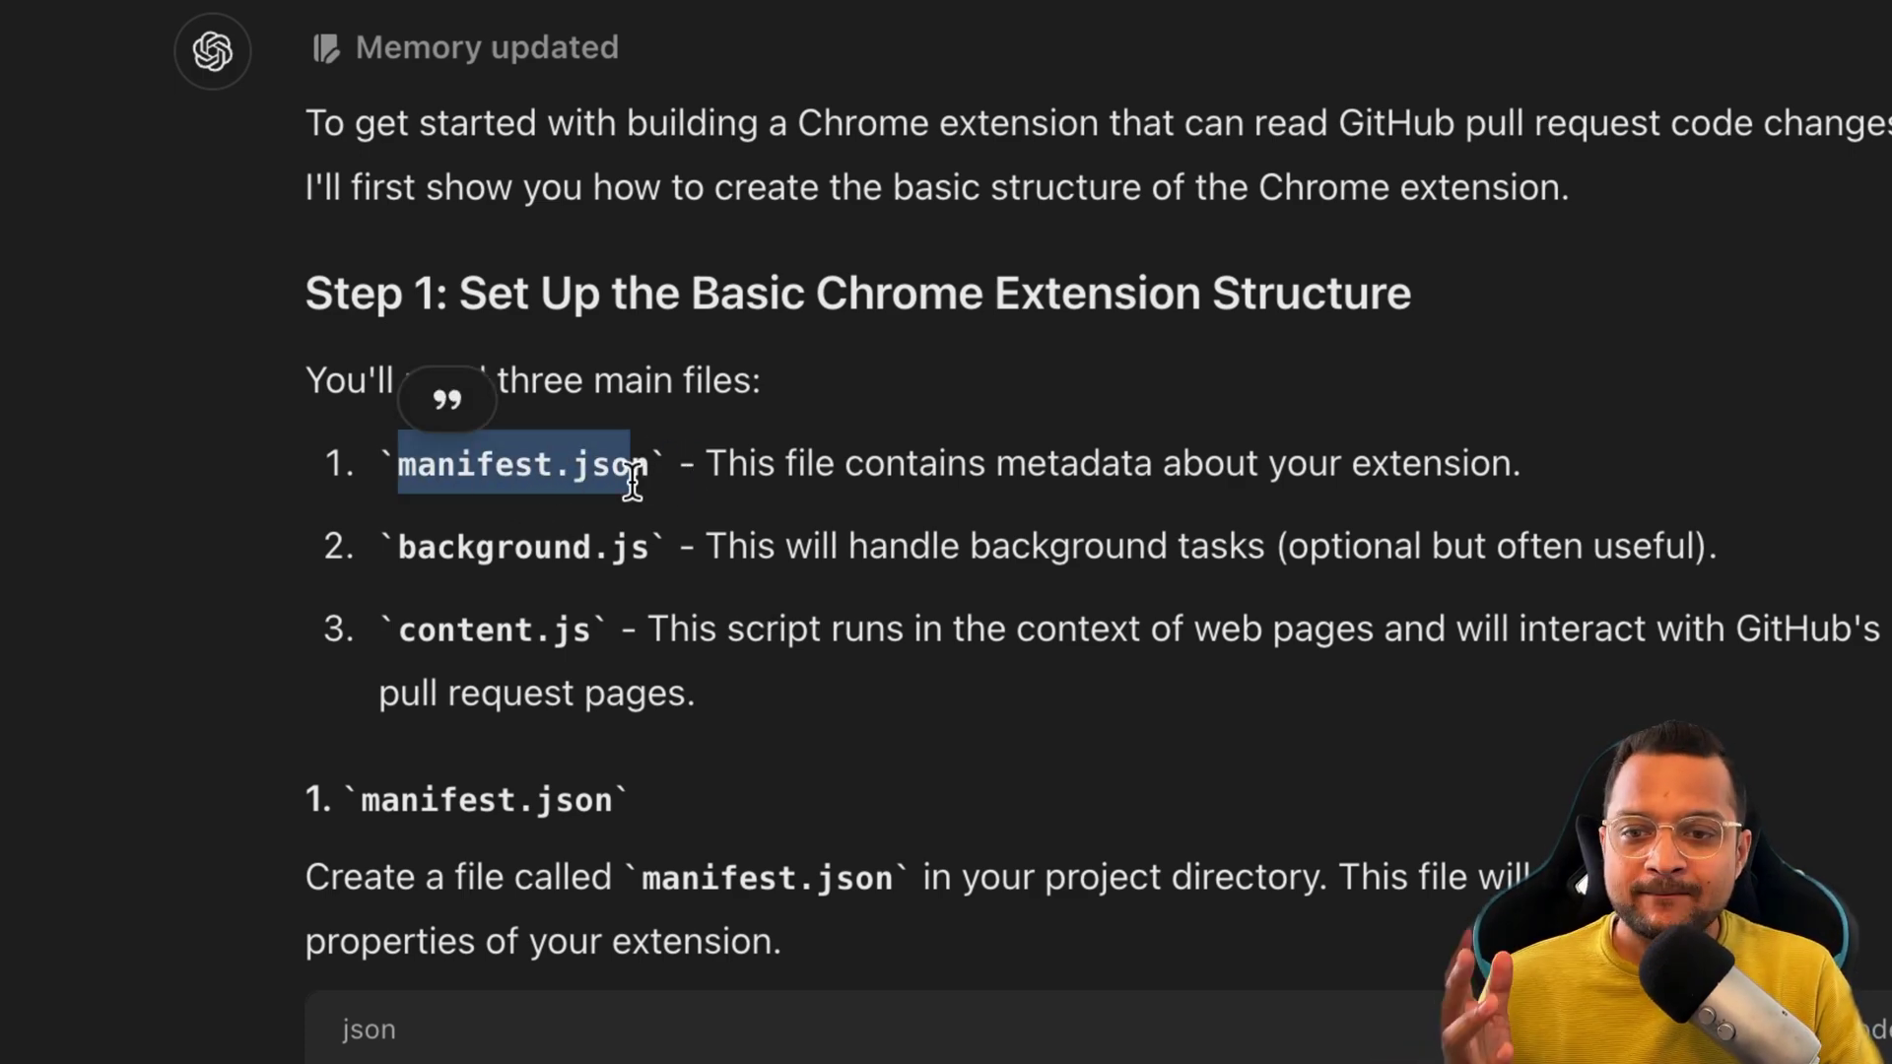
pyautogui.click(687, 471)
pyautogui.moveTo(899, 456); pyautogui.dragTo(1148, 463)
pyautogui.moveTo(648, 543); pyautogui.dragTo(388, 549)
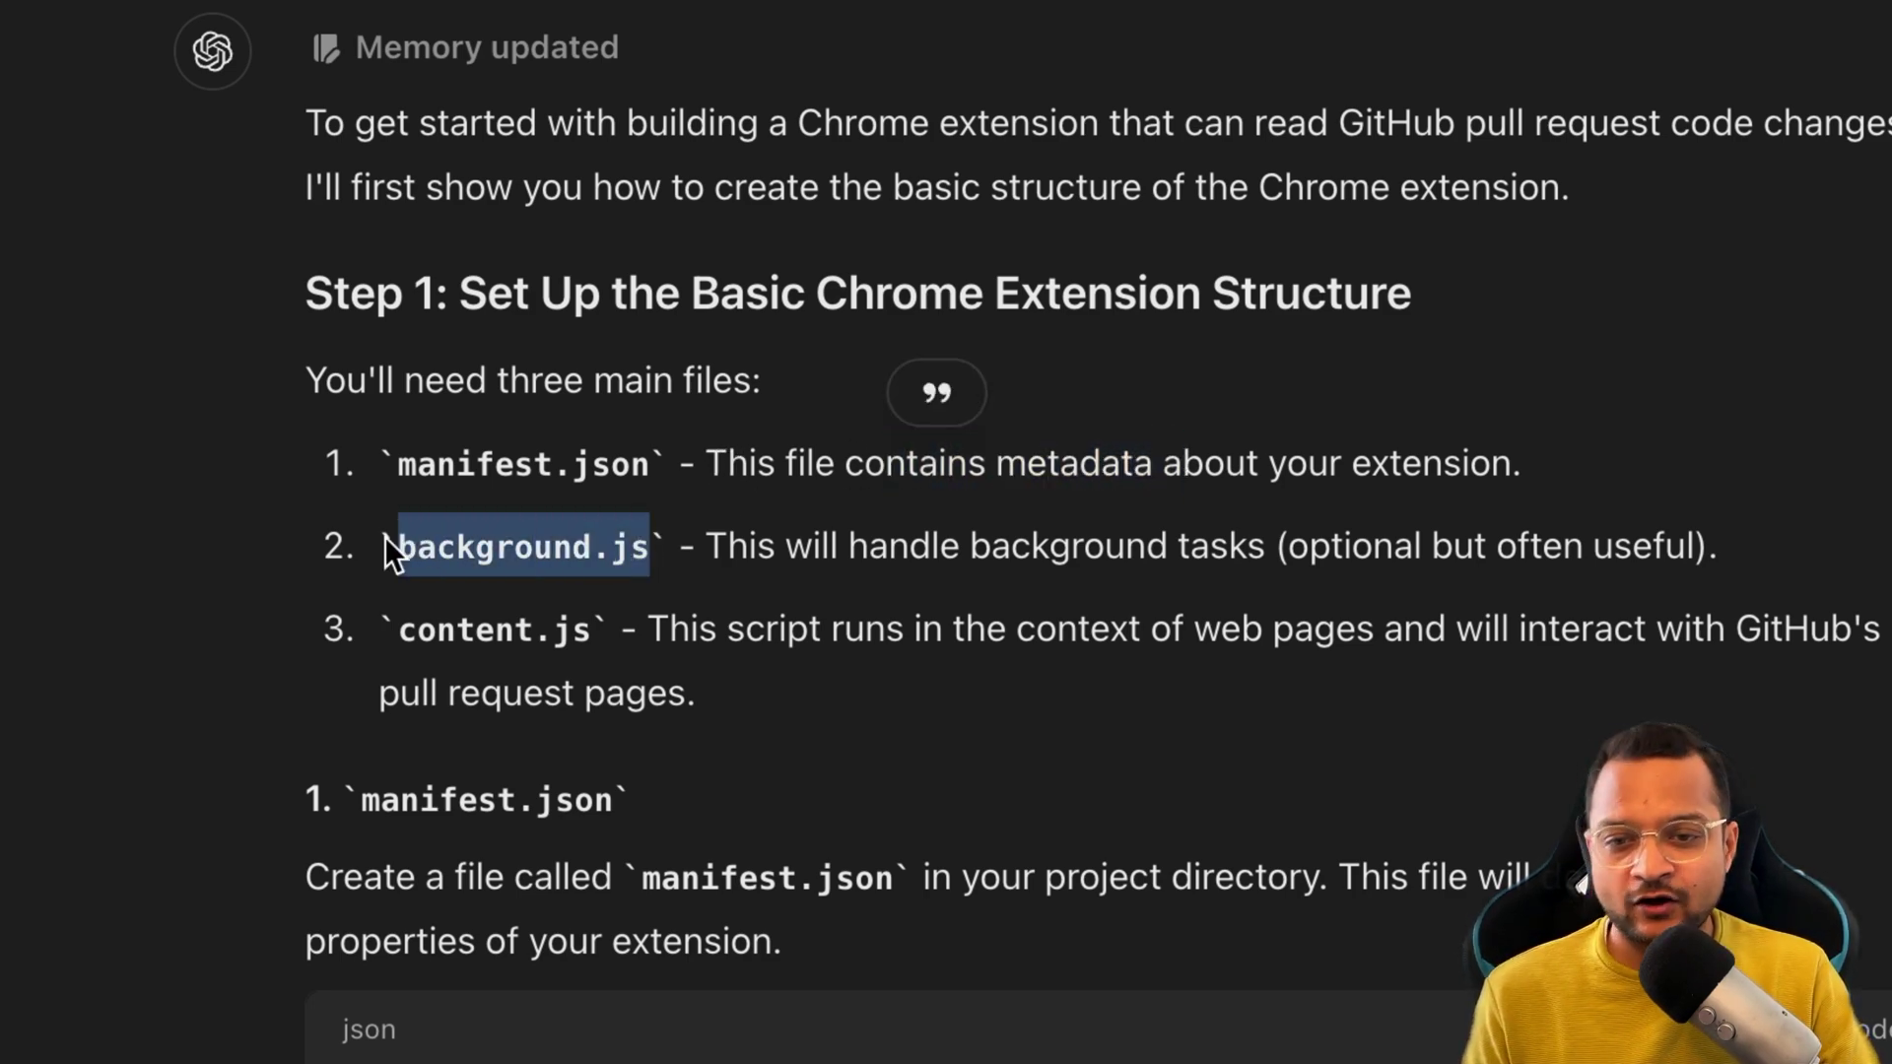
pyautogui.moveTo(847, 547); pyautogui.dragTo(1163, 545)
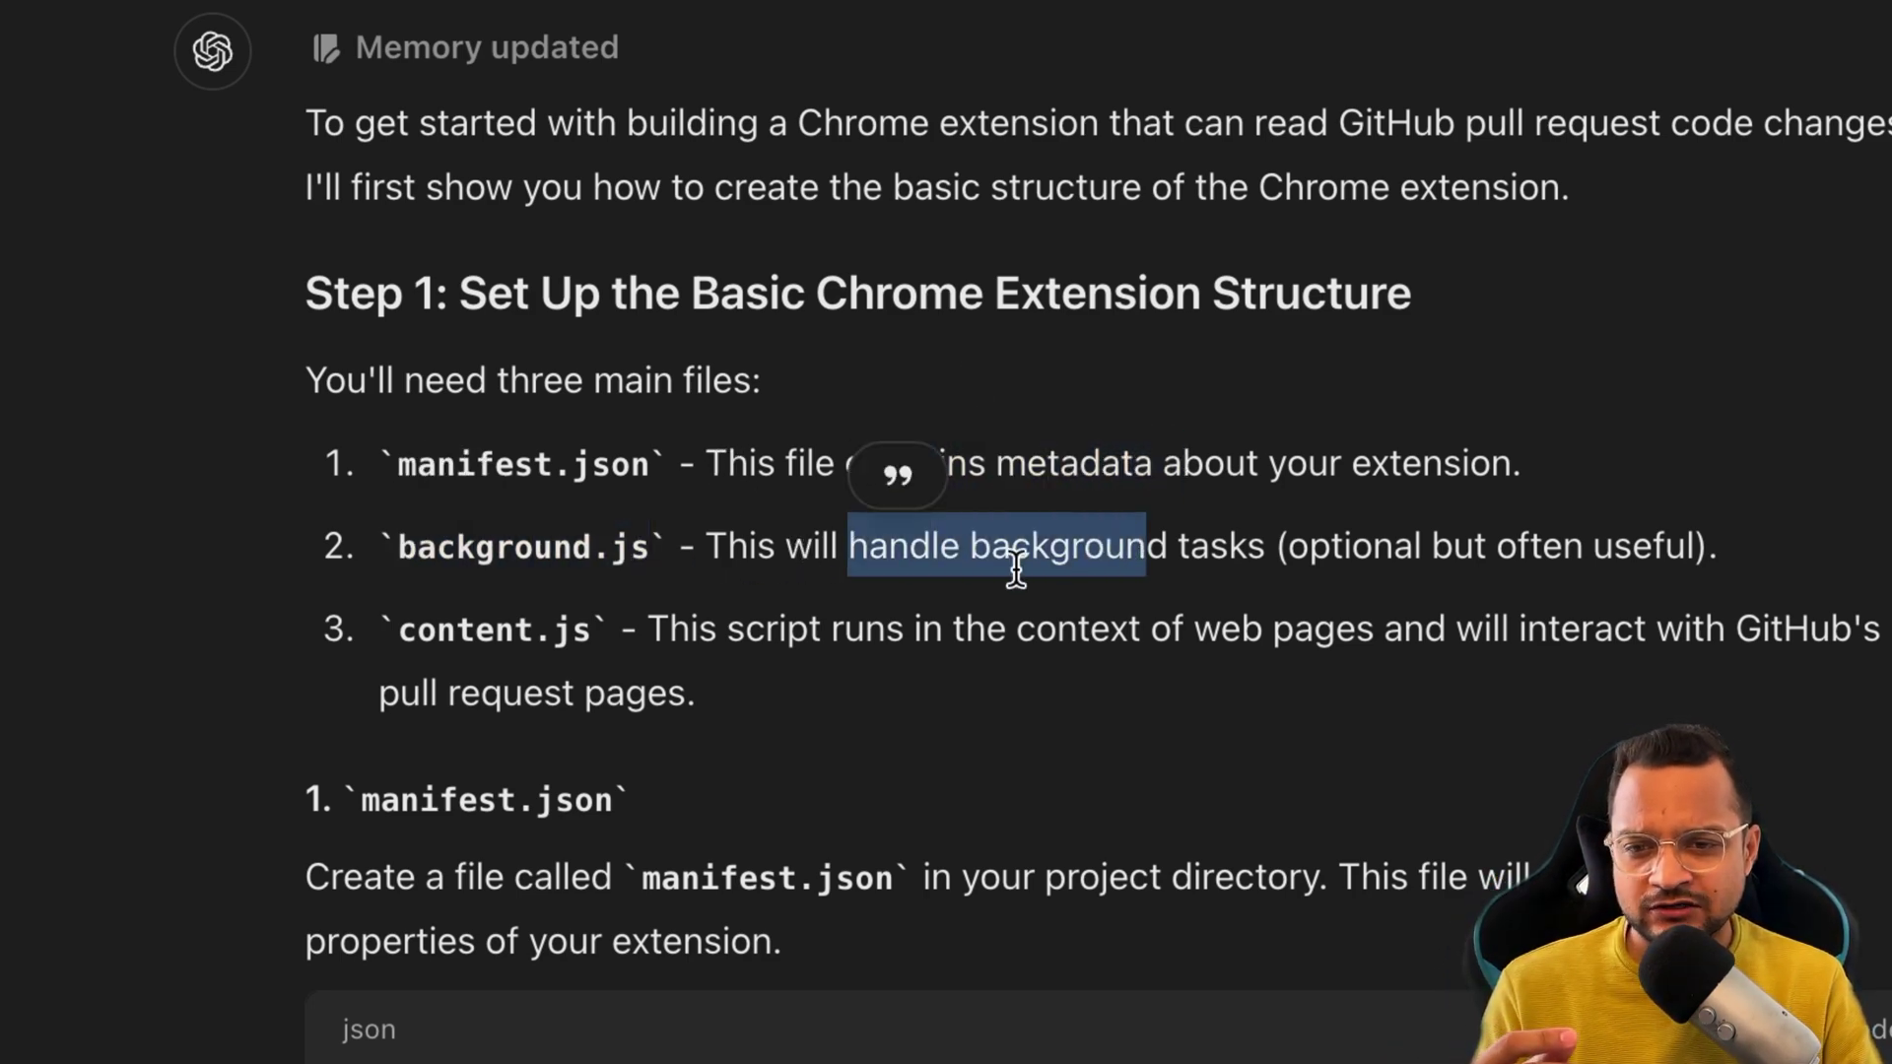
pyautogui.moveTo(594, 632); pyautogui.dragTo(458, 636)
pyautogui.click(704, 636)
pyautogui.moveTo(704, 635); pyautogui.dragTo(885, 636)
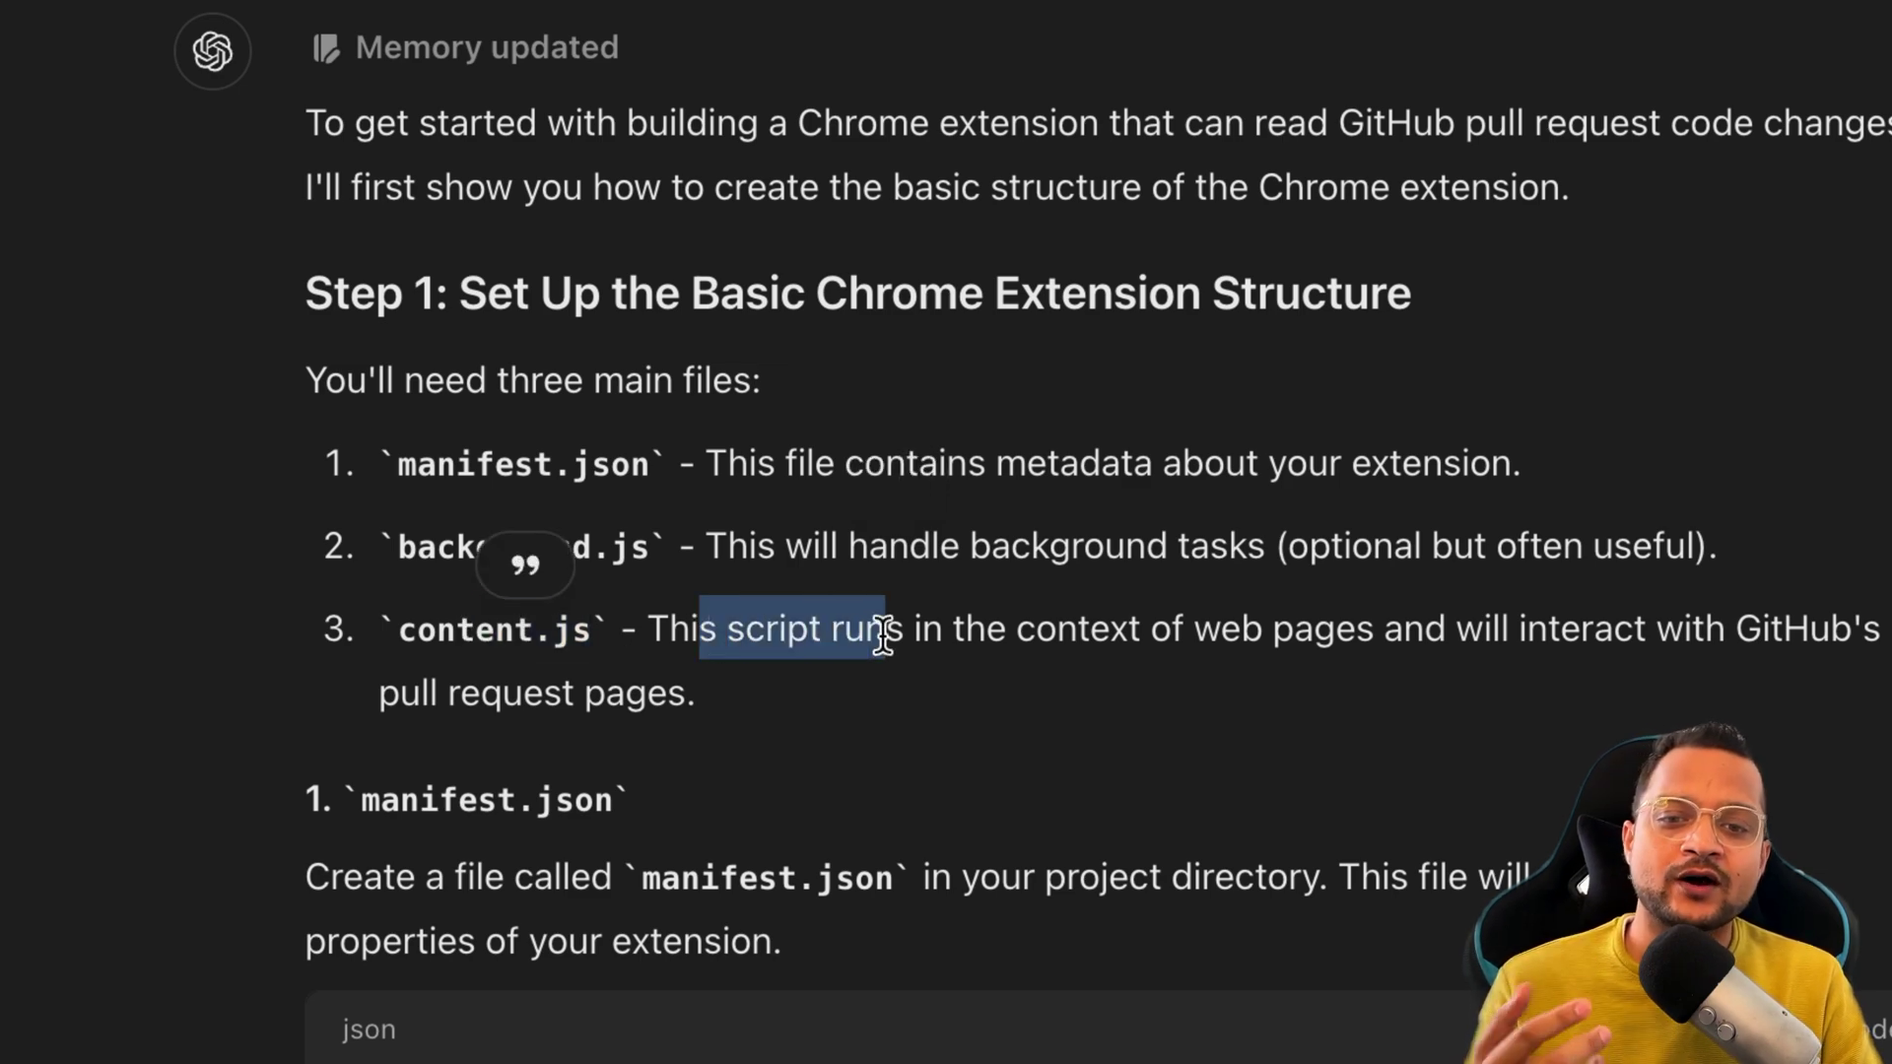
pyautogui.click(1215, 665)
# Scroll through the manifest.json, content.js and background.js code down to the file-access error follow-up.
pyautogui.scroll(-5, 1215, 665)
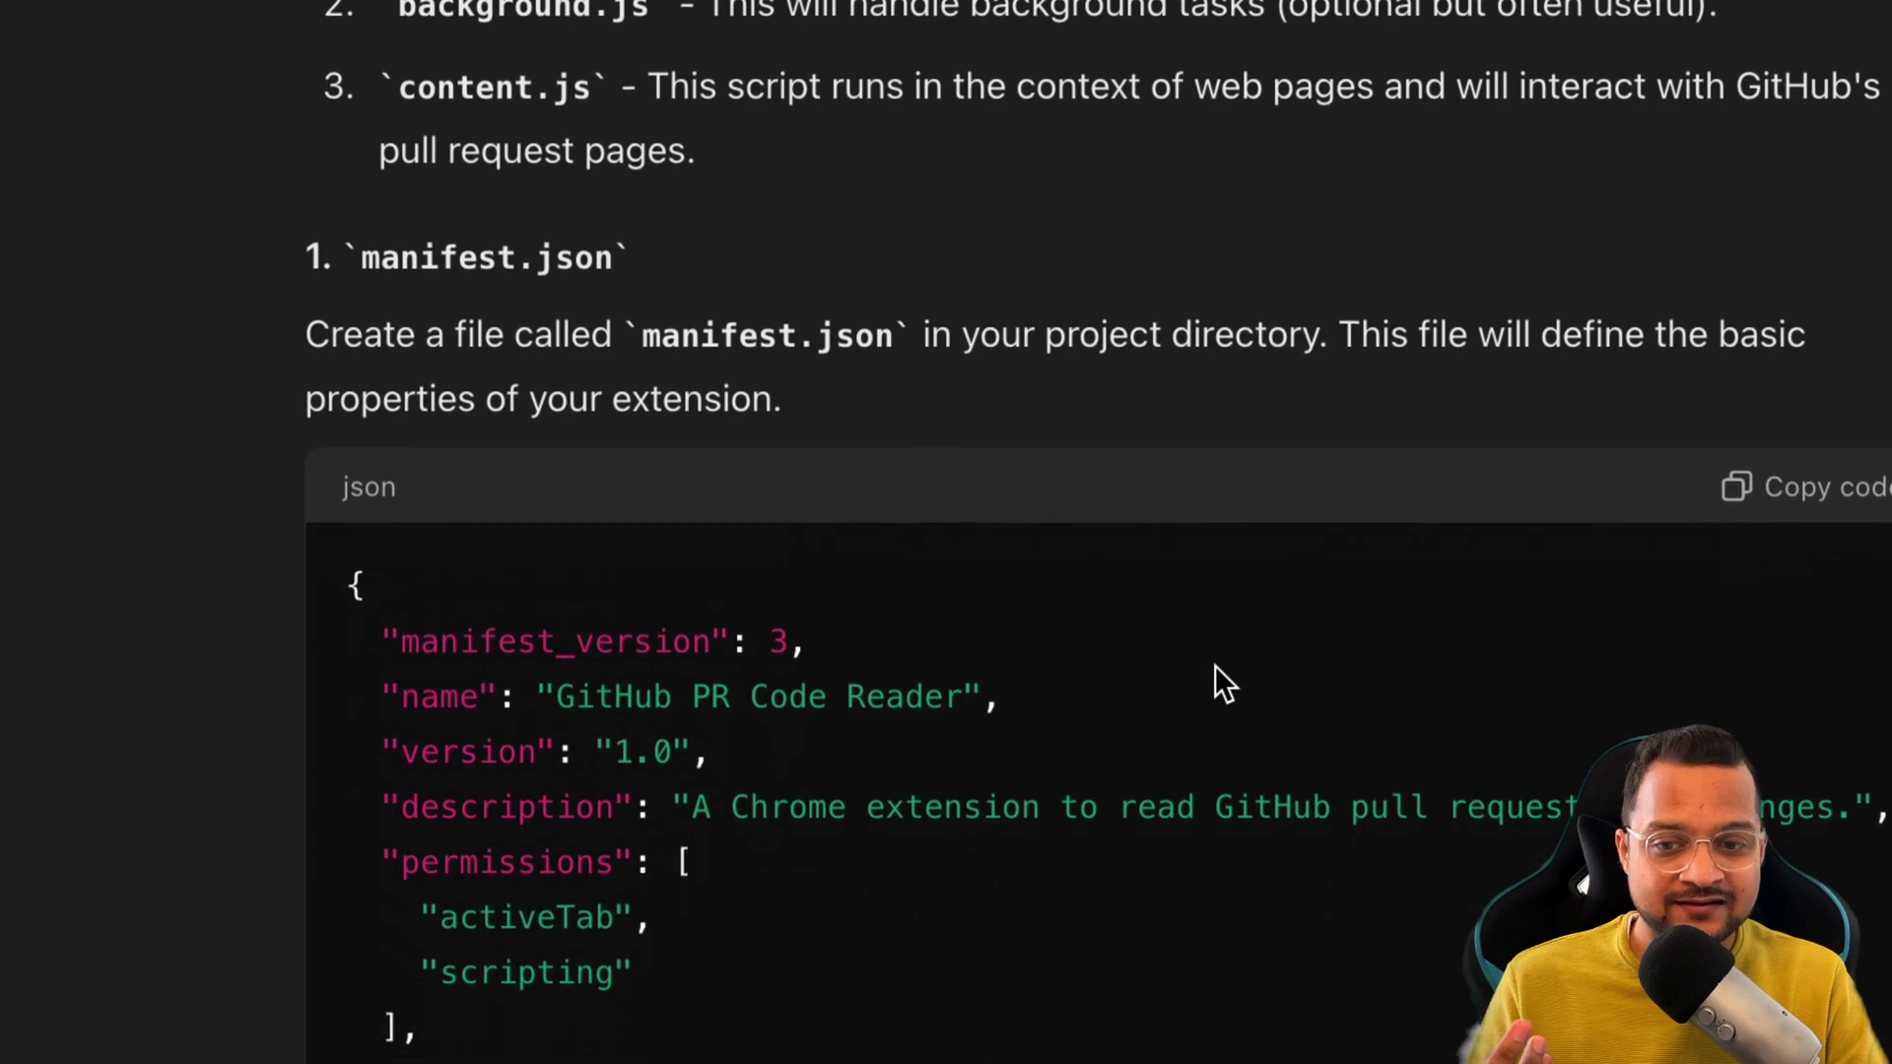
pyautogui.scroll(3, 972, 494)
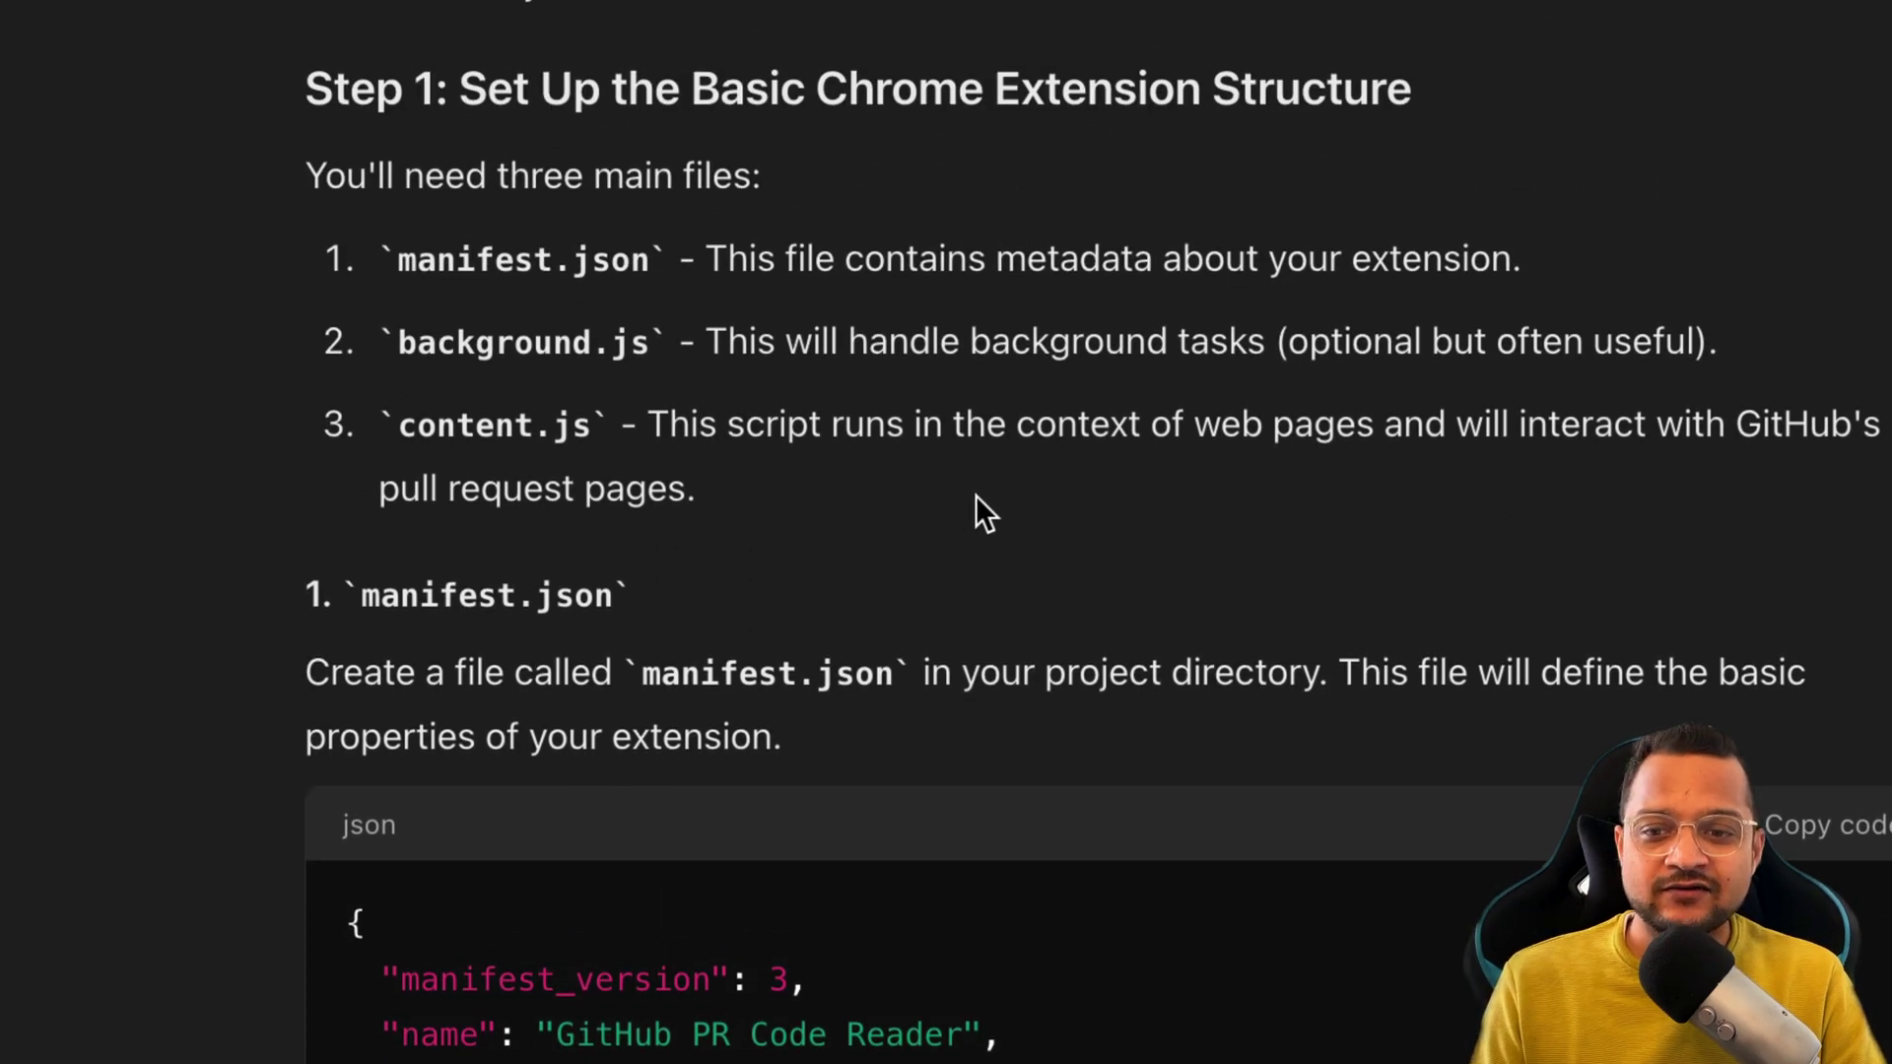
pyautogui.scroll(6, 974, 496)
pyautogui.scroll(-8, 976, 497)
pyautogui.scroll(-1, 975, 498)
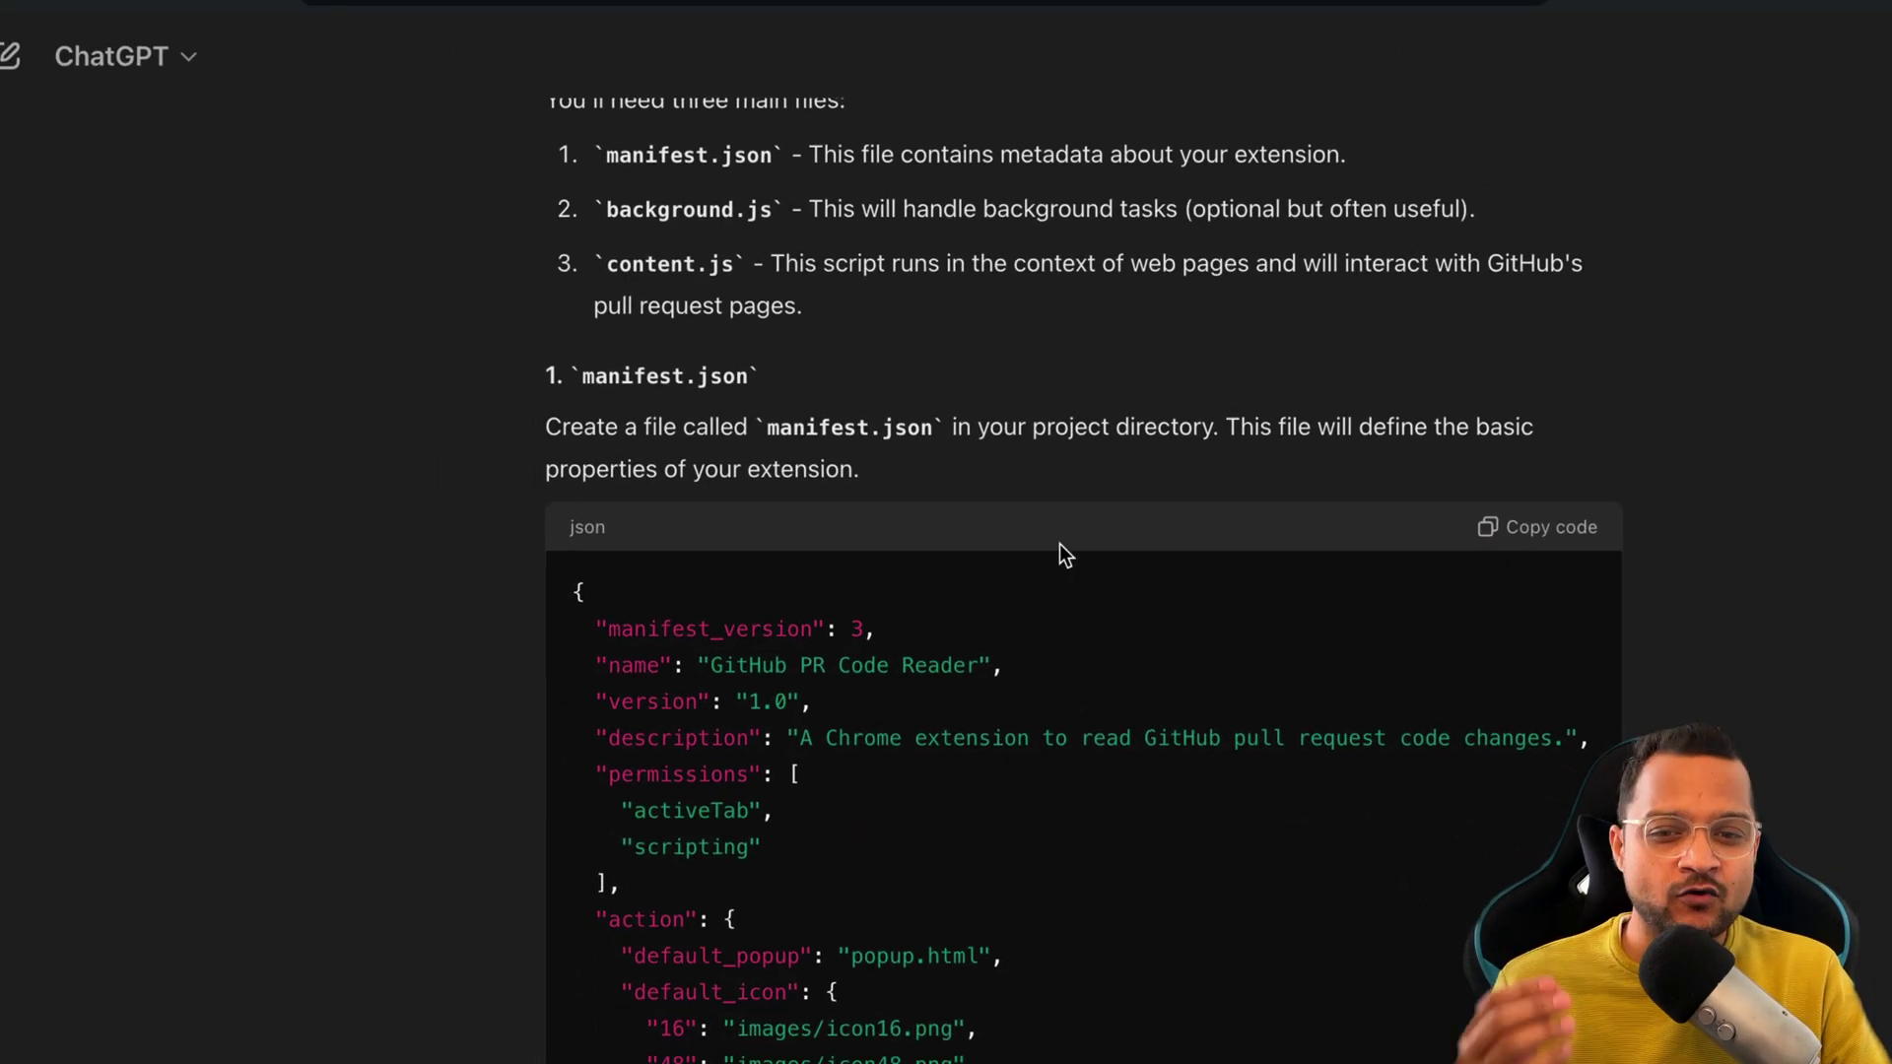
pyautogui.scroll(-10, 1060, 544)
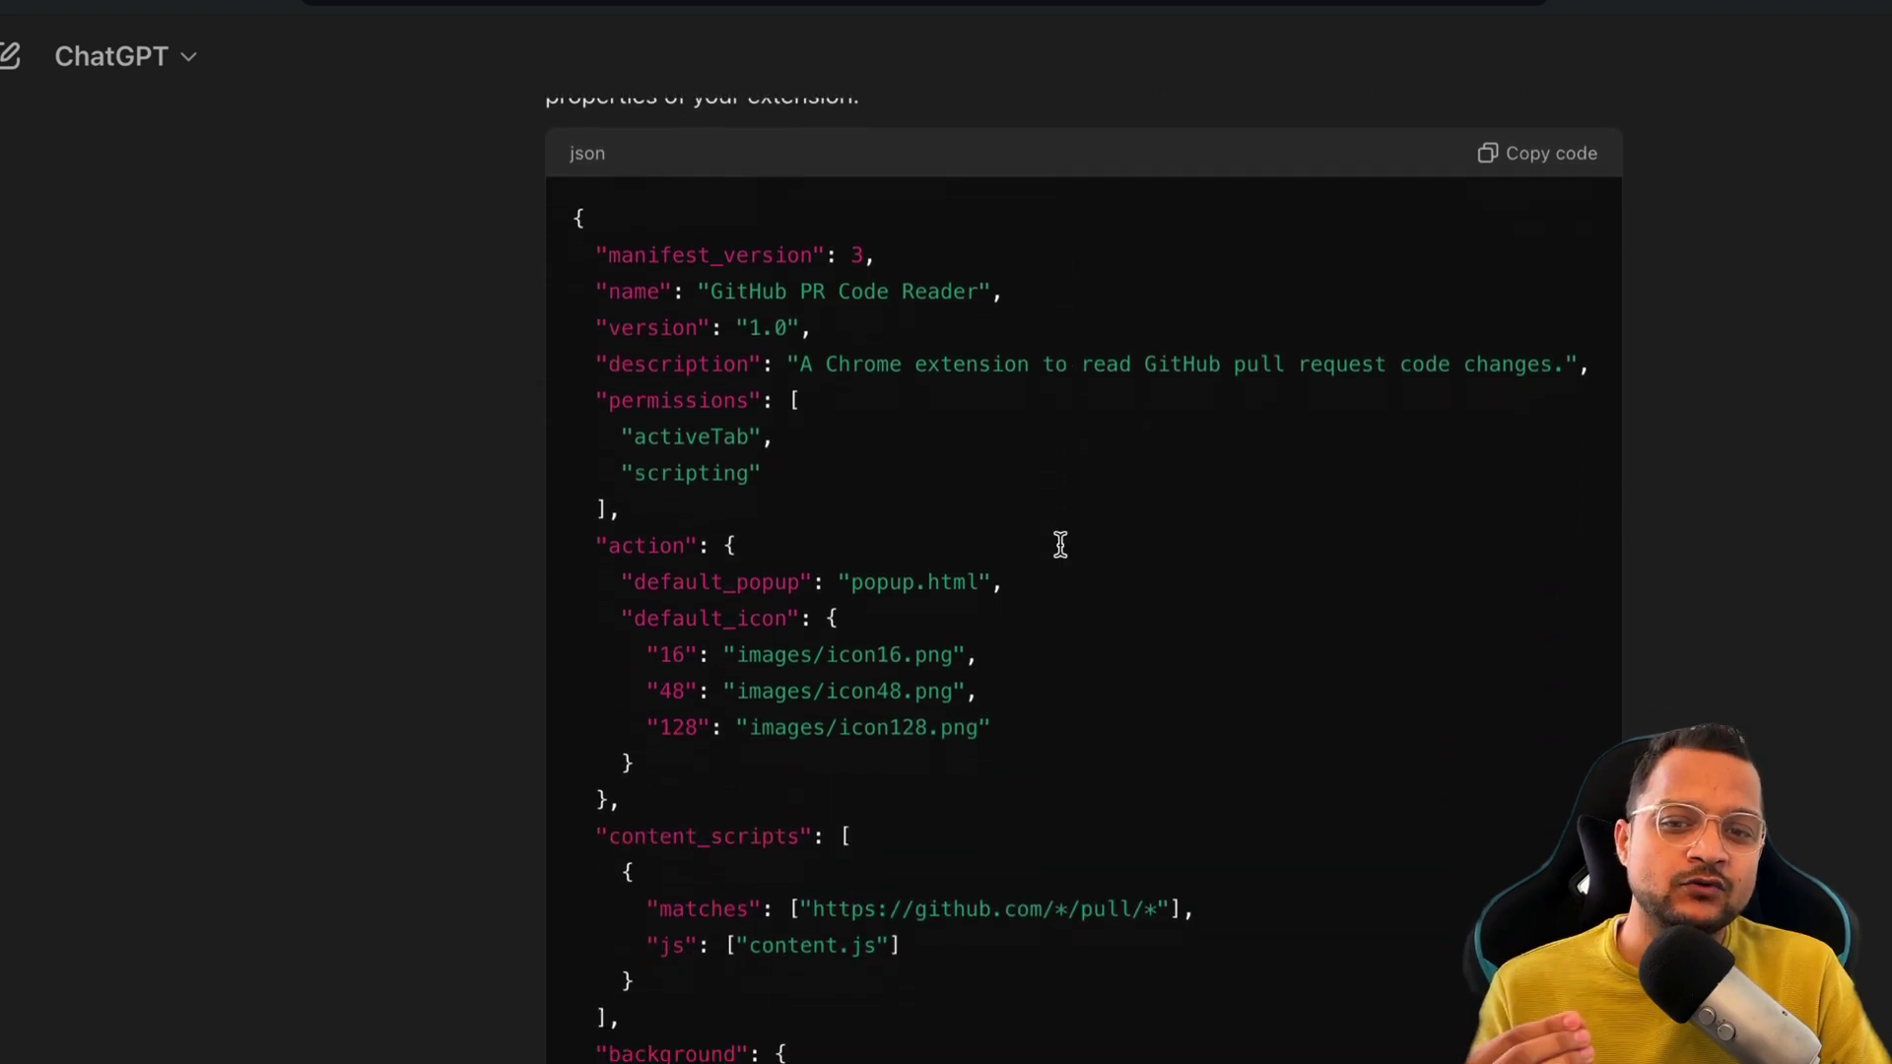
pyautogui.scroll(-6, 1060, 543)
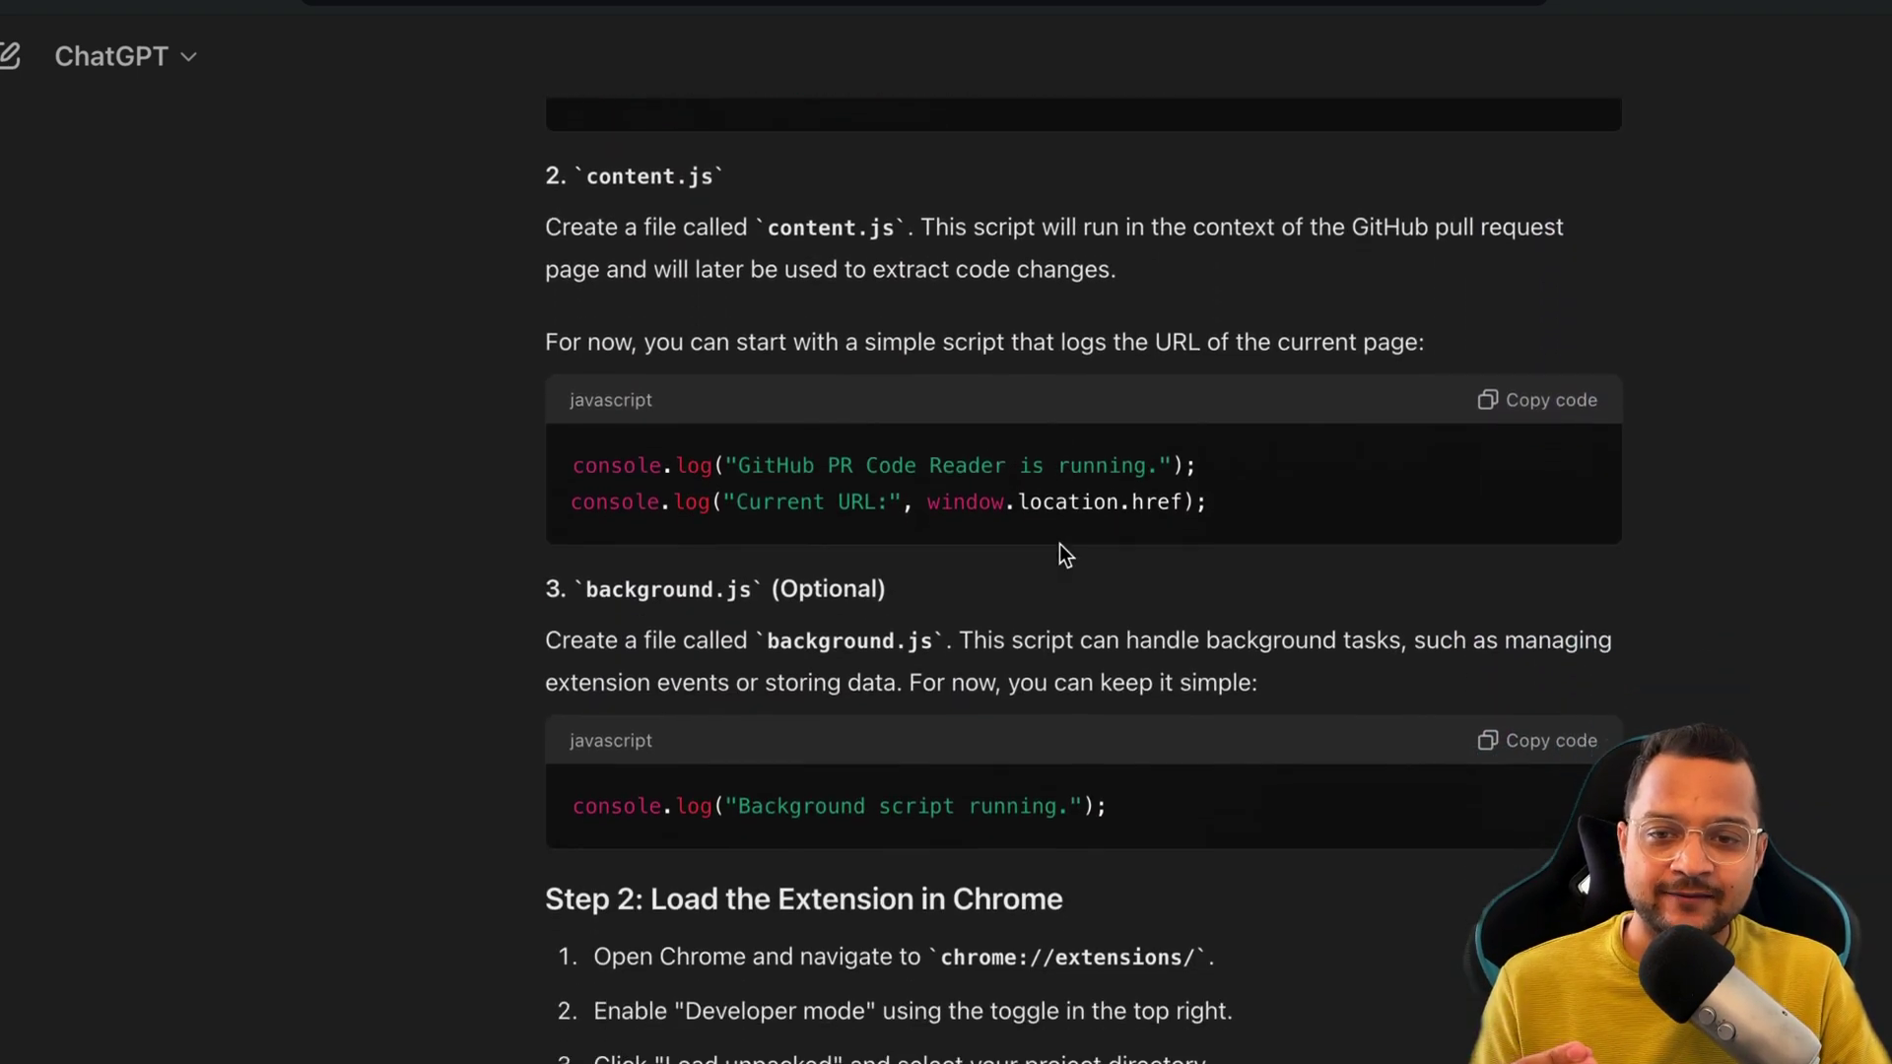
pyautogui.scroll(13, 1058, 544)
pyautogui.scroll(-13, 1042, 542)
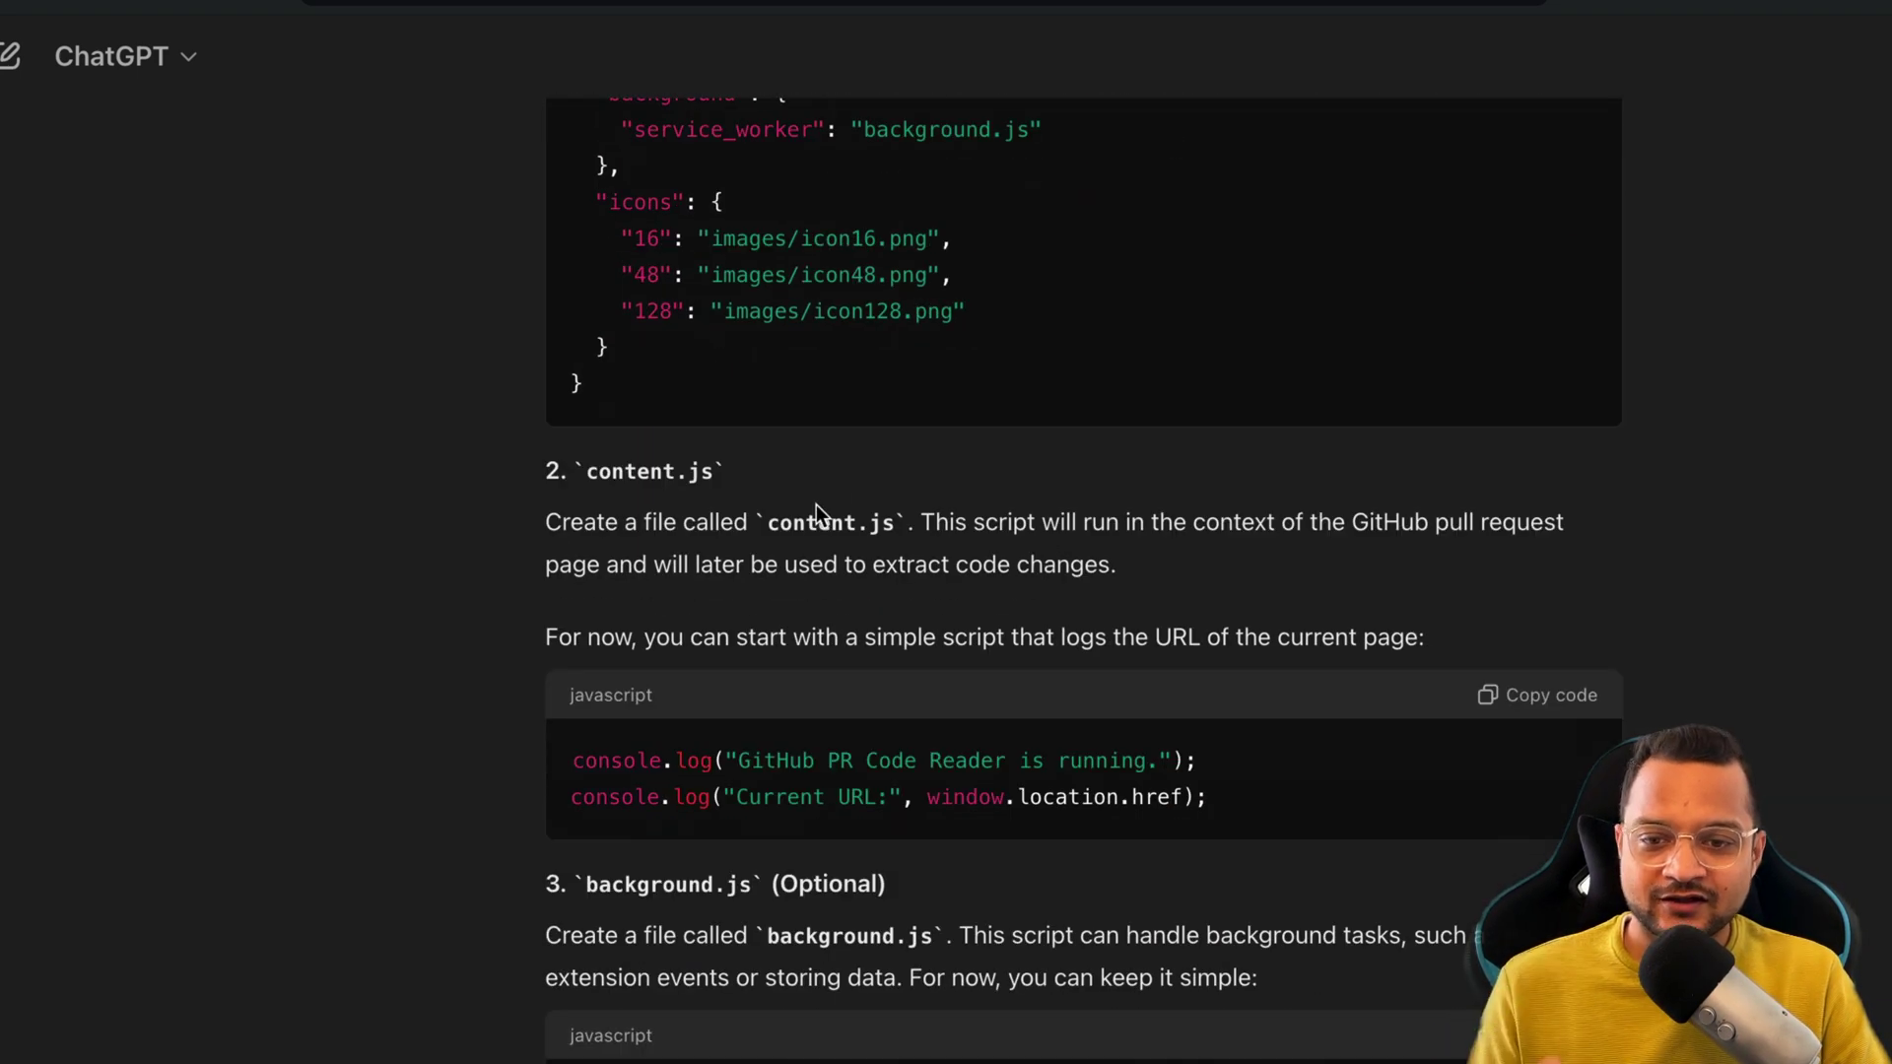
pyautogui.scroll(-6, 818, 507)
pyautogui.moveTo(1111, 515); pyautogui.dragTo(879, 515)
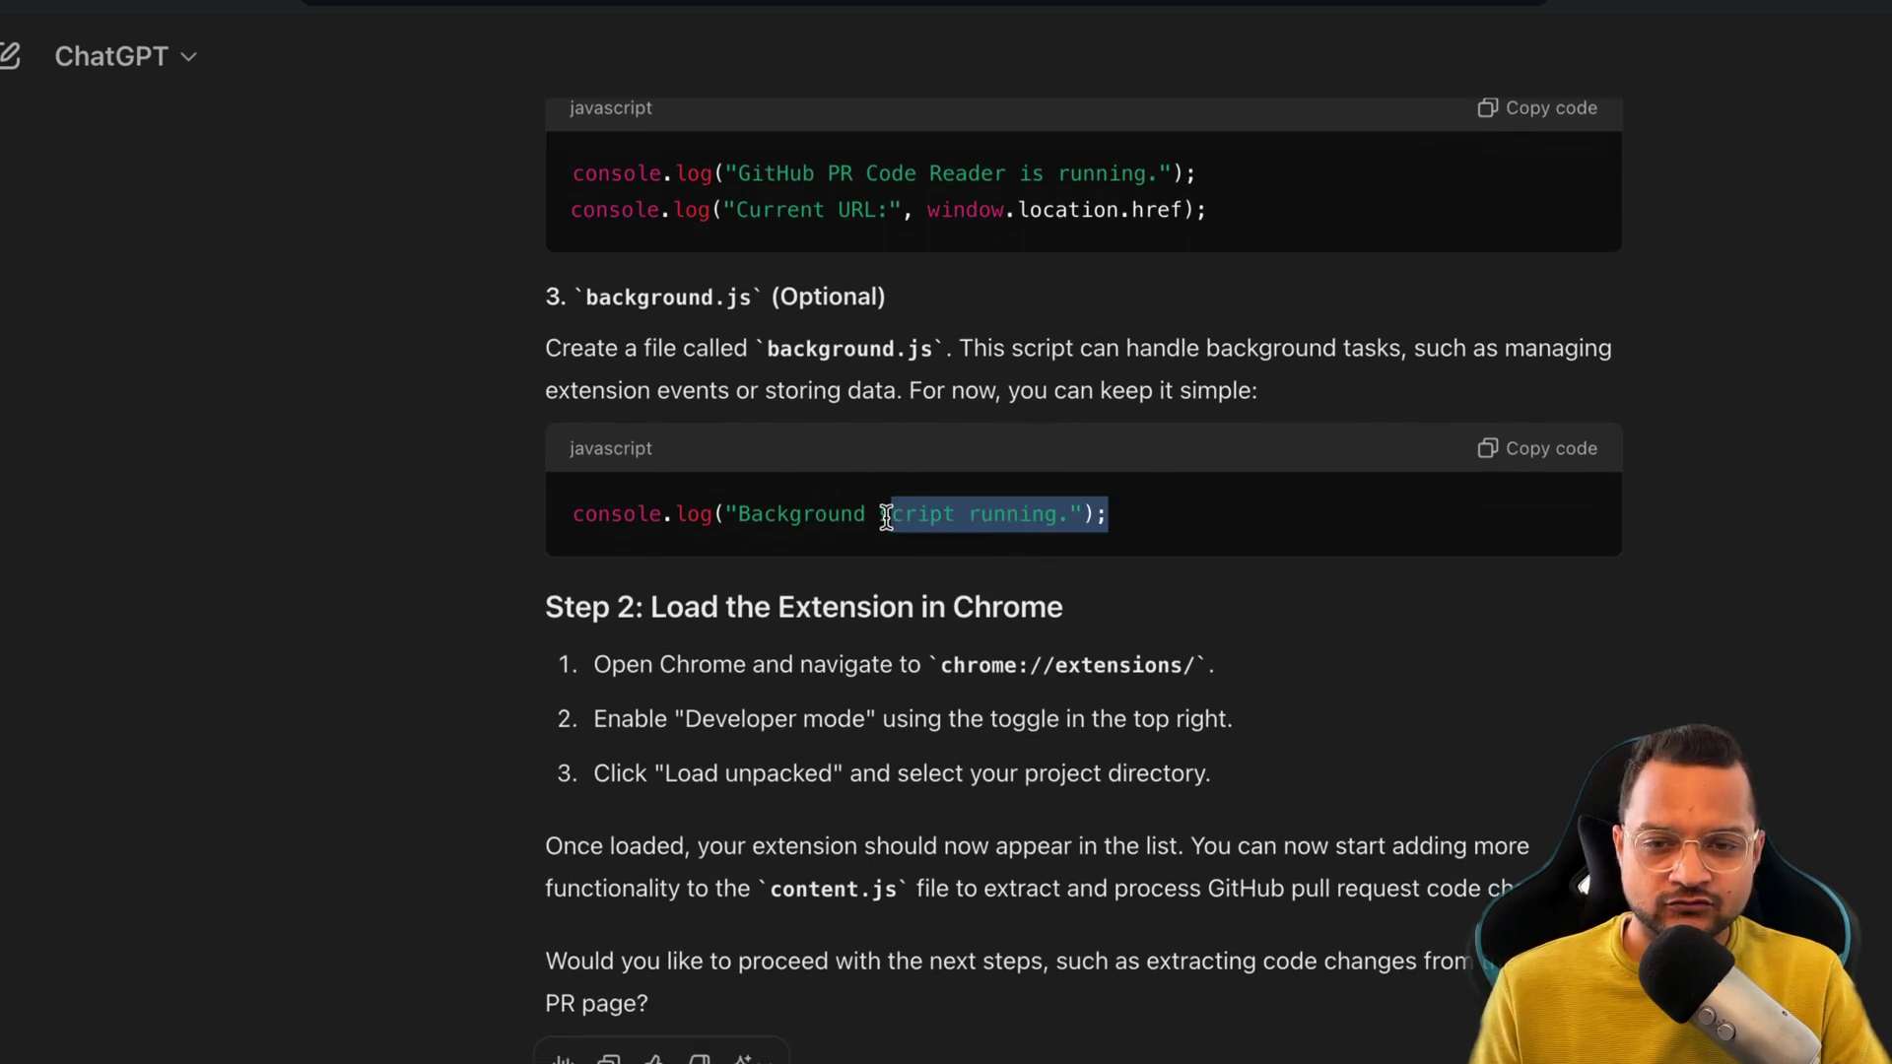
pyautogui.click(1138, 537)
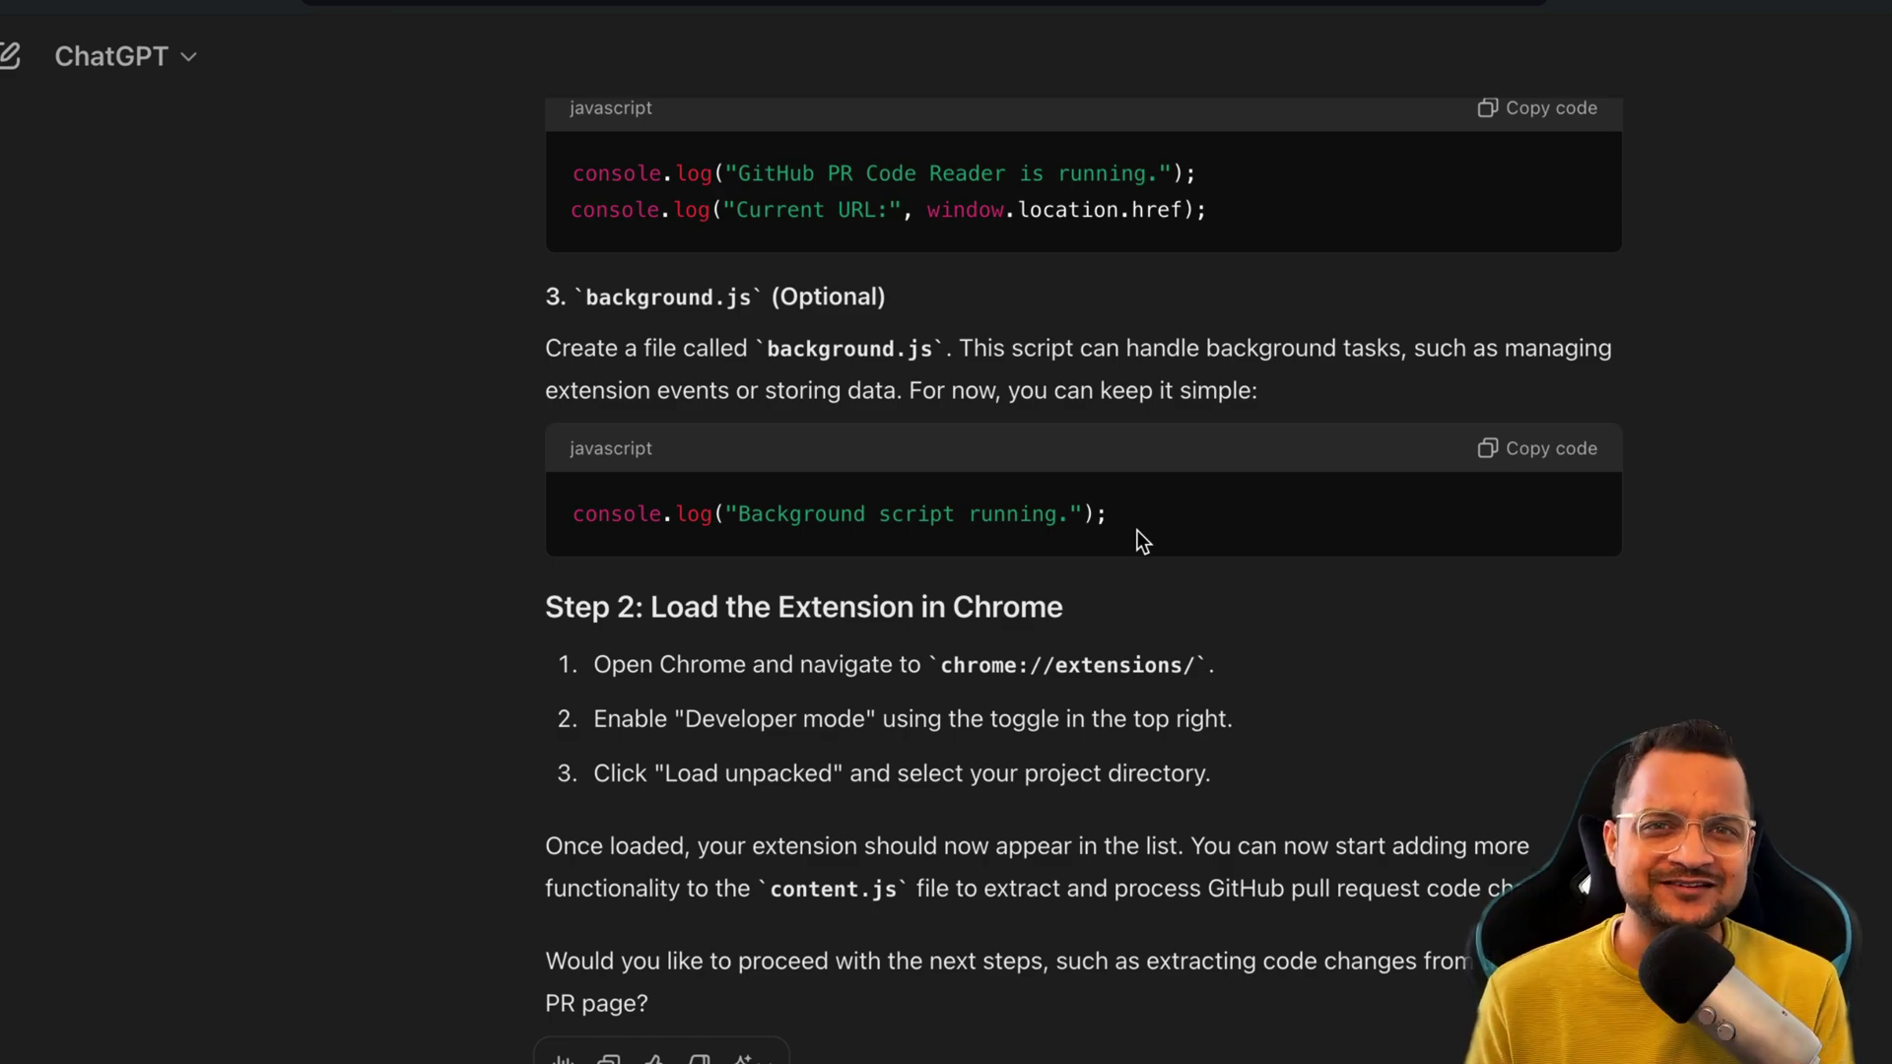
pyautogui.scroll(-10, 1137, 530)
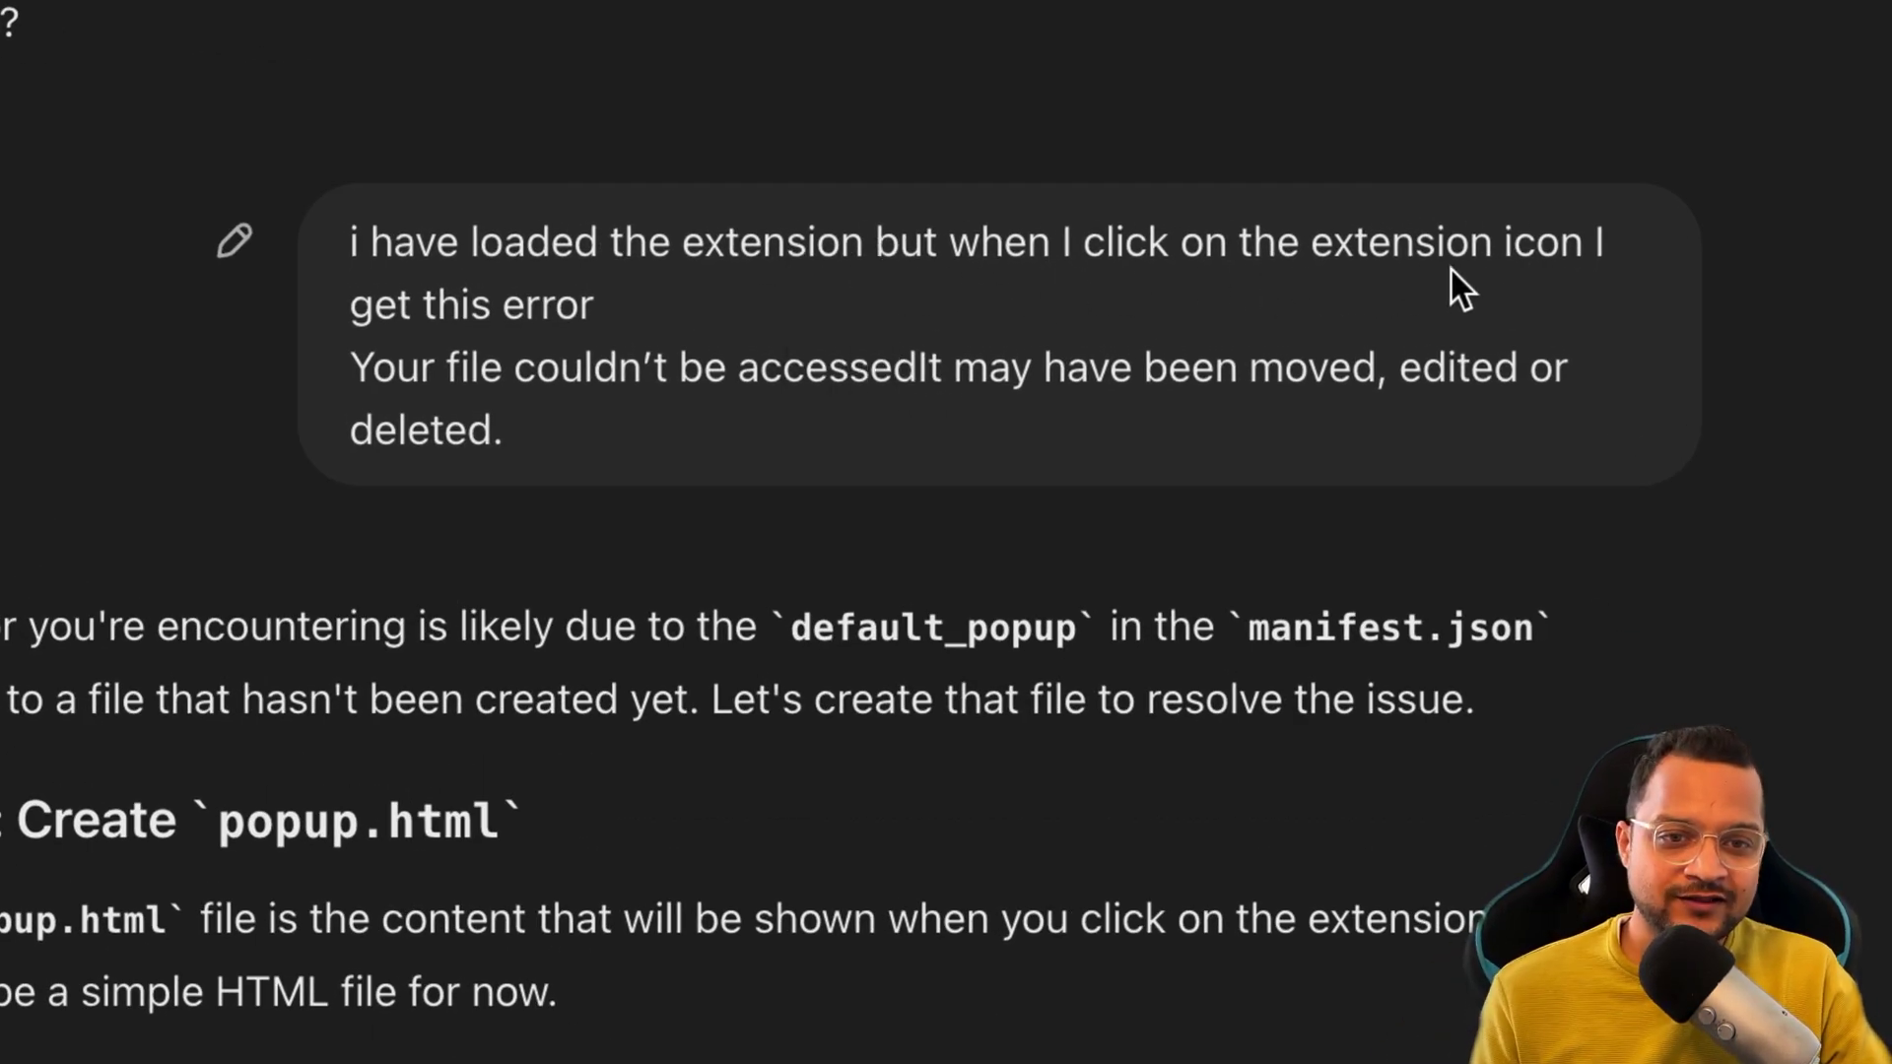
pyautogui.moveTo(350, 366); pyautogui.dragTo(581, 433)
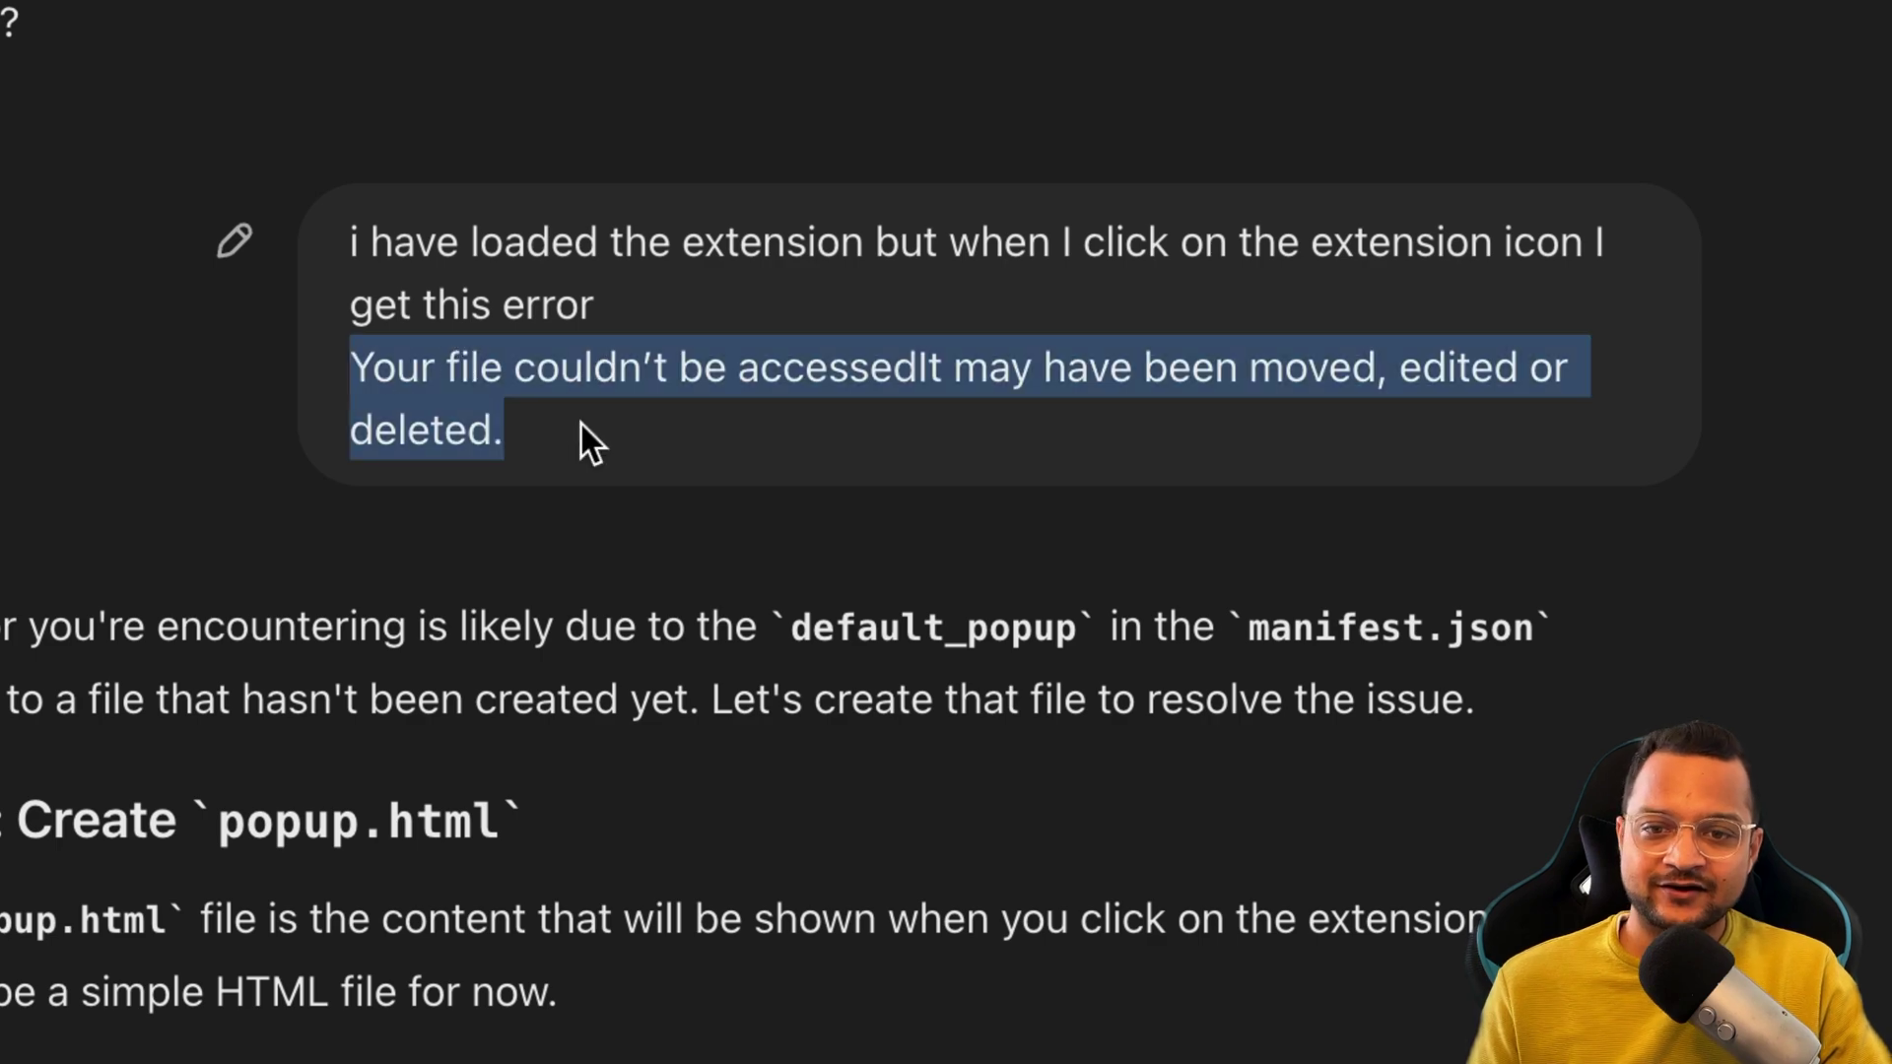
pyautogui.click(581, 423)
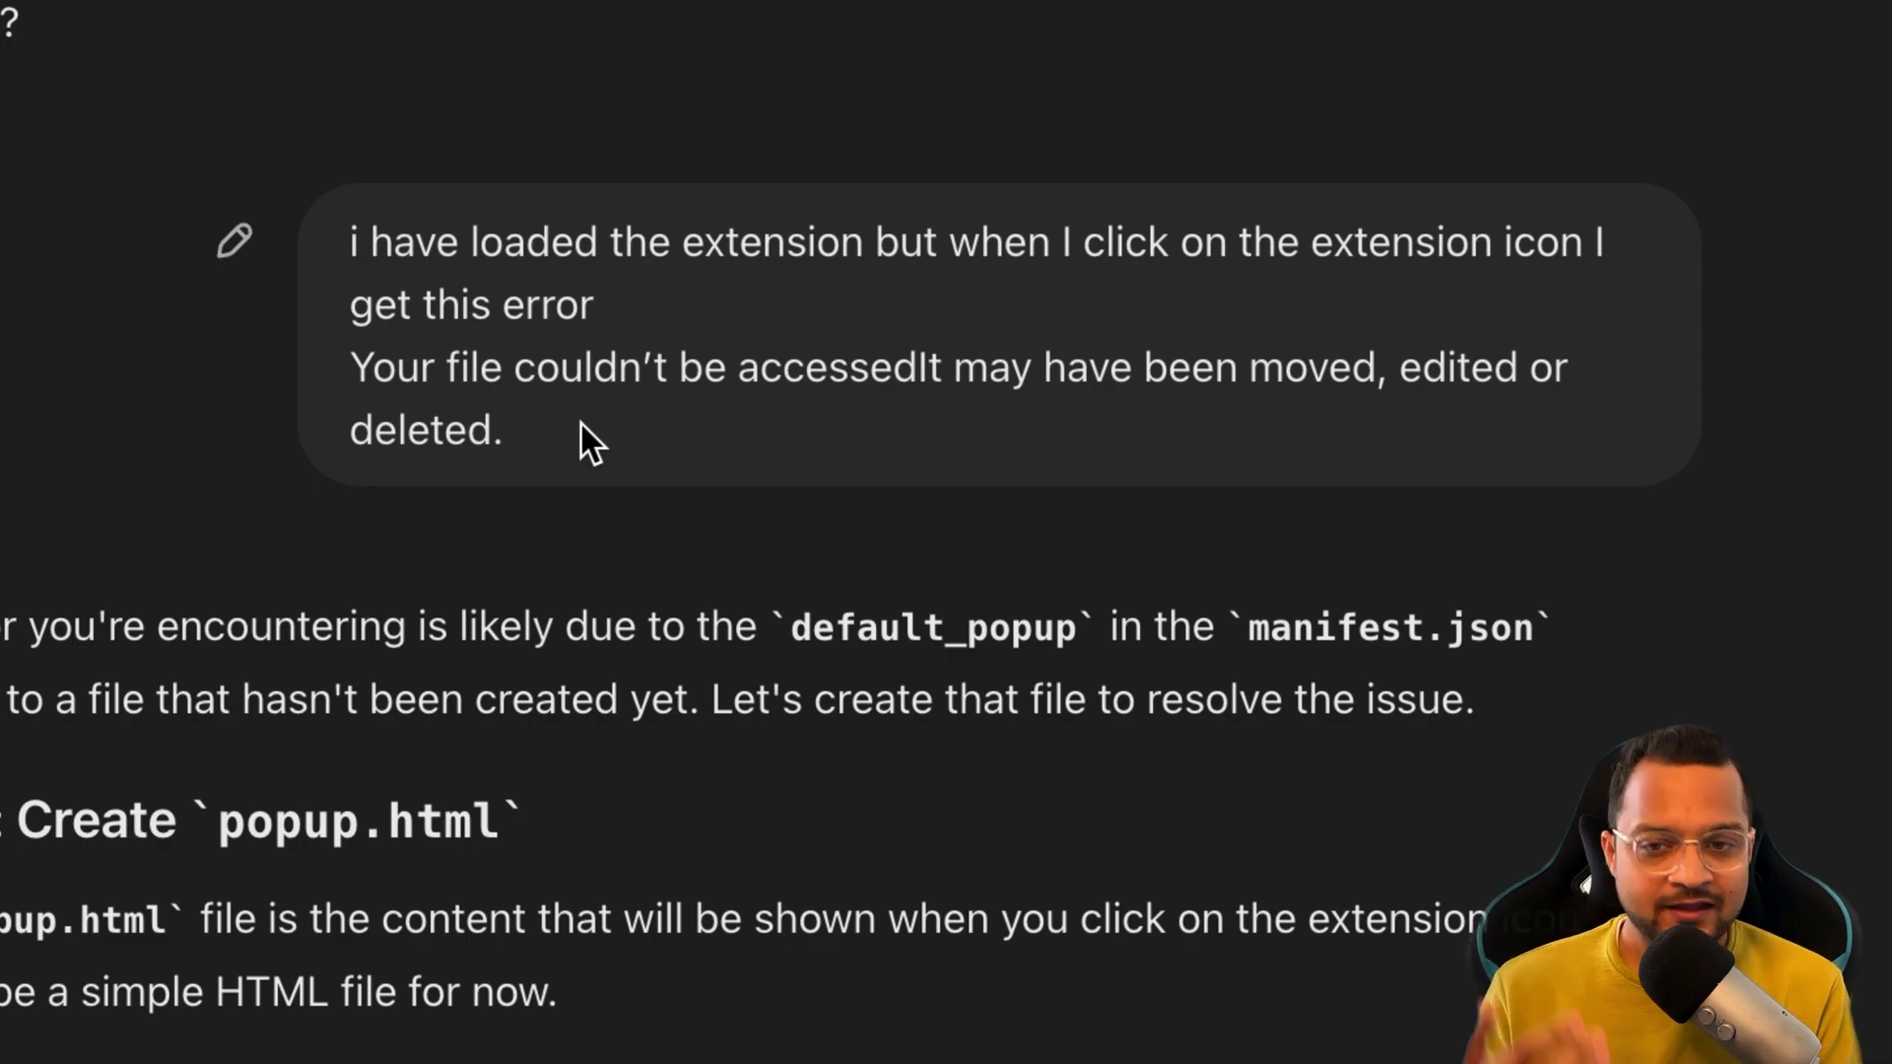
pyautogui.moveTo(502, 430); pyautogui.dragTo(352, 367)
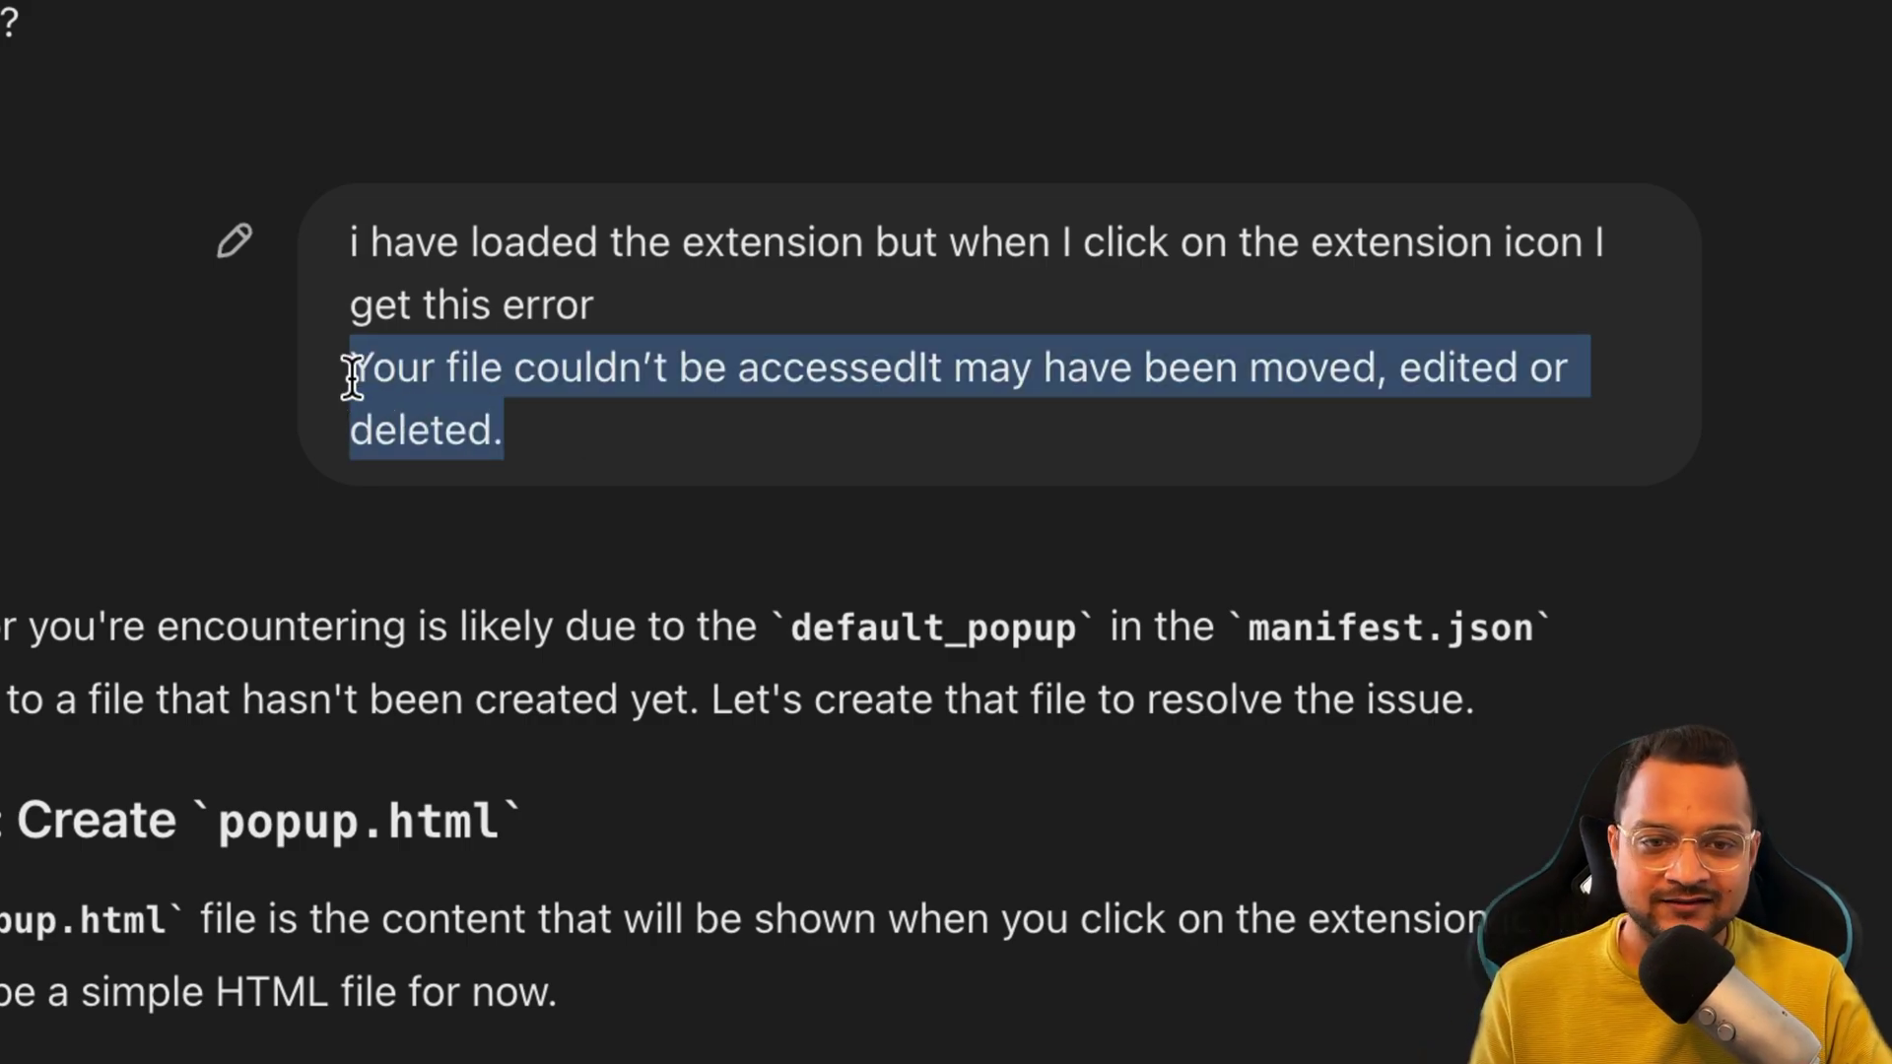
pyautogui.click(581, 410)
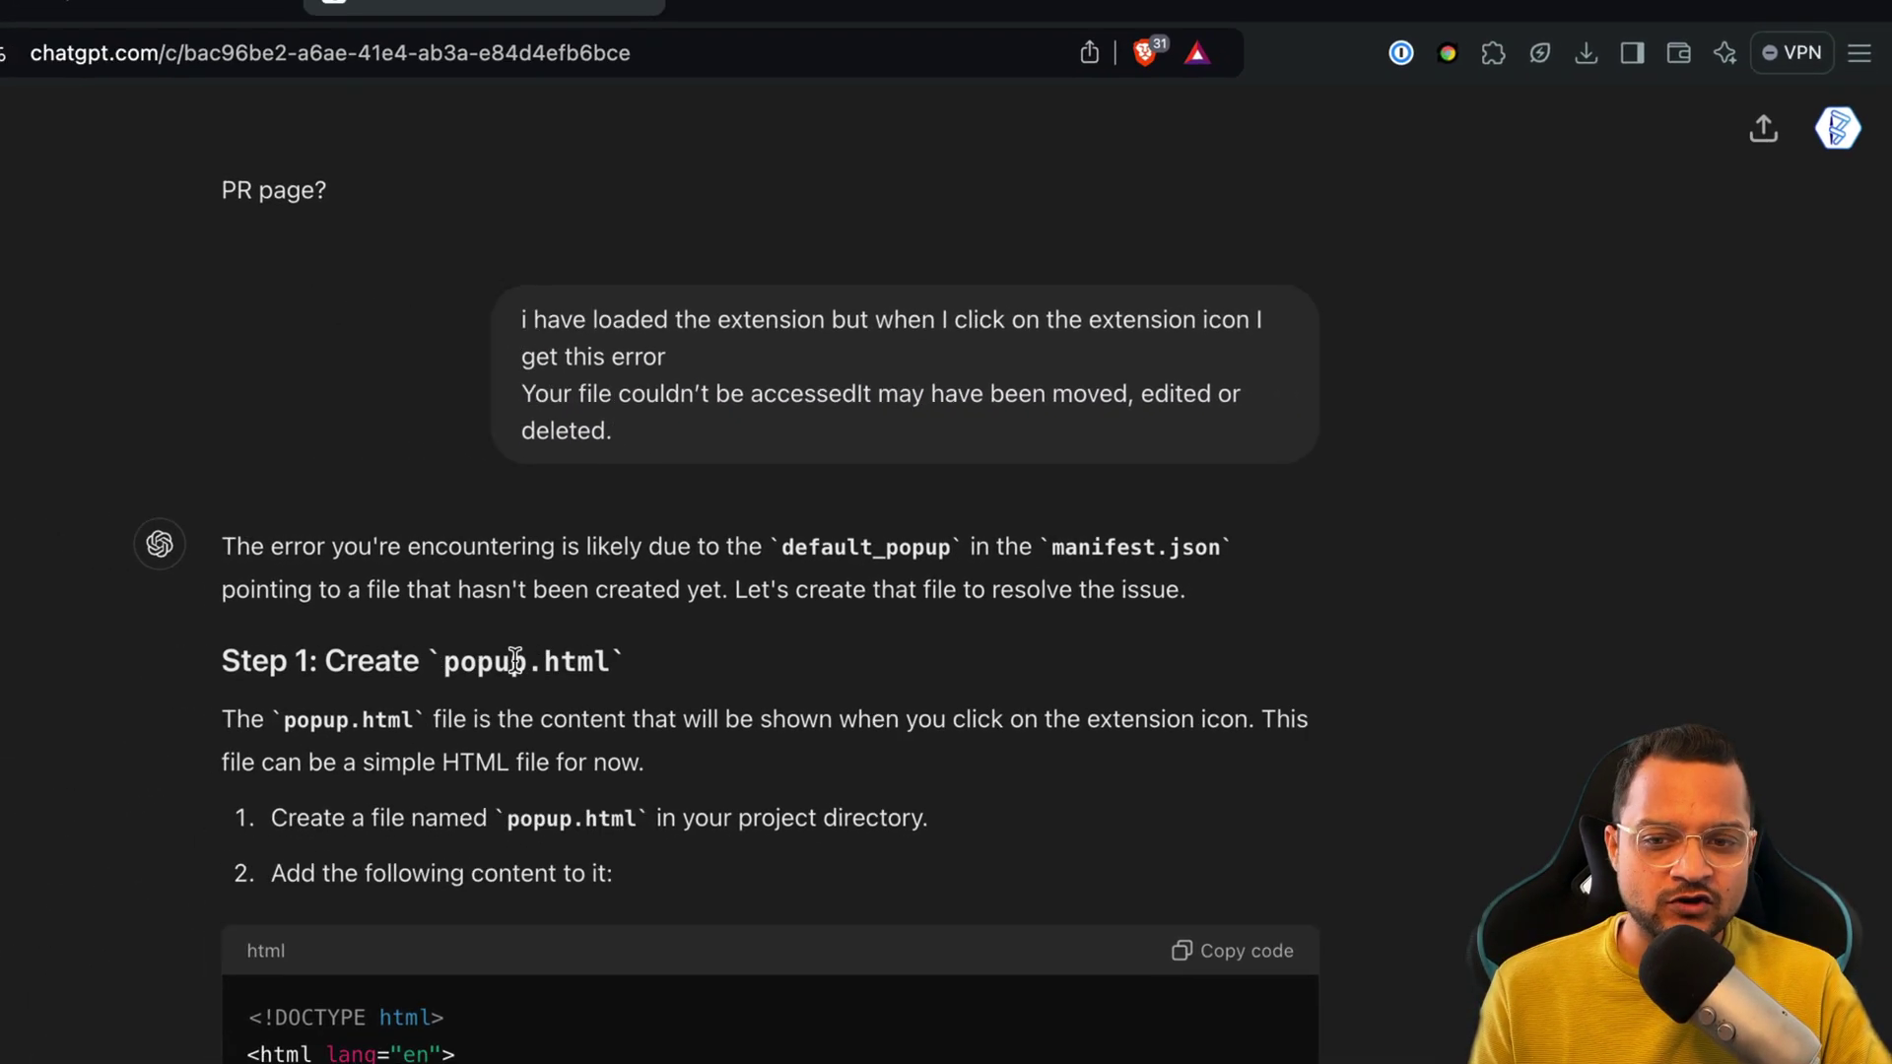
# Highlight the popup.html file name in Step 1 of the suggested fix.
pyautogui.moveTo(458, 662); pyautogui.dragTo(672, 659)
pyautogui.click(576, 682)
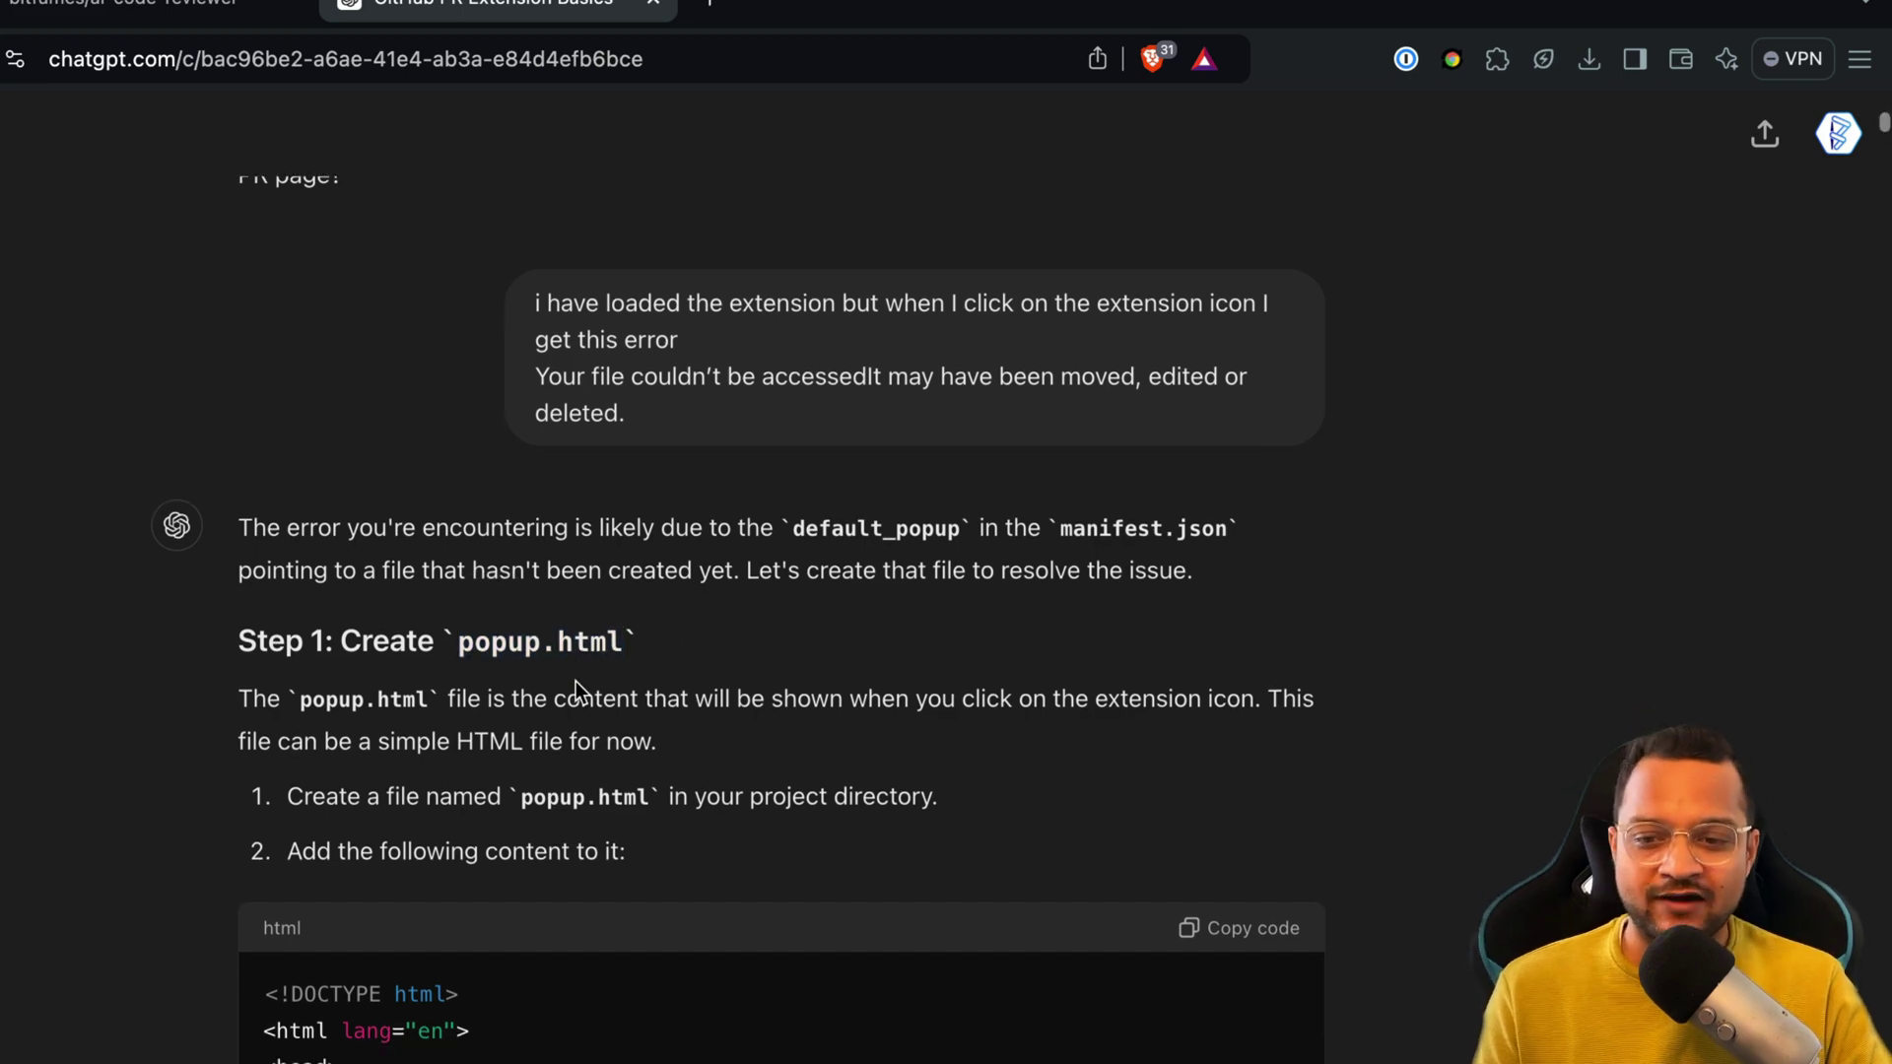
pyautogui.scroll(-6, 575, 682)
pyautogui.scroll(5, 581, 680)
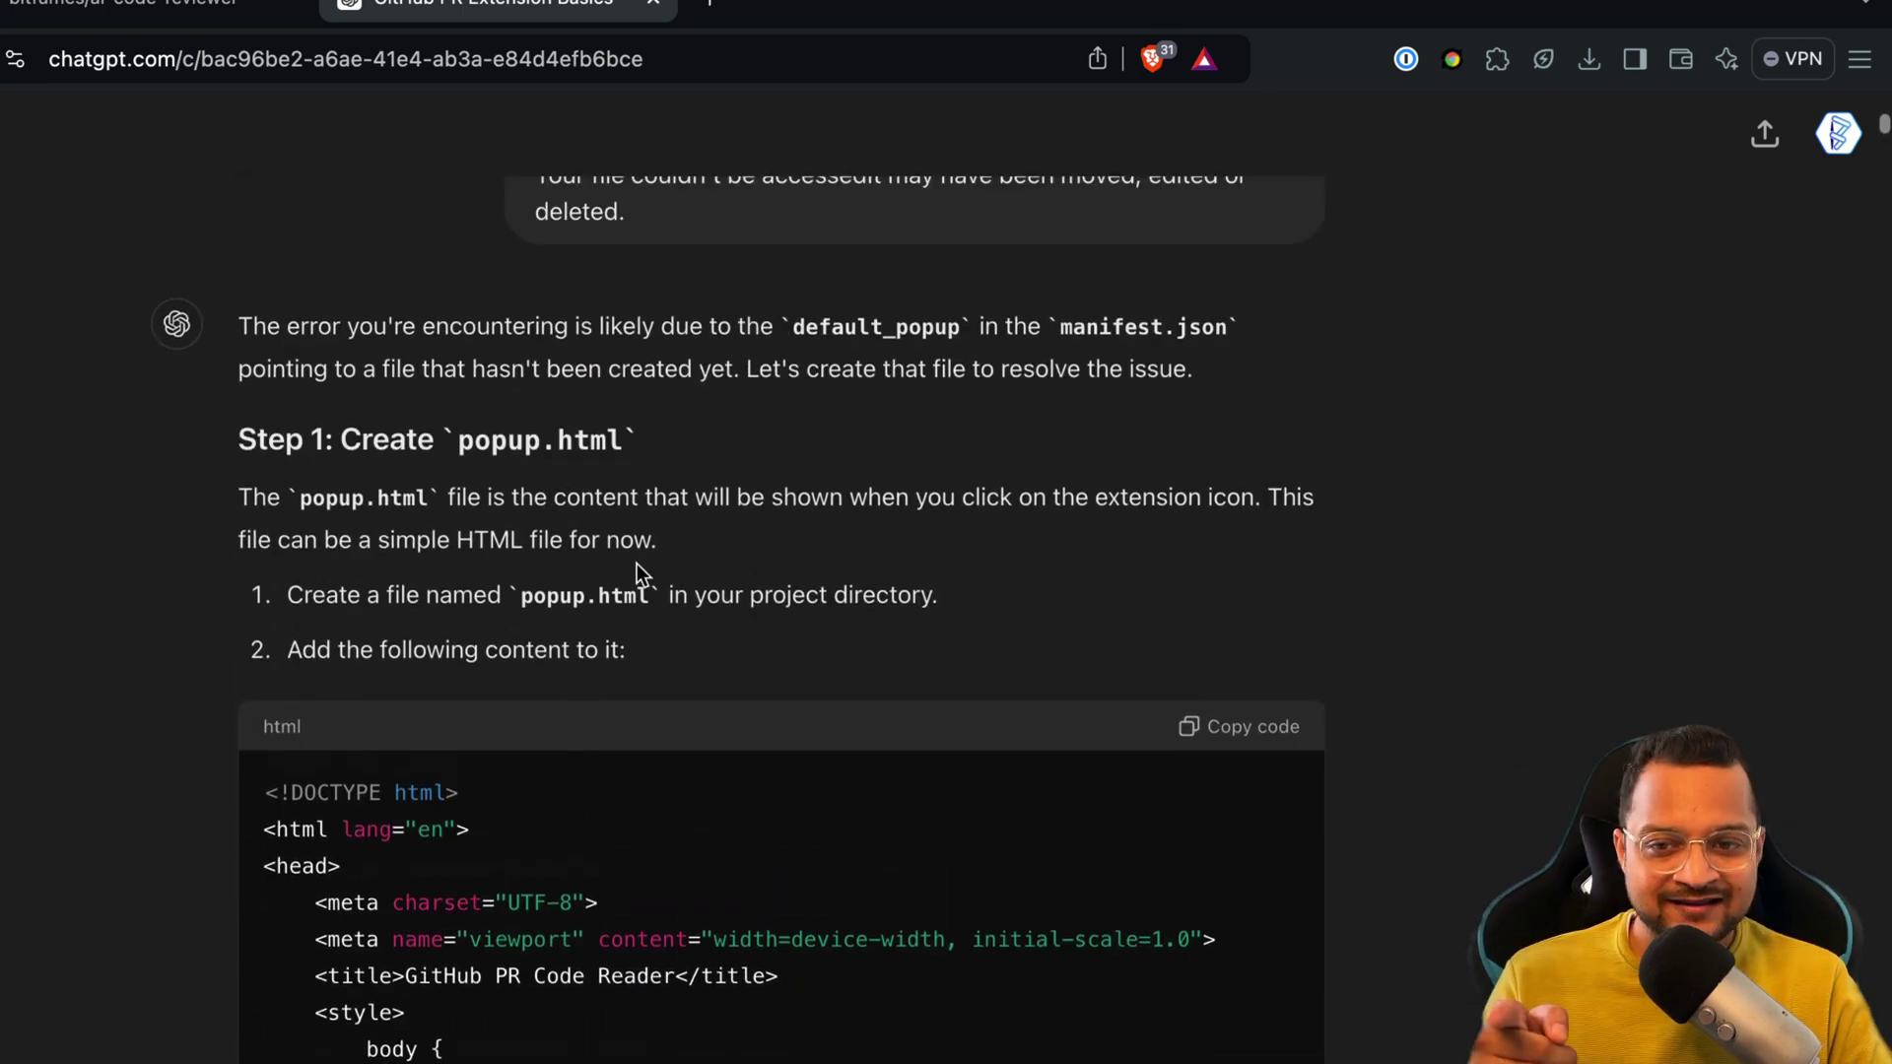
pyautogui.moveTo(653, 446); pyautogui.dragTo(445, 445)
pyautogui.click(702, 458)
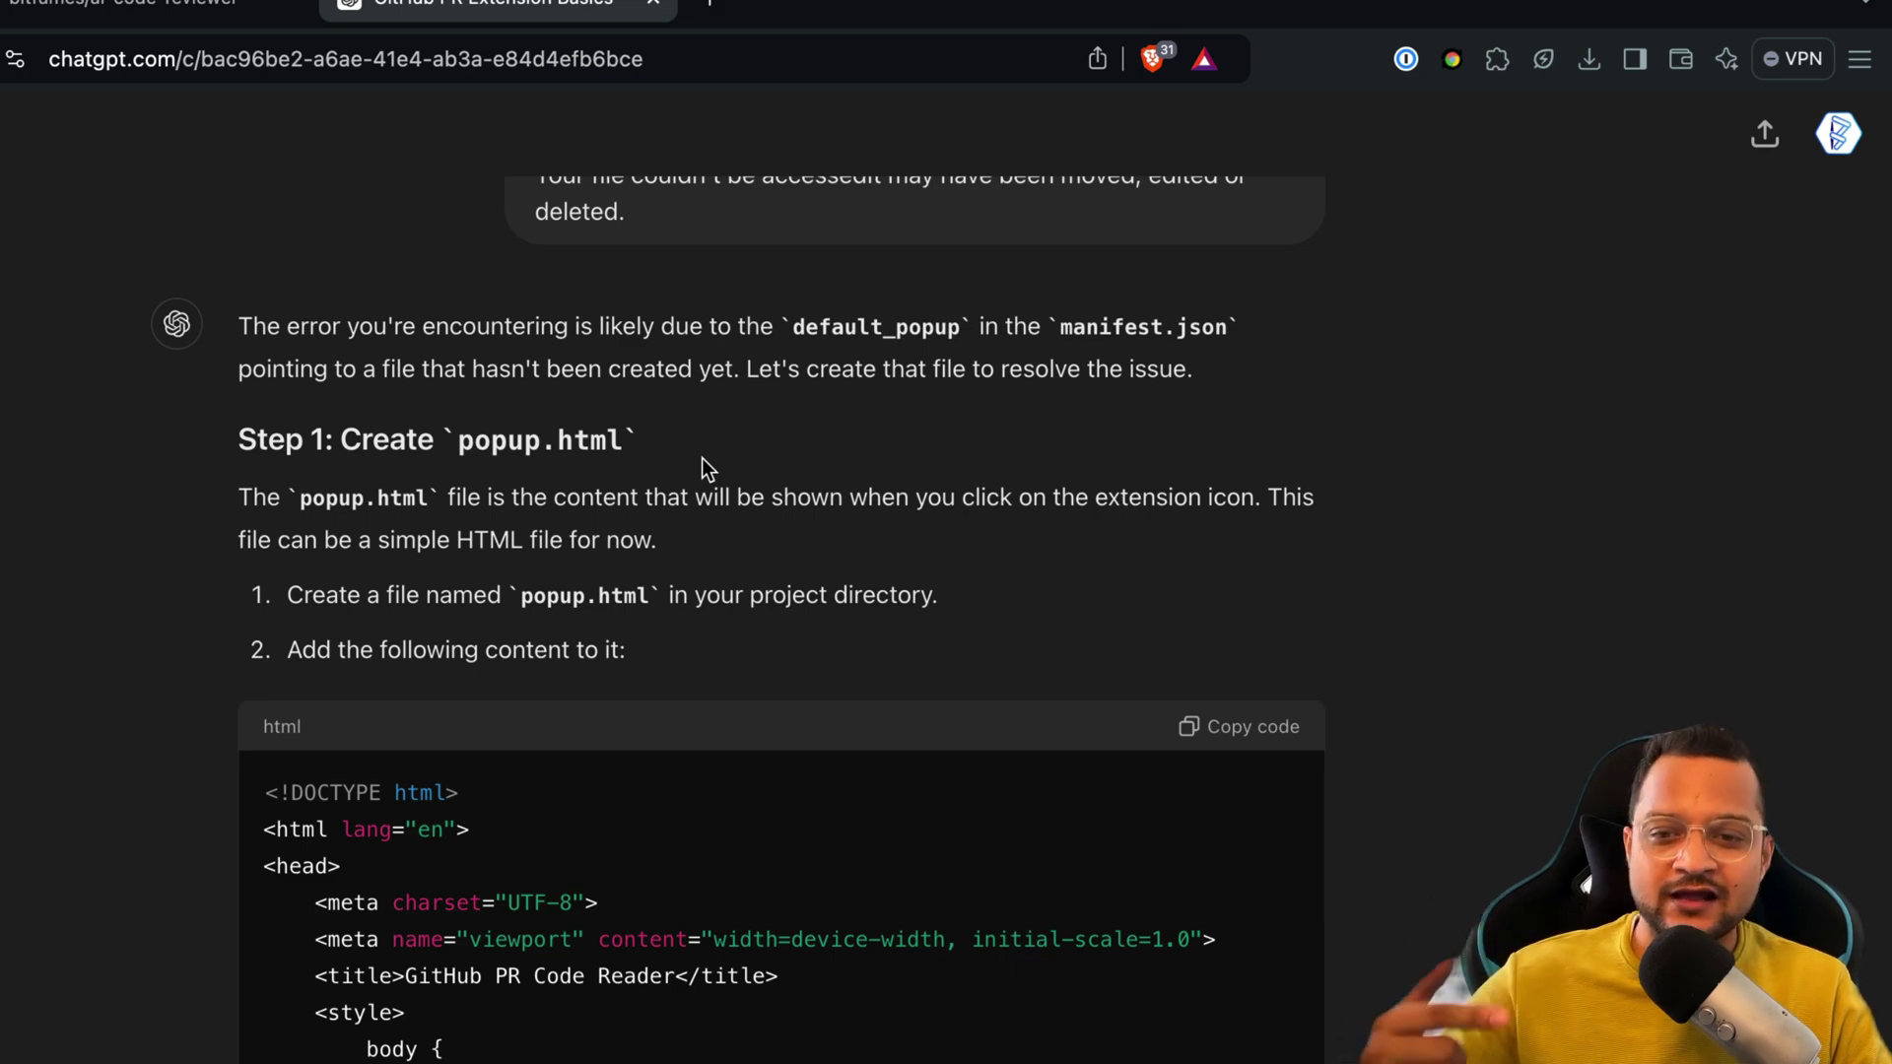
# Scroll past the HTML code to Step 2 and select manifest.json in its heading.
pyautogui.scroll(-3, 704, 458)
pyautogui.scroll(3, 690, 463)
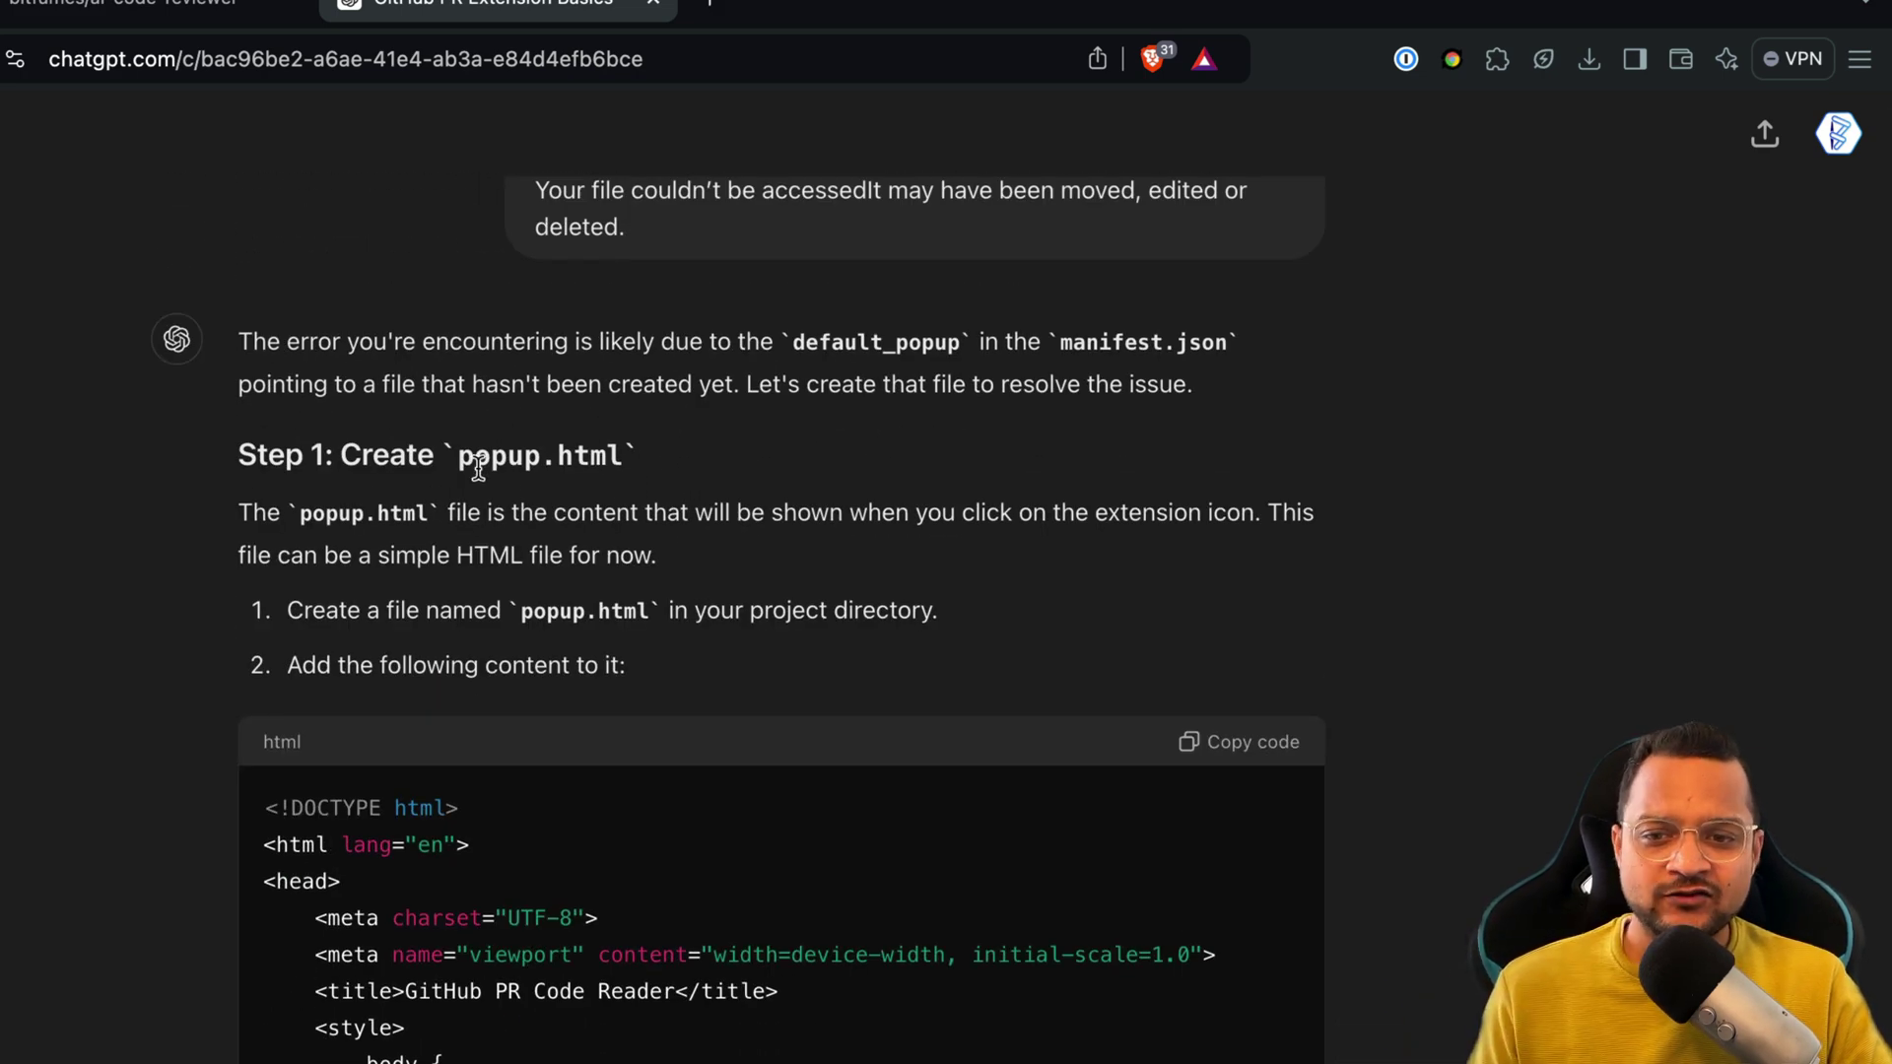
pyautogui.scroll(-4, 514, 471)
pyautogui.scroll(-10, 600, 532)
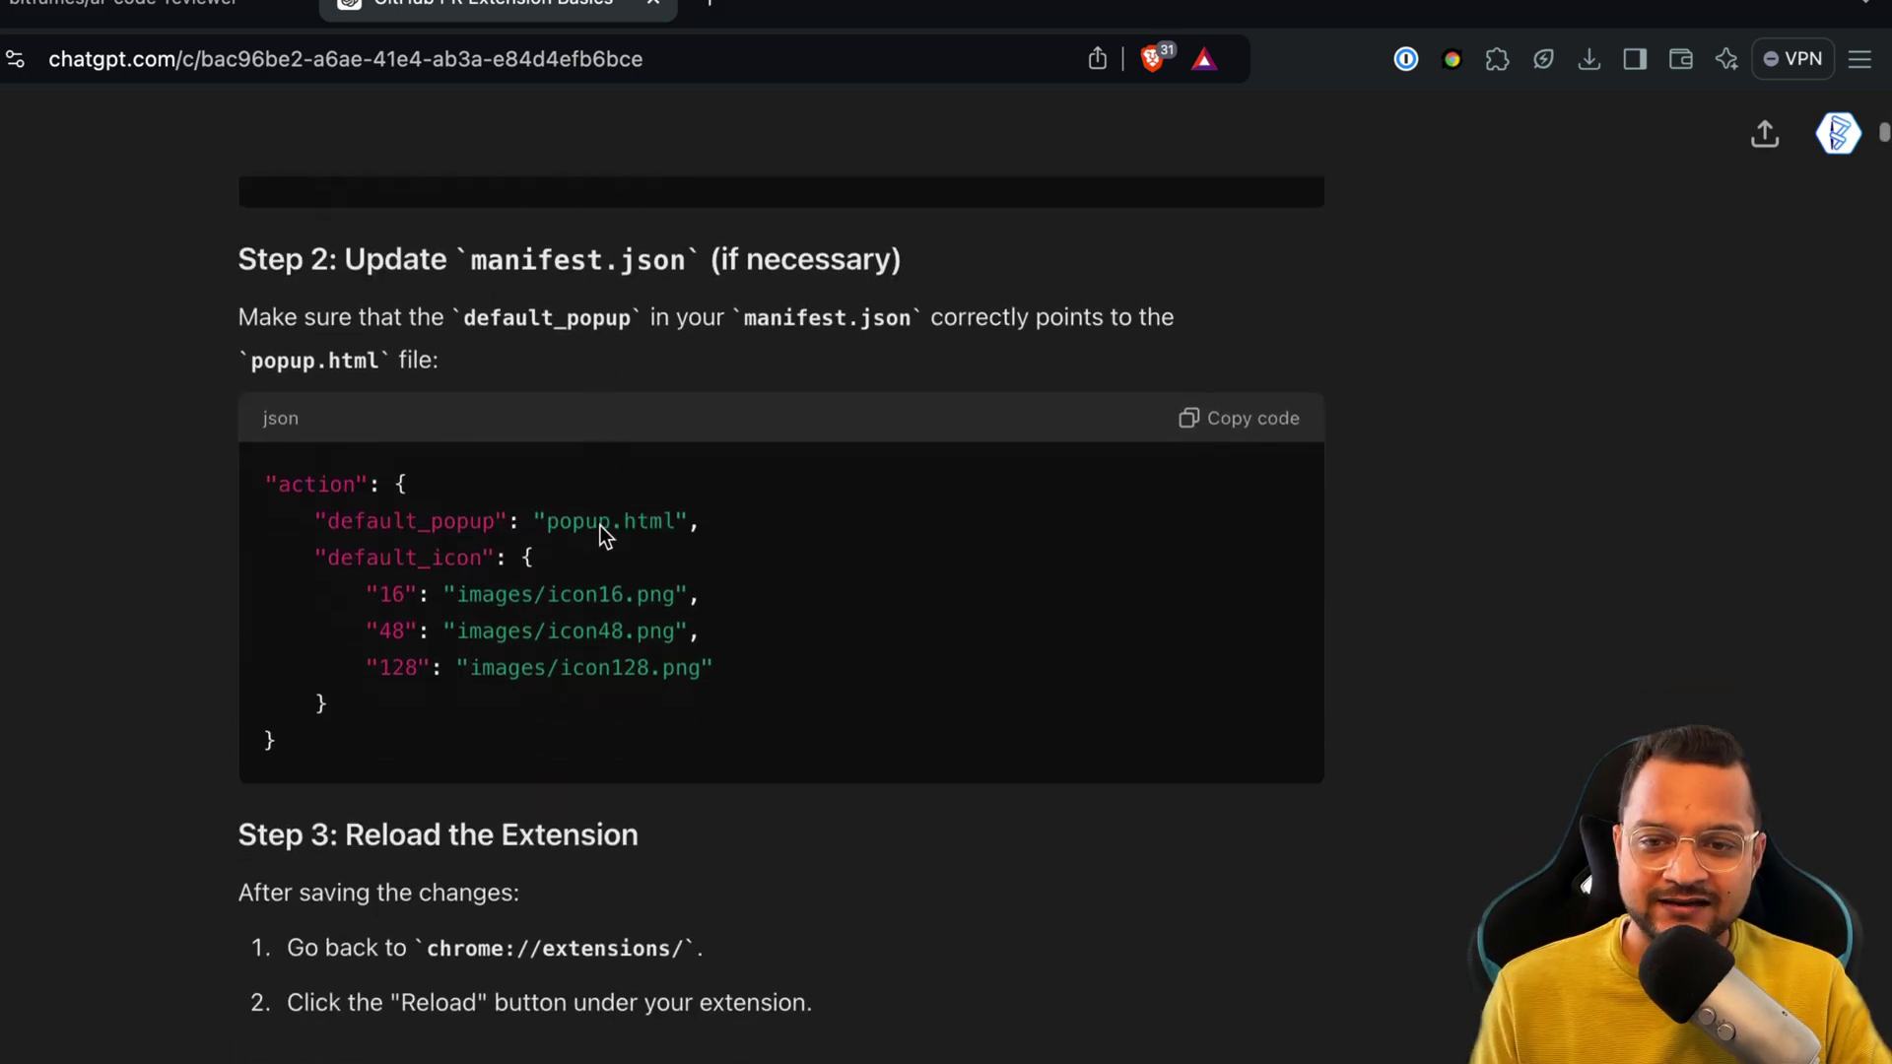
pyautogui.doubleClick(541, 223)
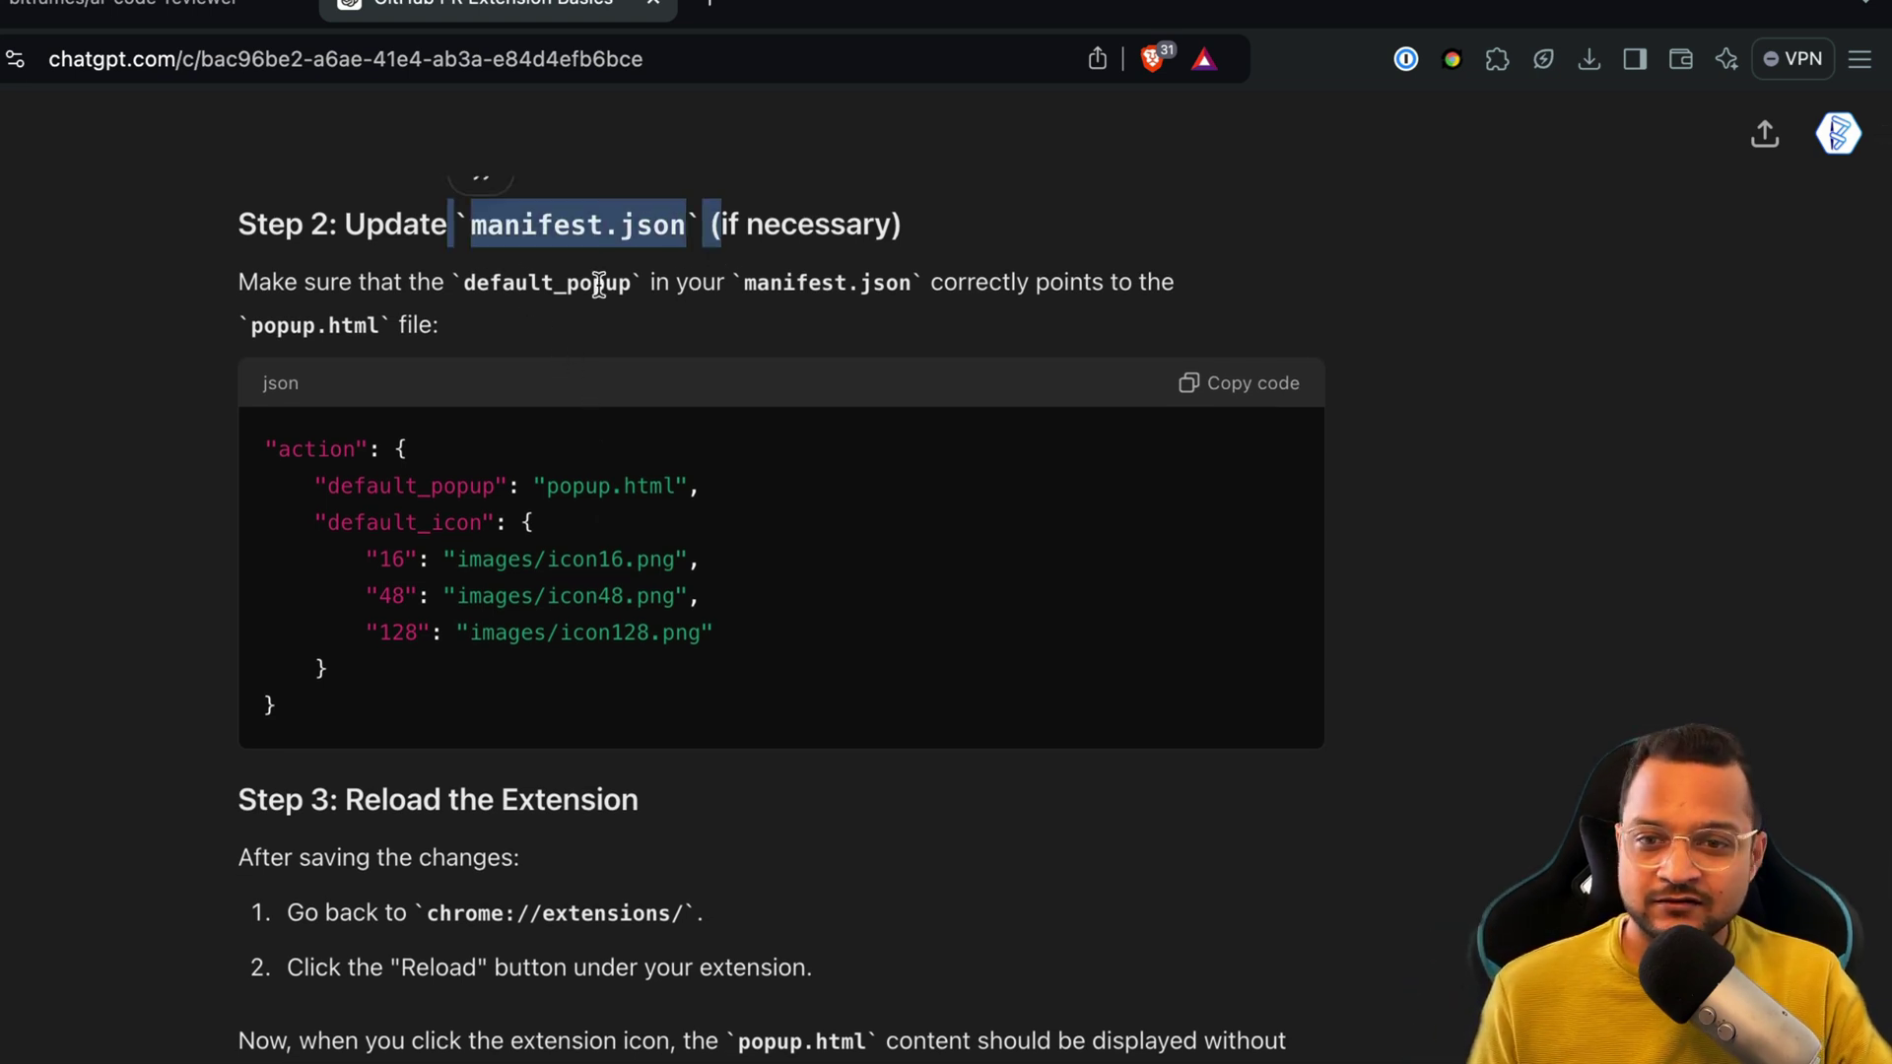
pyautogui.click(598, 286)
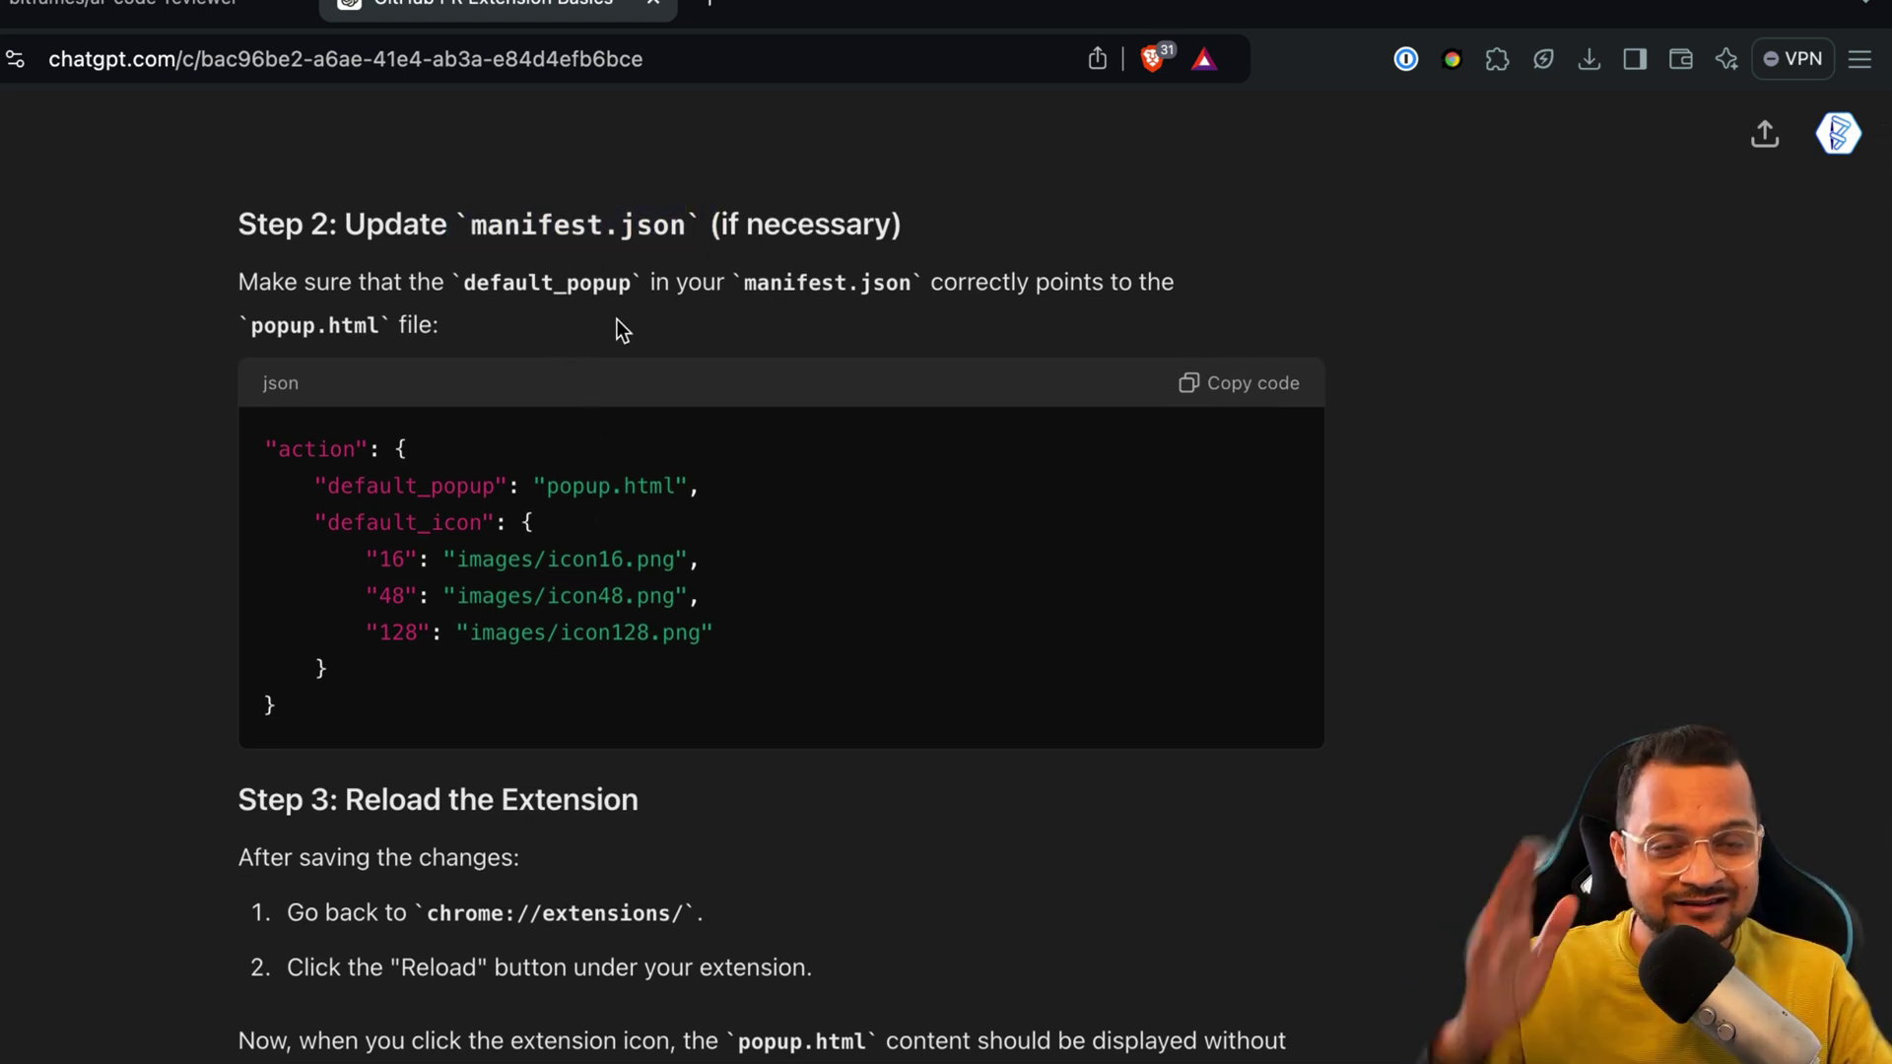
# Select the follow-up's lines on the active extension, reading changed files, and the PR files URL format.
pyautogui.scroll(-5, 618, 331)
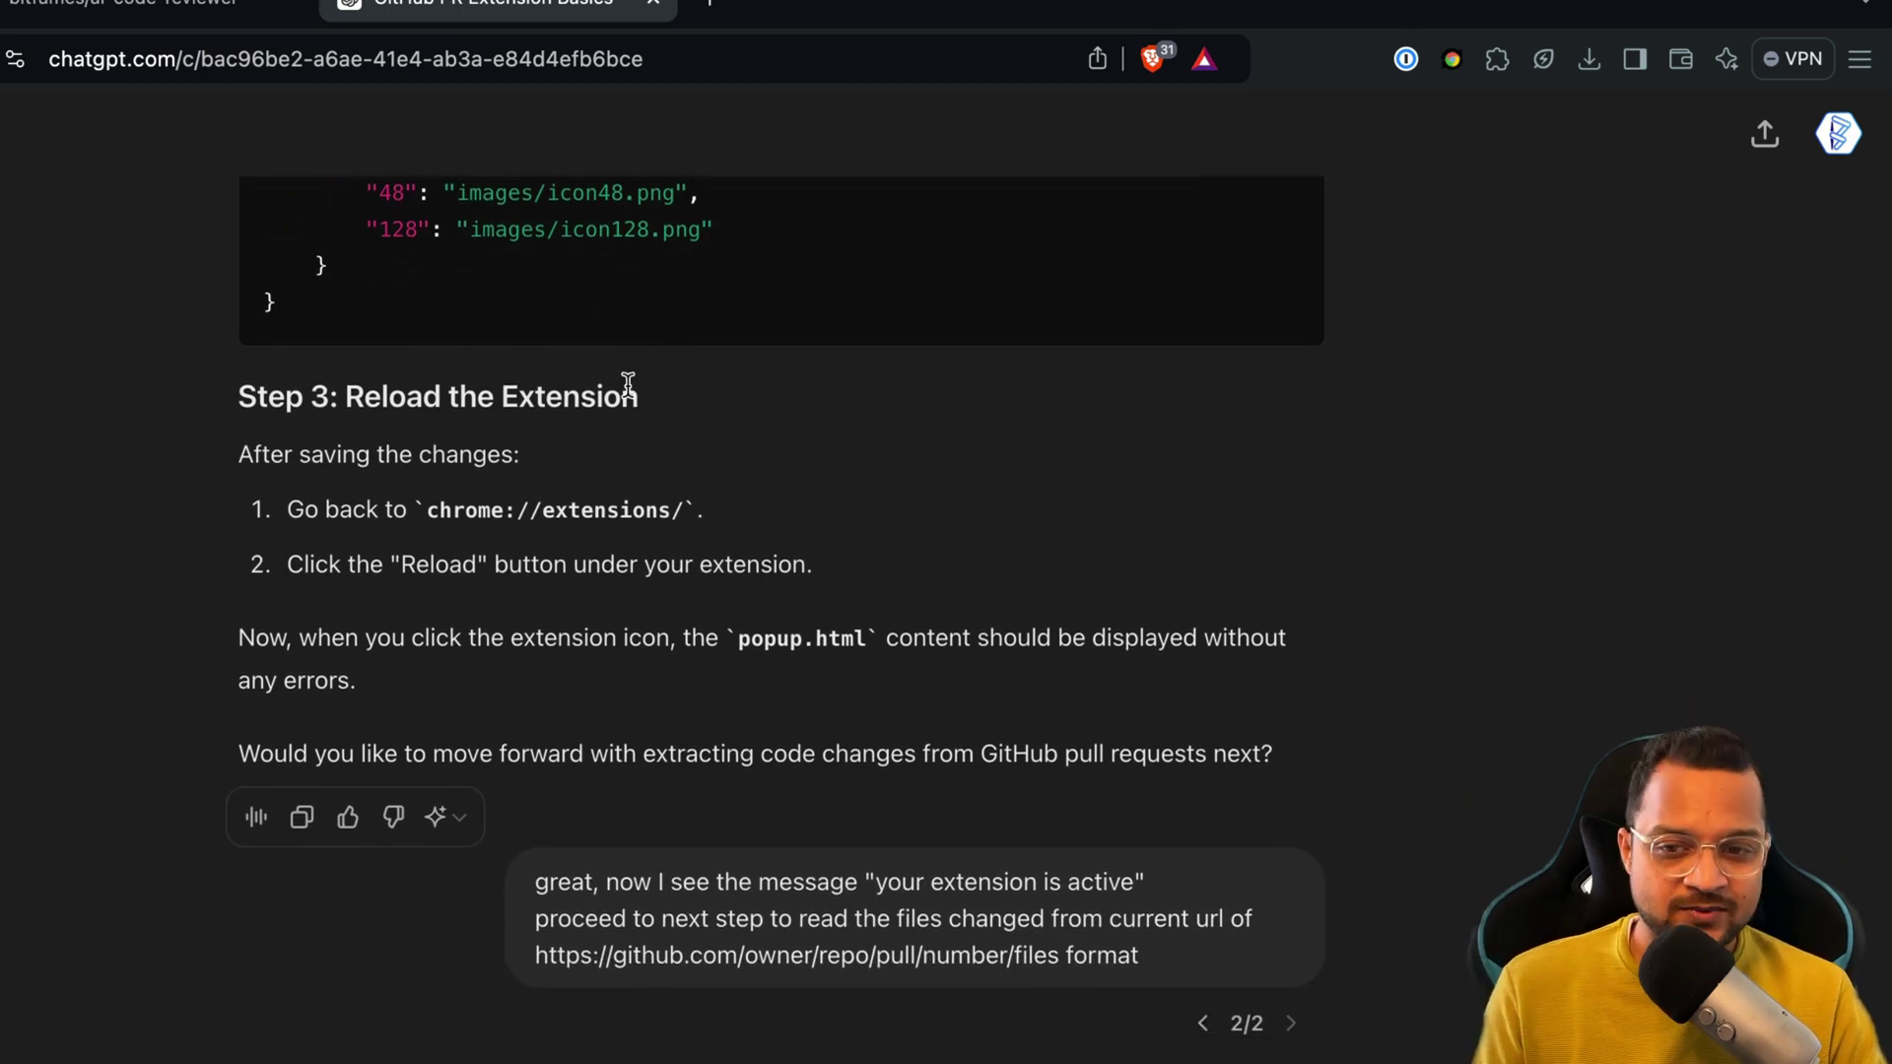
pyautogui.scroll(2, 1127, 710)
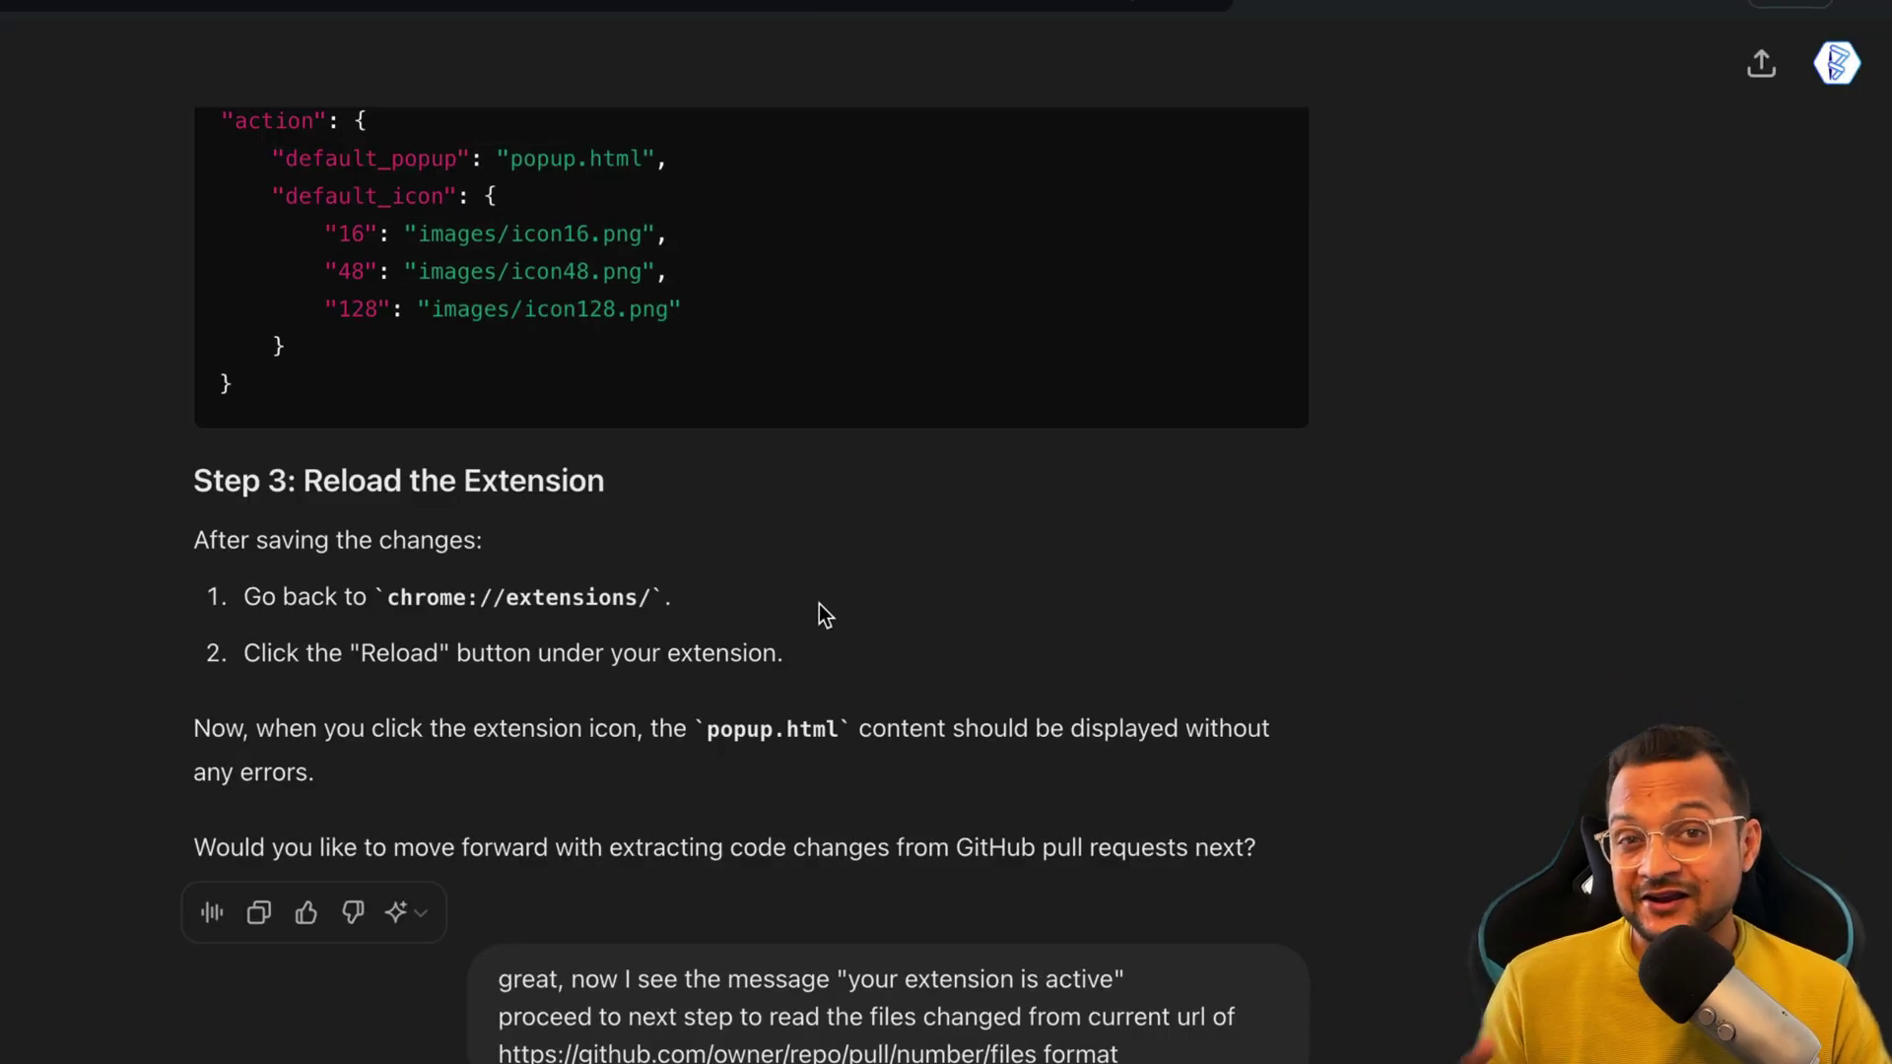
pyautogui.scroll(-3, 802, 618)
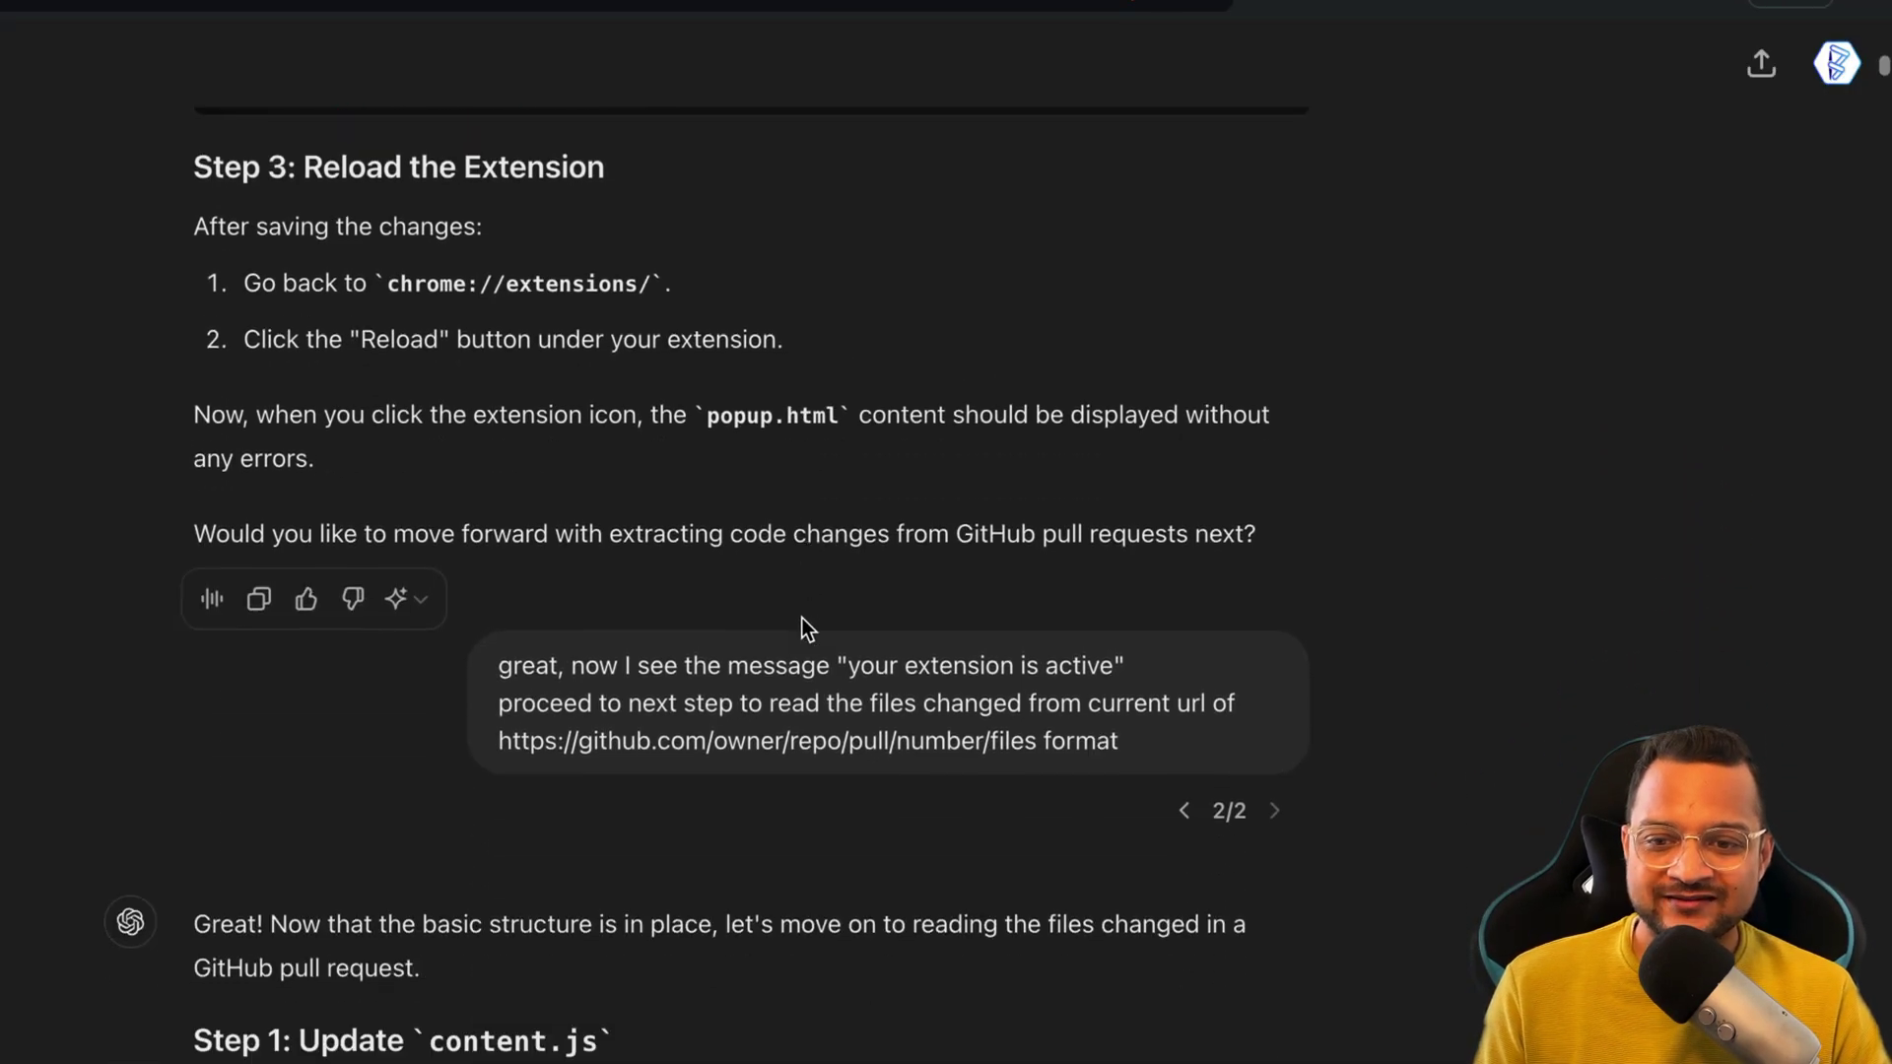
pyautogui.scroll(1, 802, 618)
pyautogui.scroll(-2, 782, 615)
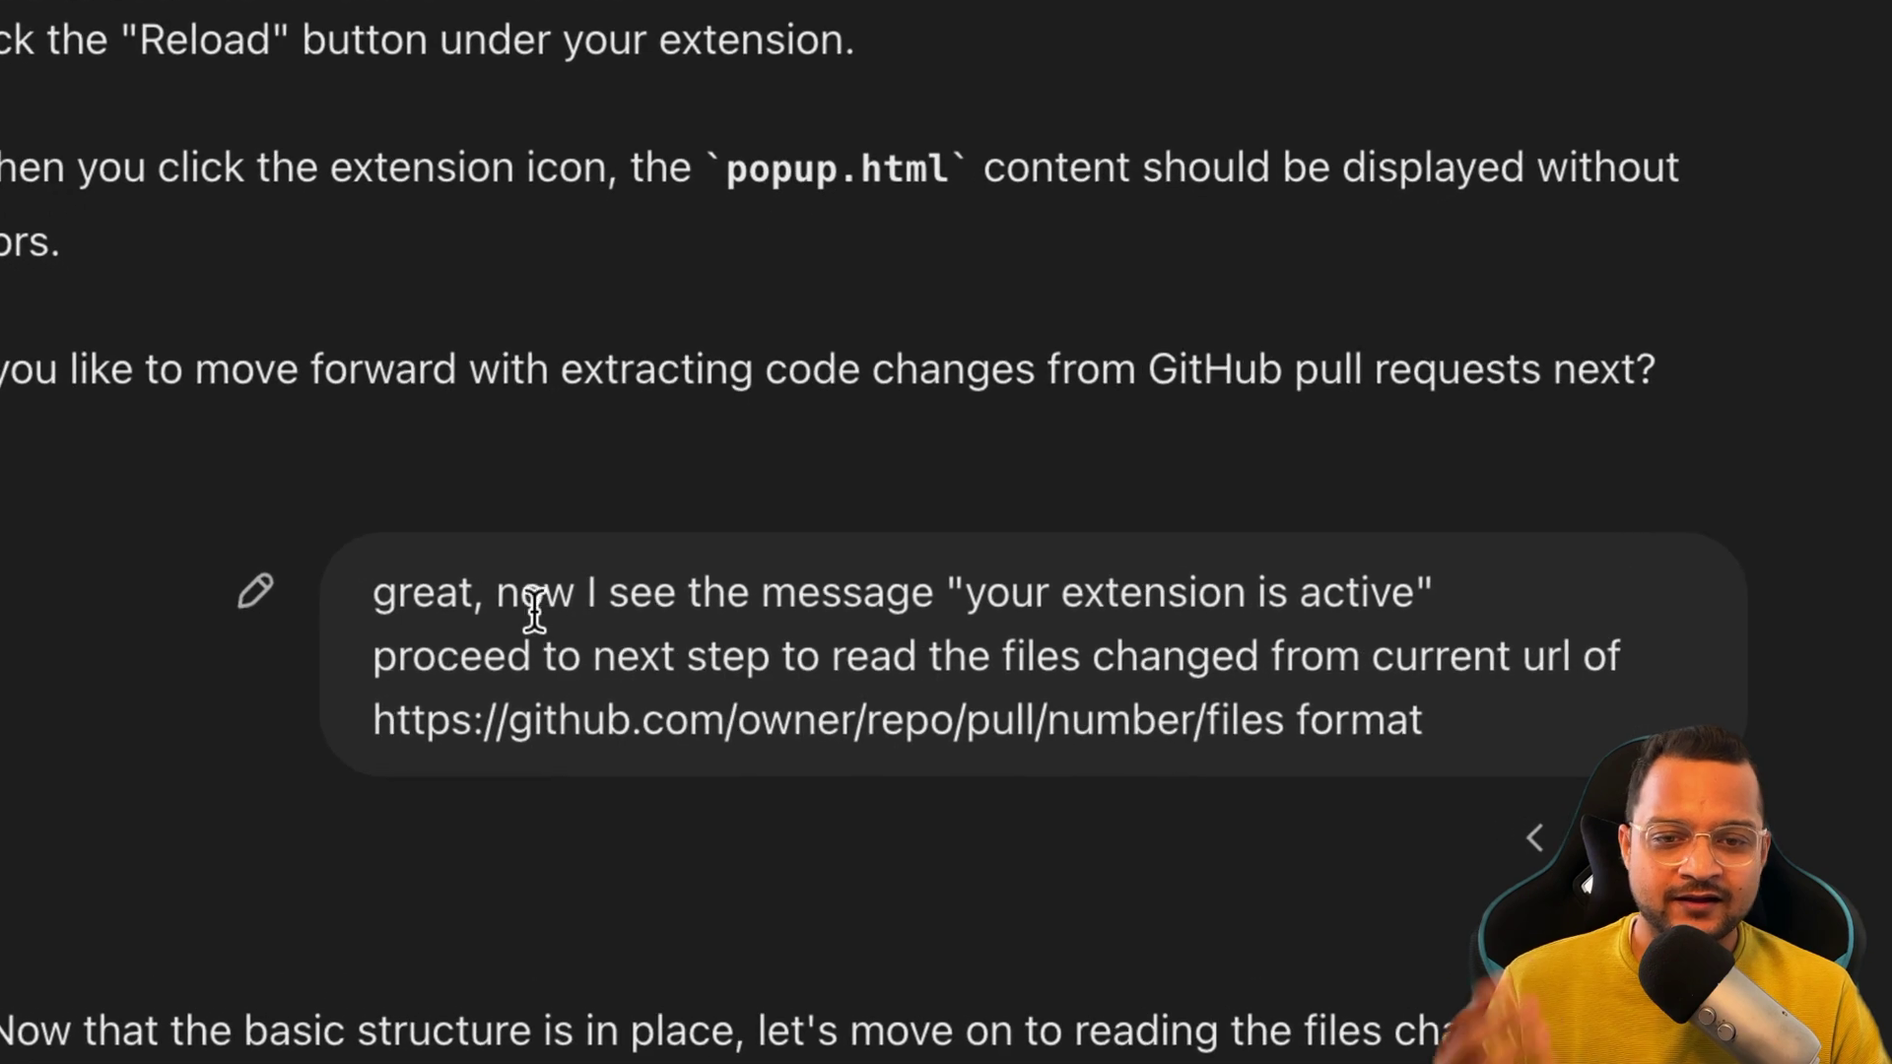
pyautogui.moveTo(572, 628); pyautogui.dragTo(1126, 603)
pyautogui.moveTo(1380, 581); pyautogui.dragTo(1433, 591)
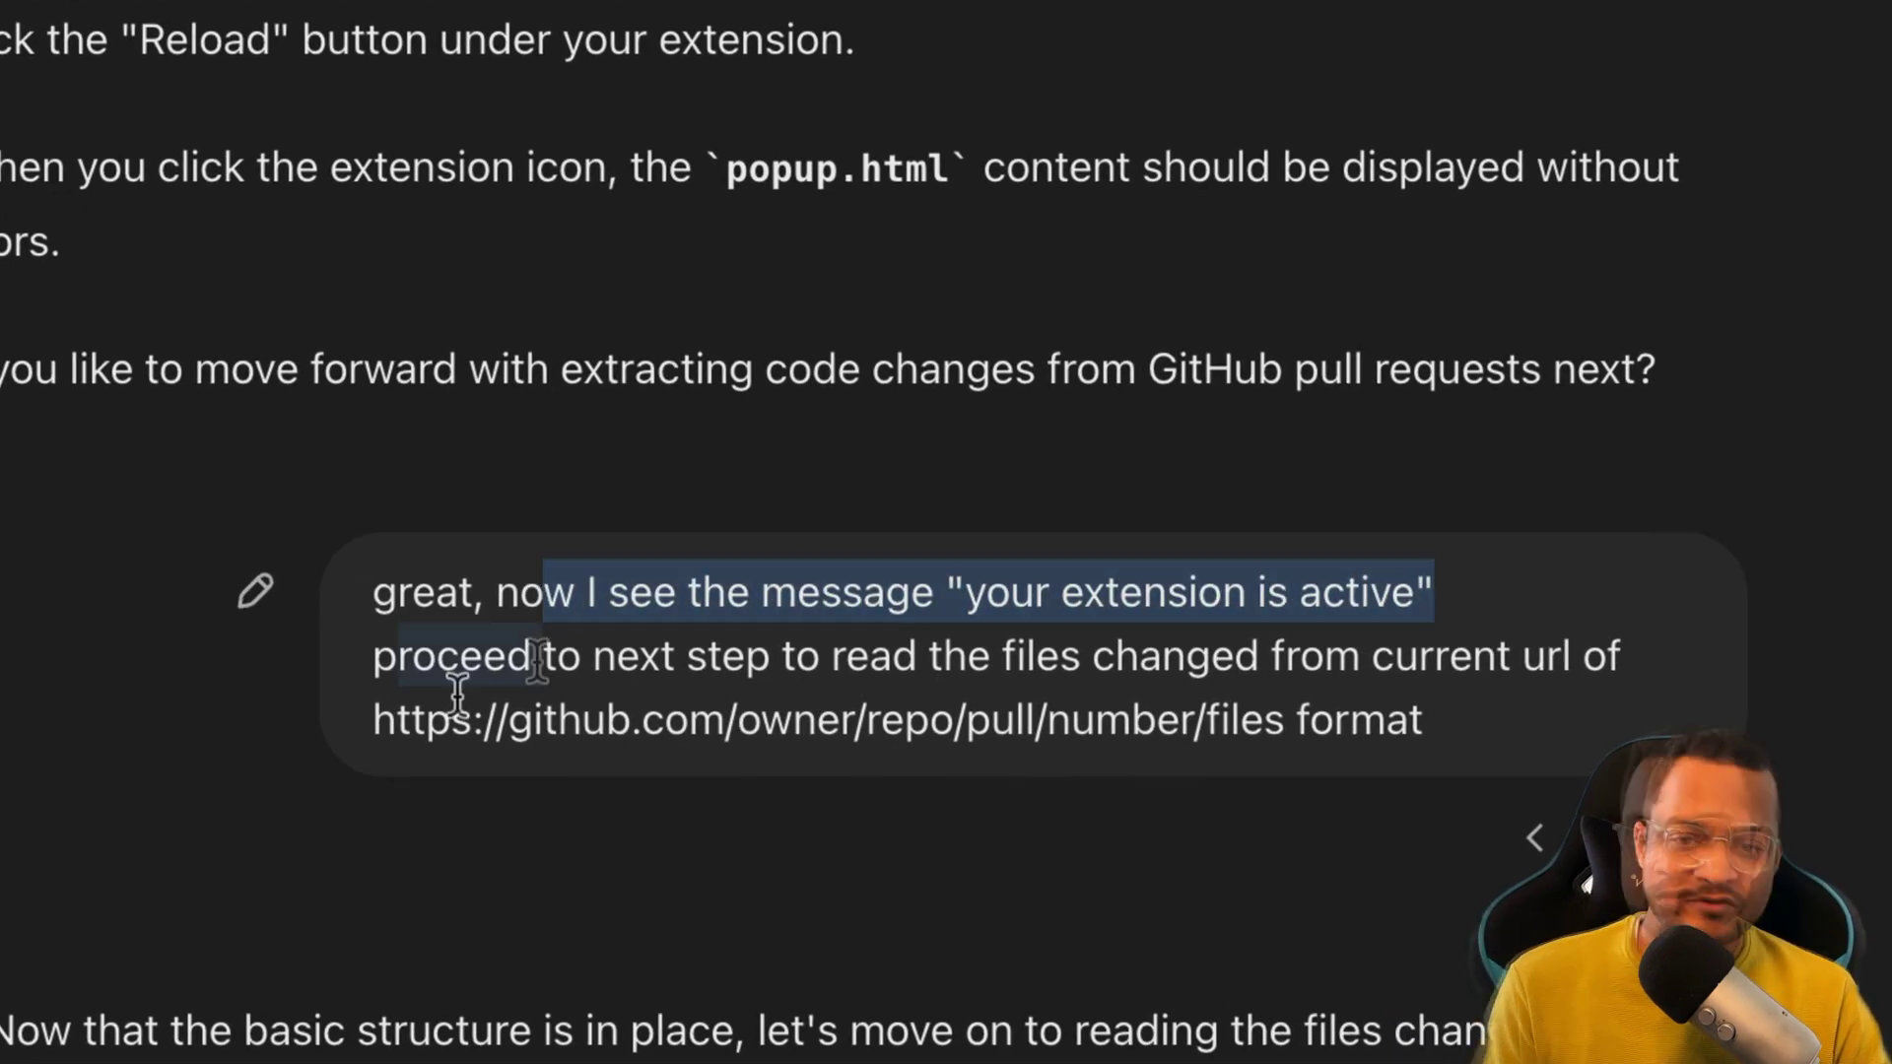
pyautogui.moveTo(399, 655); pyautogui.dragTo(1524, 641)
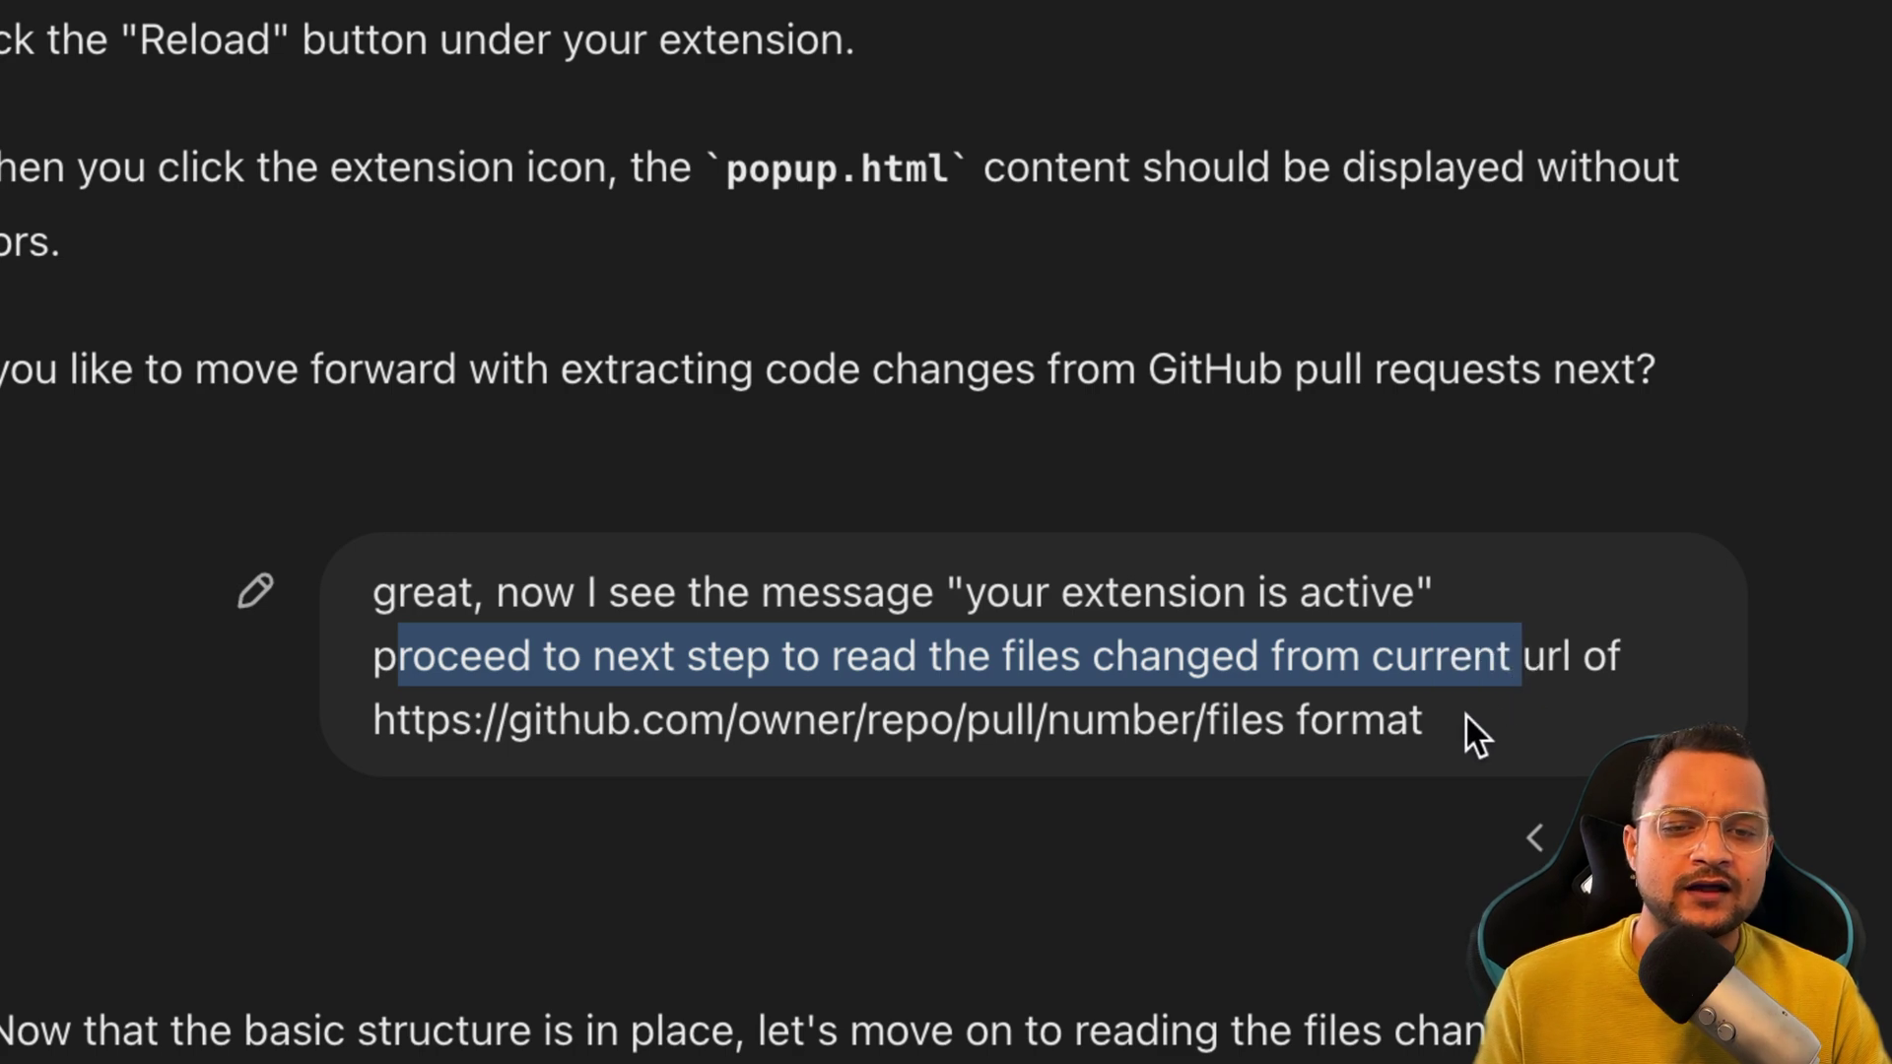
pyautogui.moveTo(1464, 713); pyautogui.dragTo(667, 730)
pyautogui.click(689, 737)
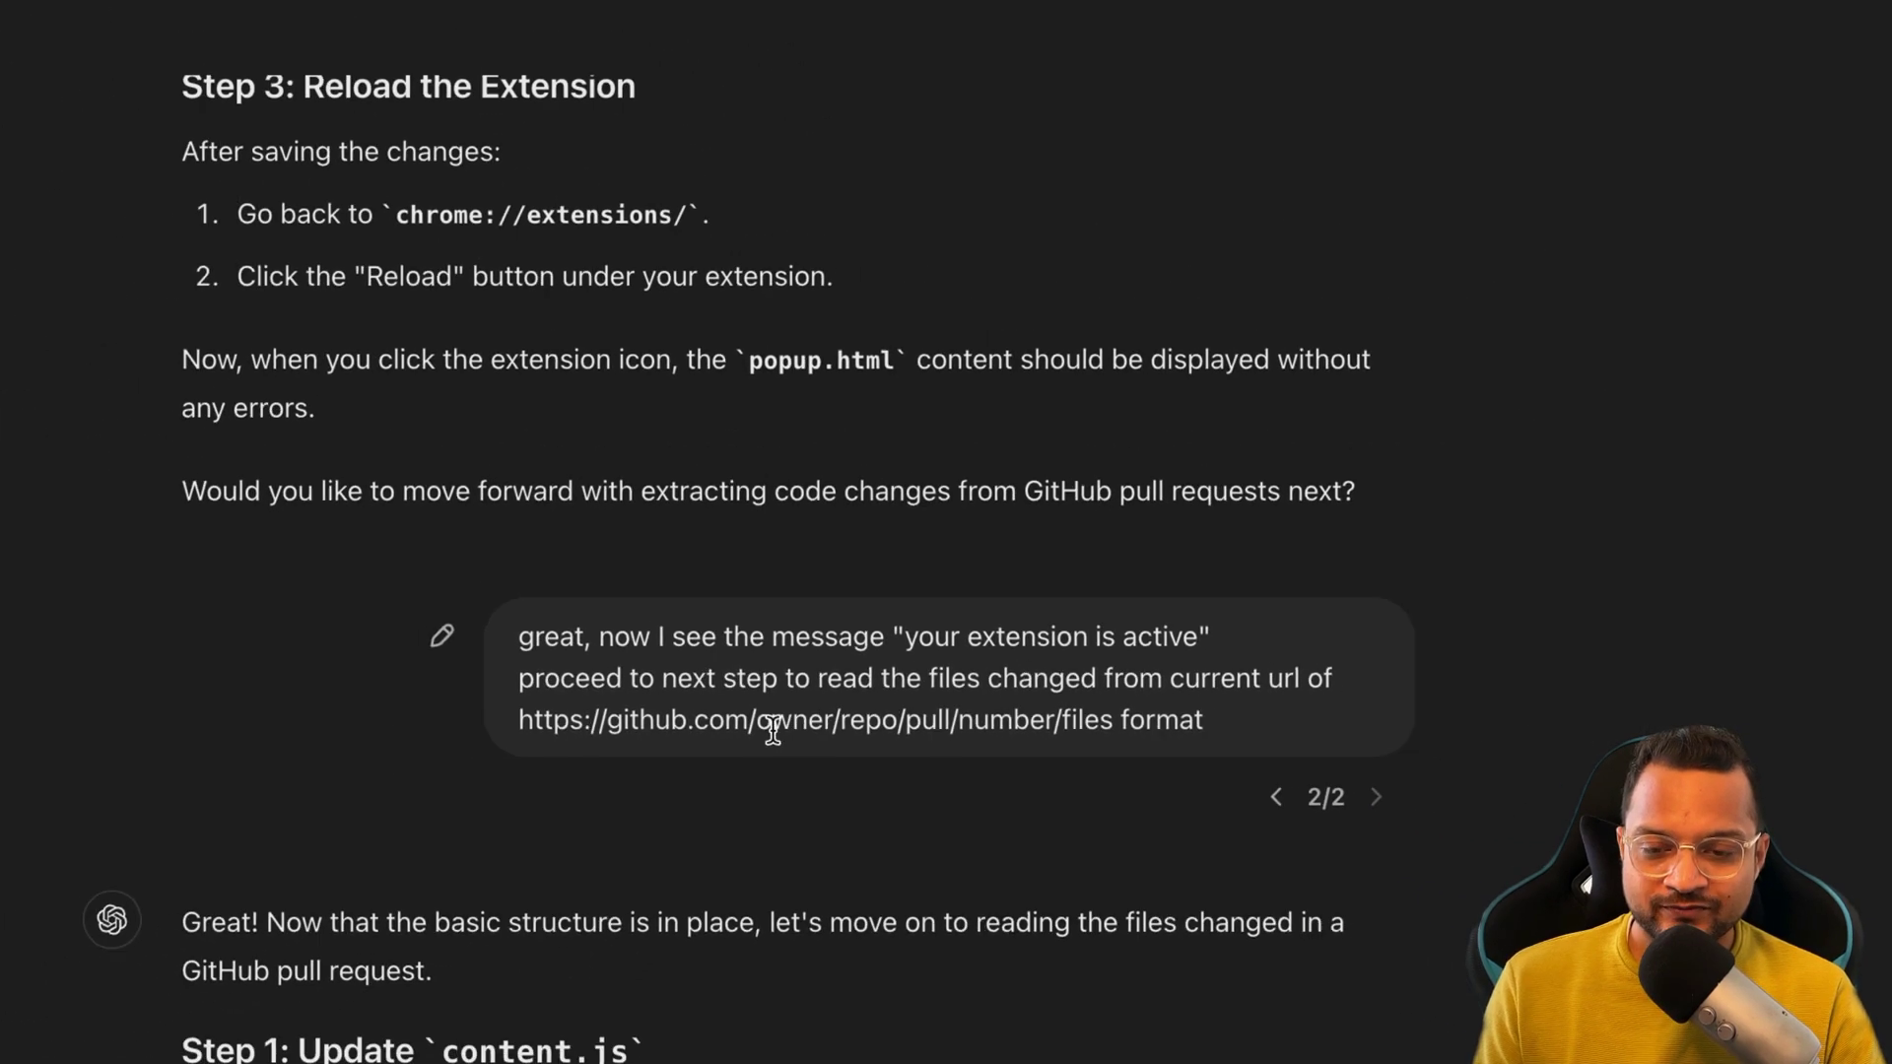
pyautogui.scroll(-3, 772, 709)
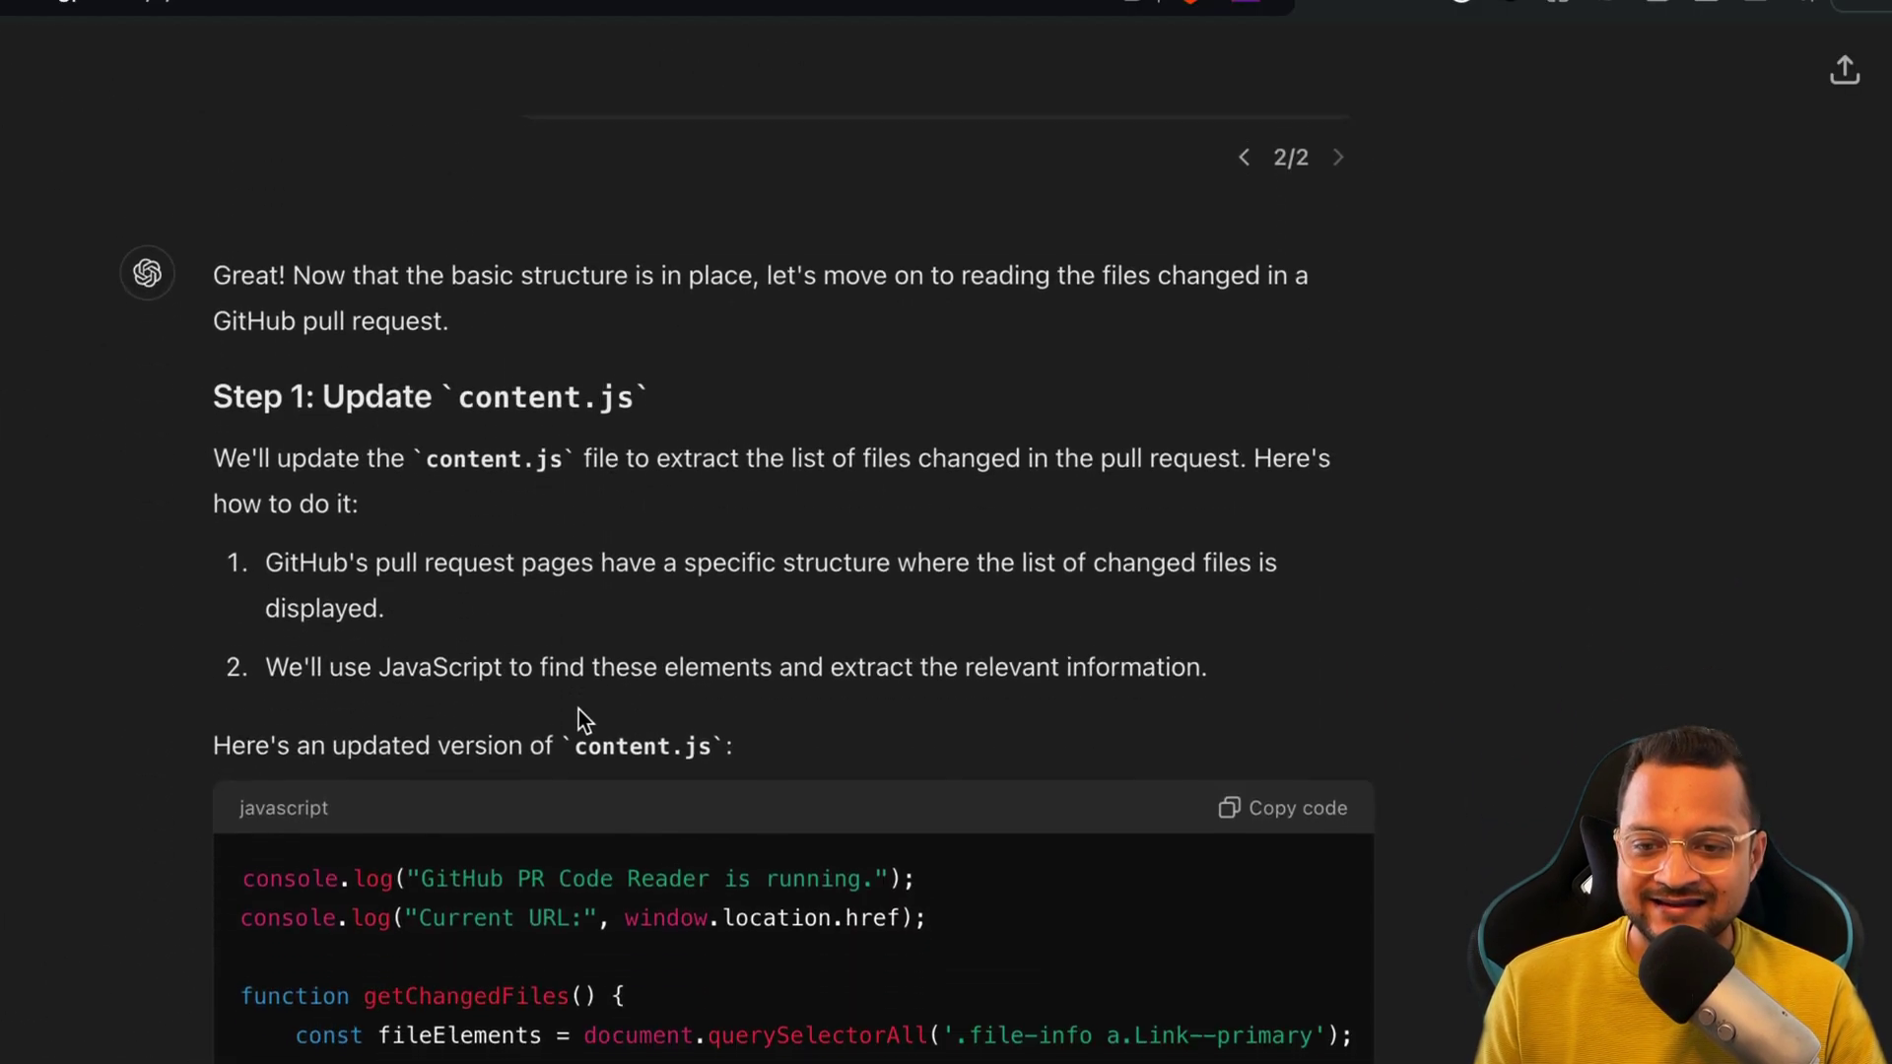
pyautogui.scroll(-1, 571, 724)
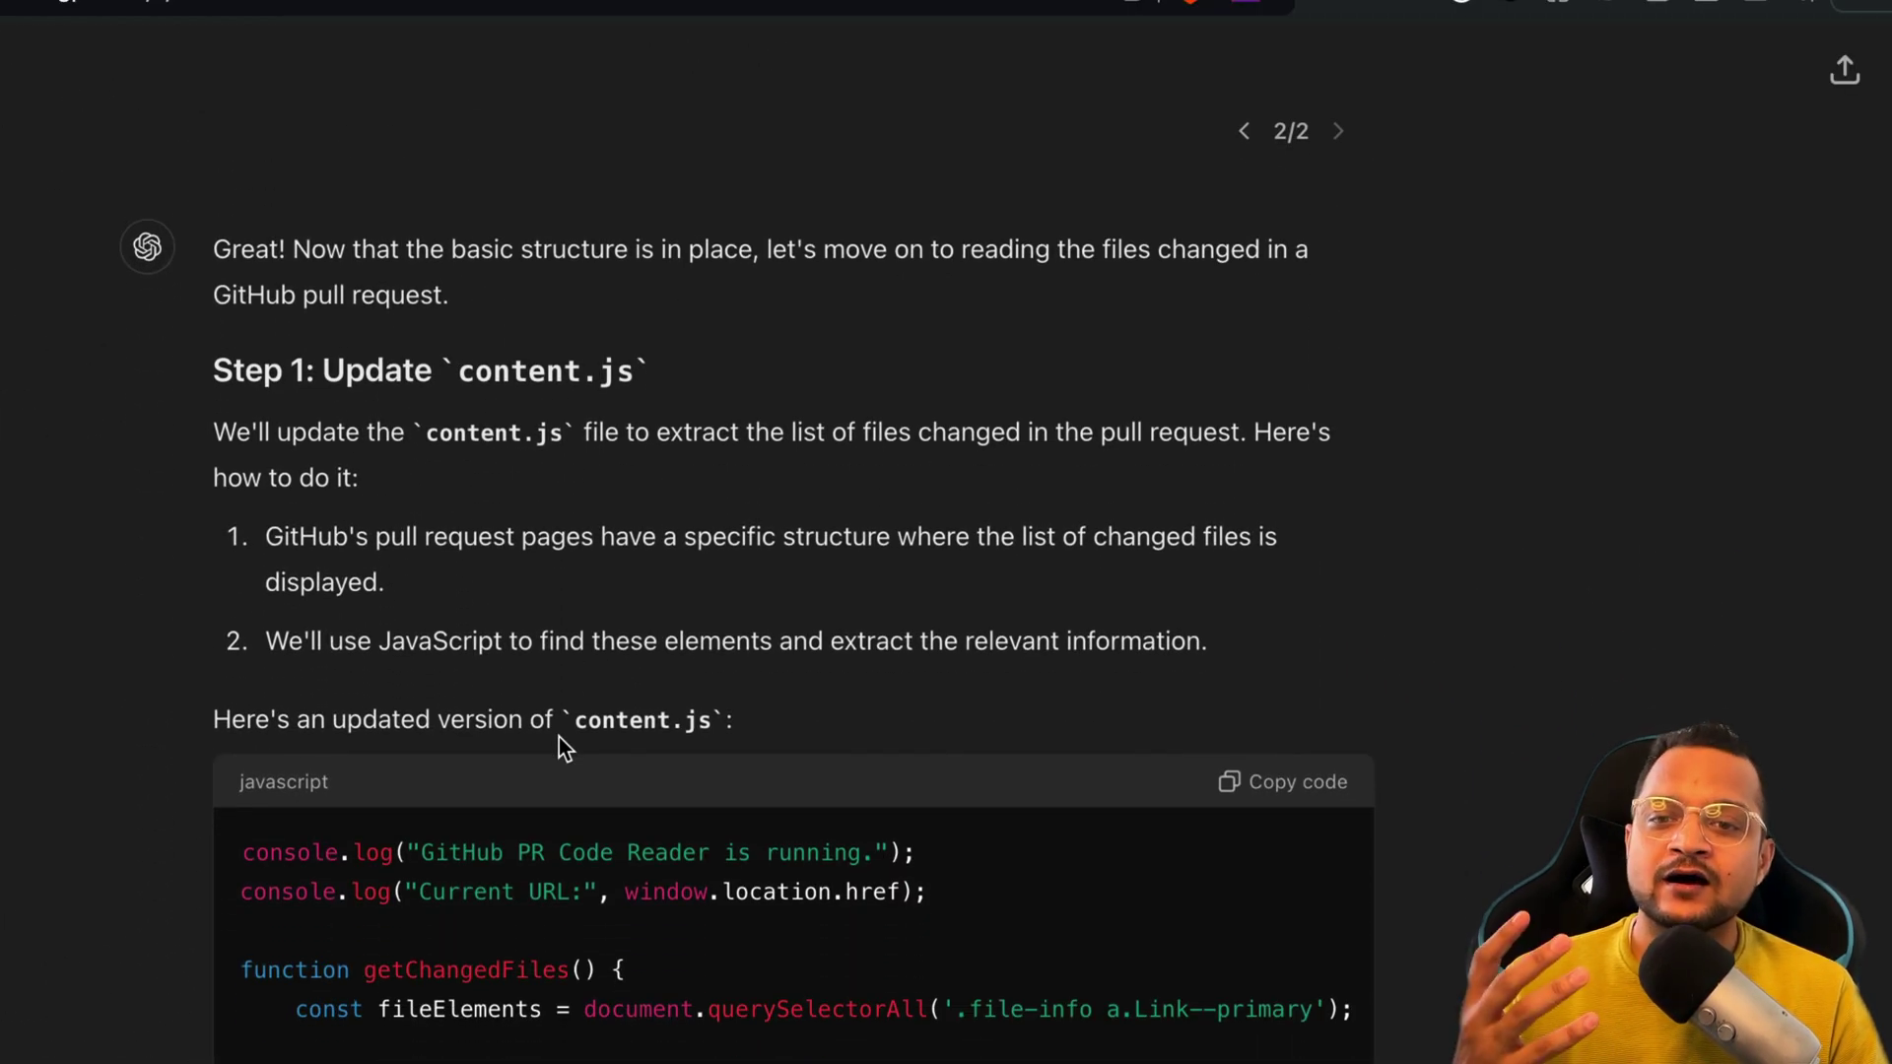
pyautogui.scroll(-7, 559, 737)
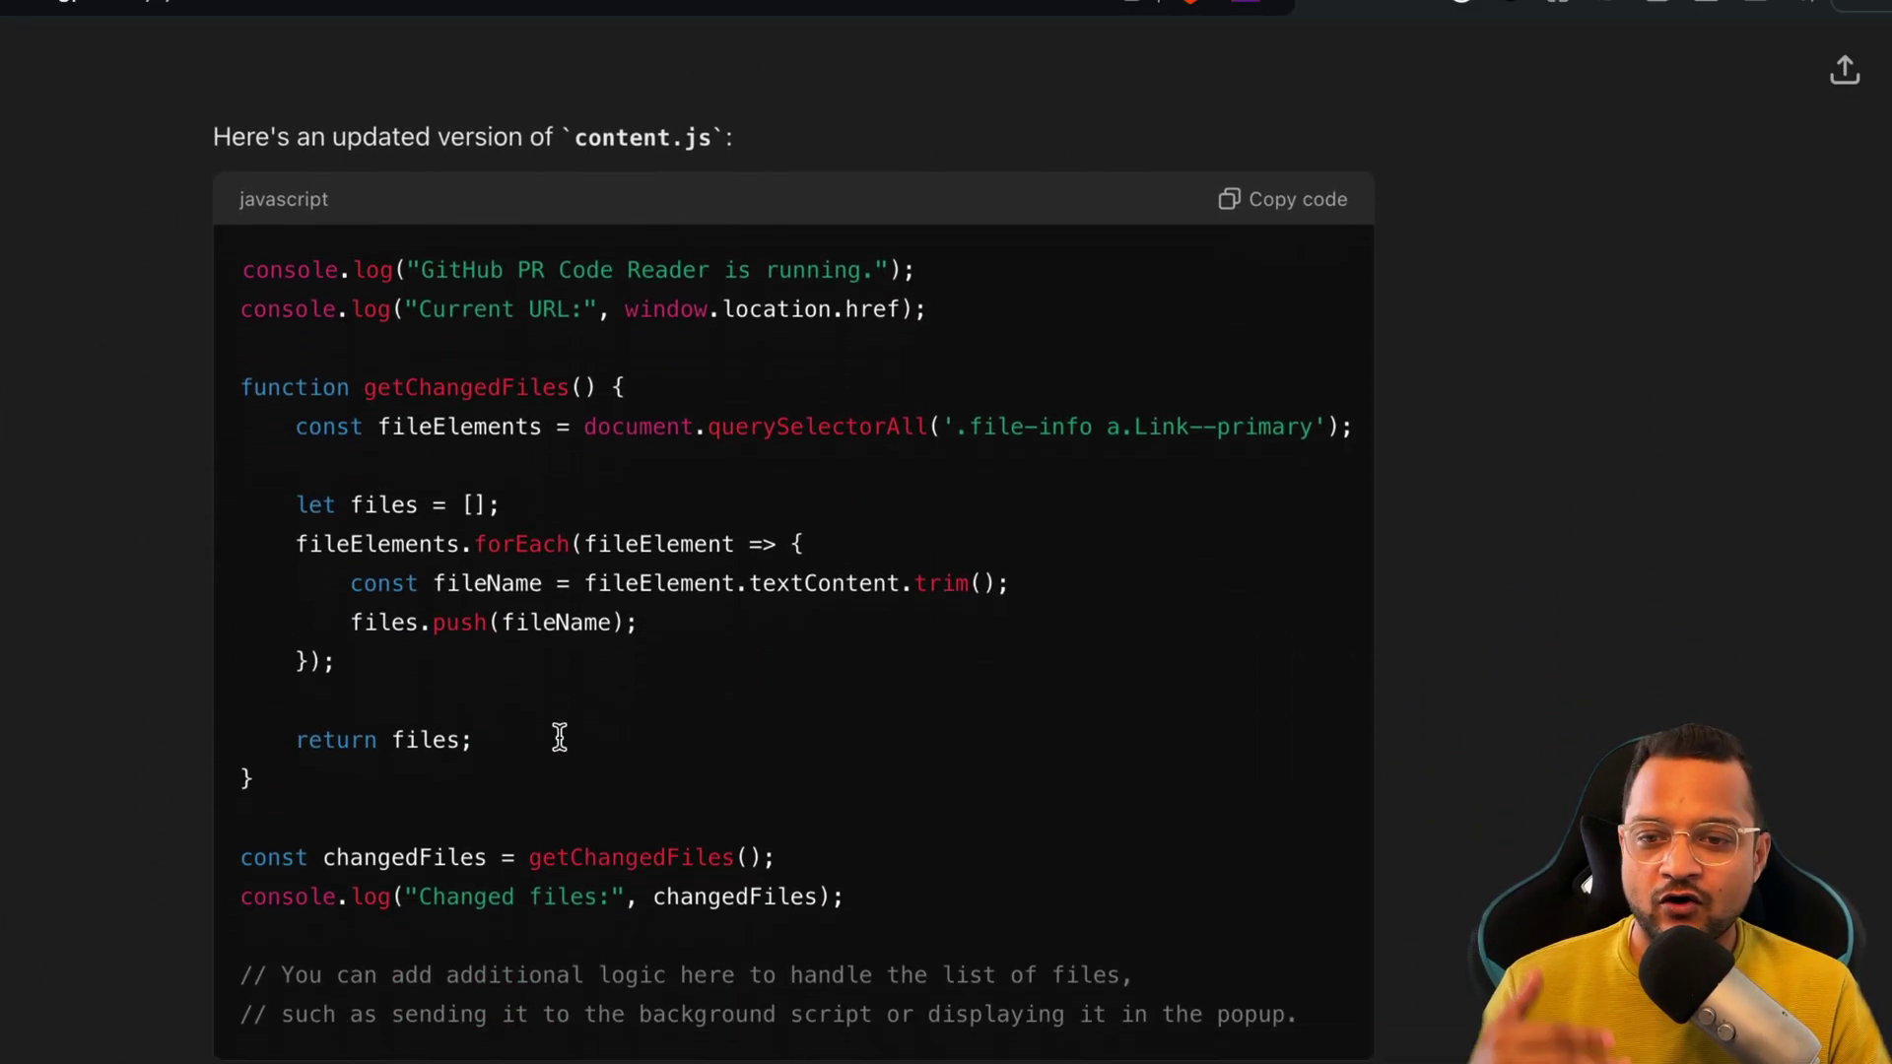
pyautogui.scroll(-12, 559, 737)
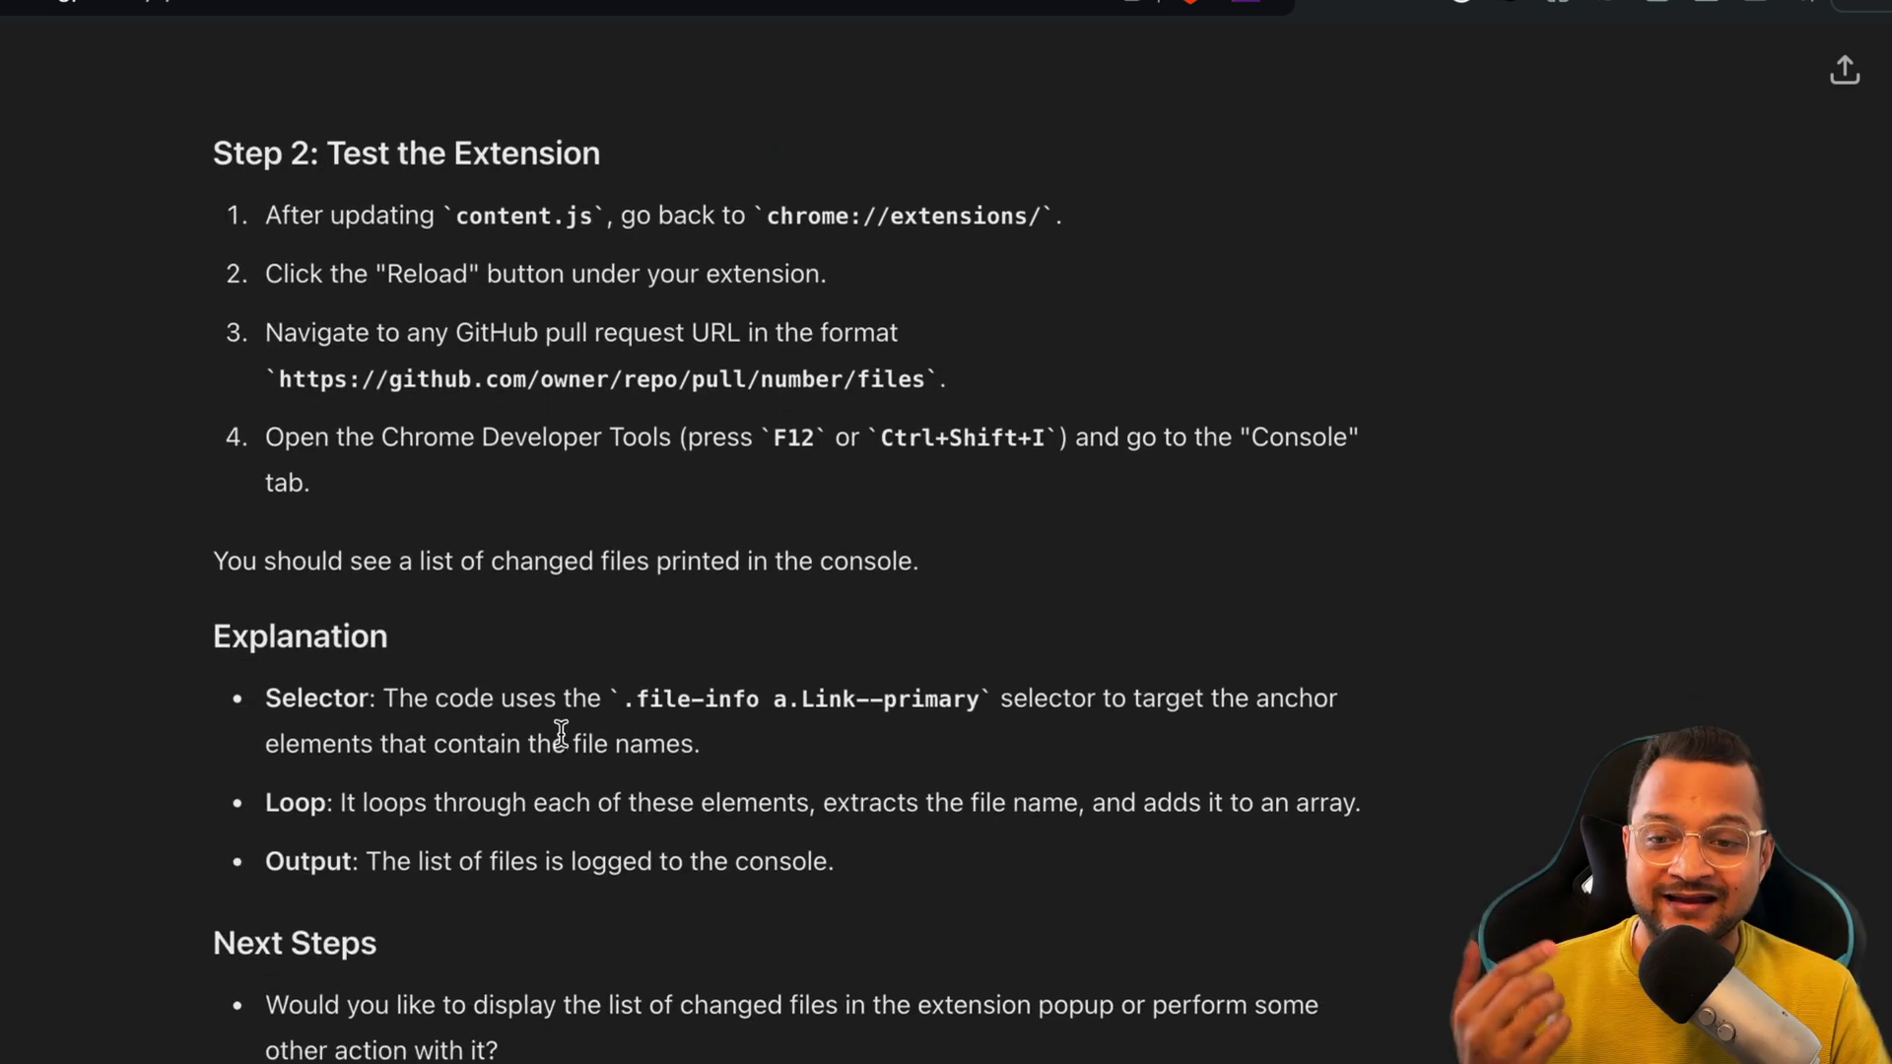
pyautogui.scroll(-2, 564, 731)
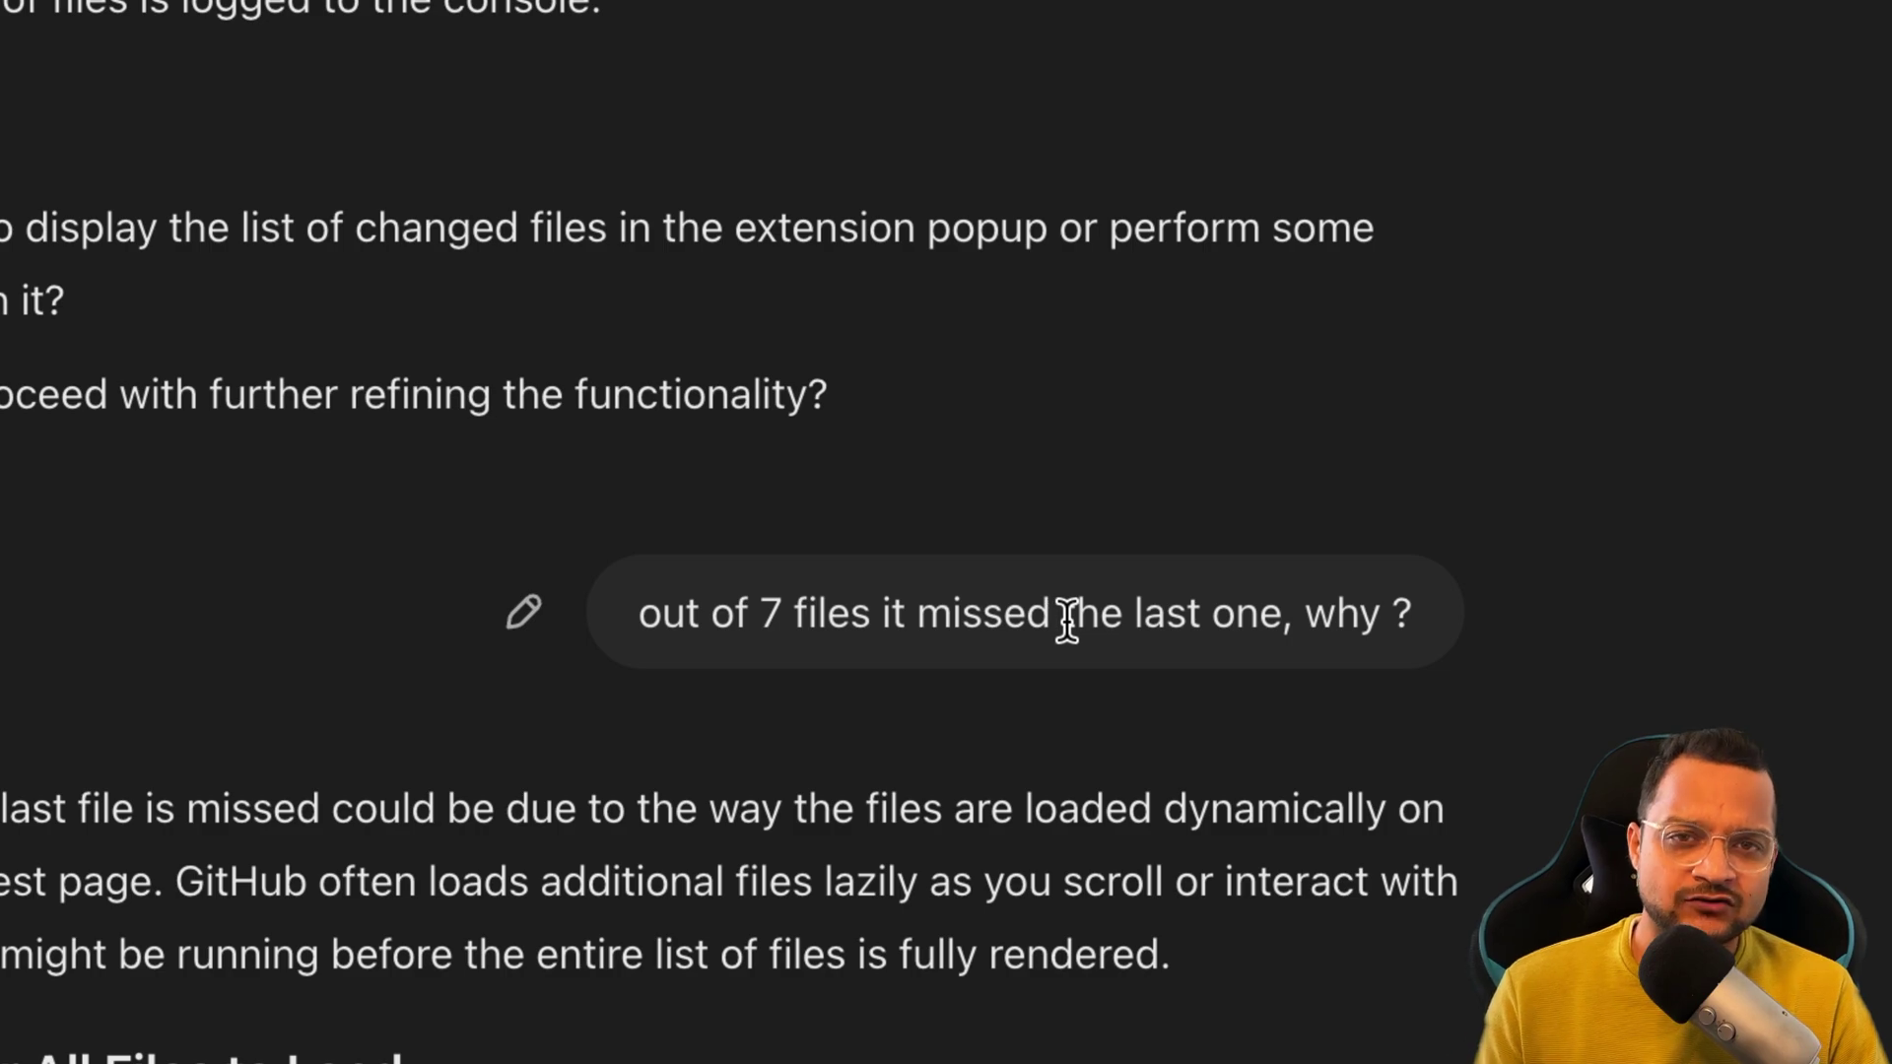
pyautogui.scroll(-10, 782, 828)
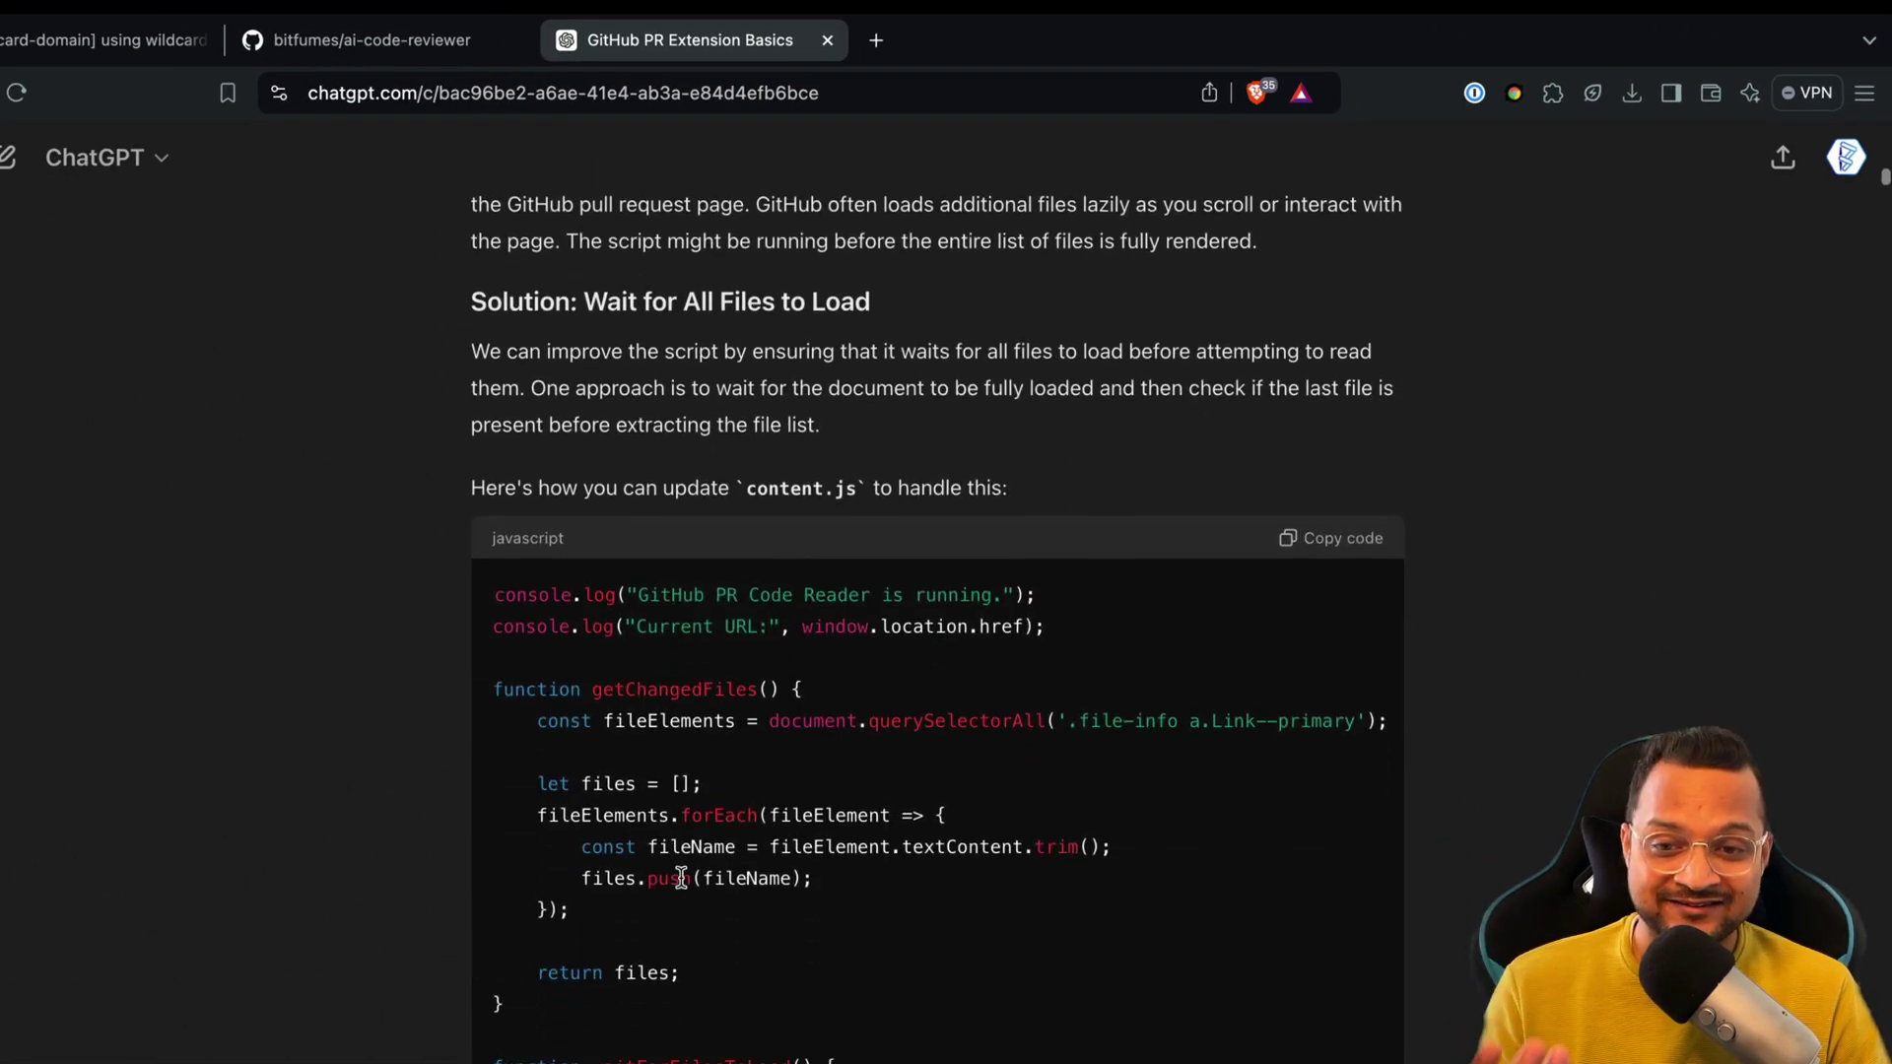
pyautogui.scroll(-15, 782, 827)
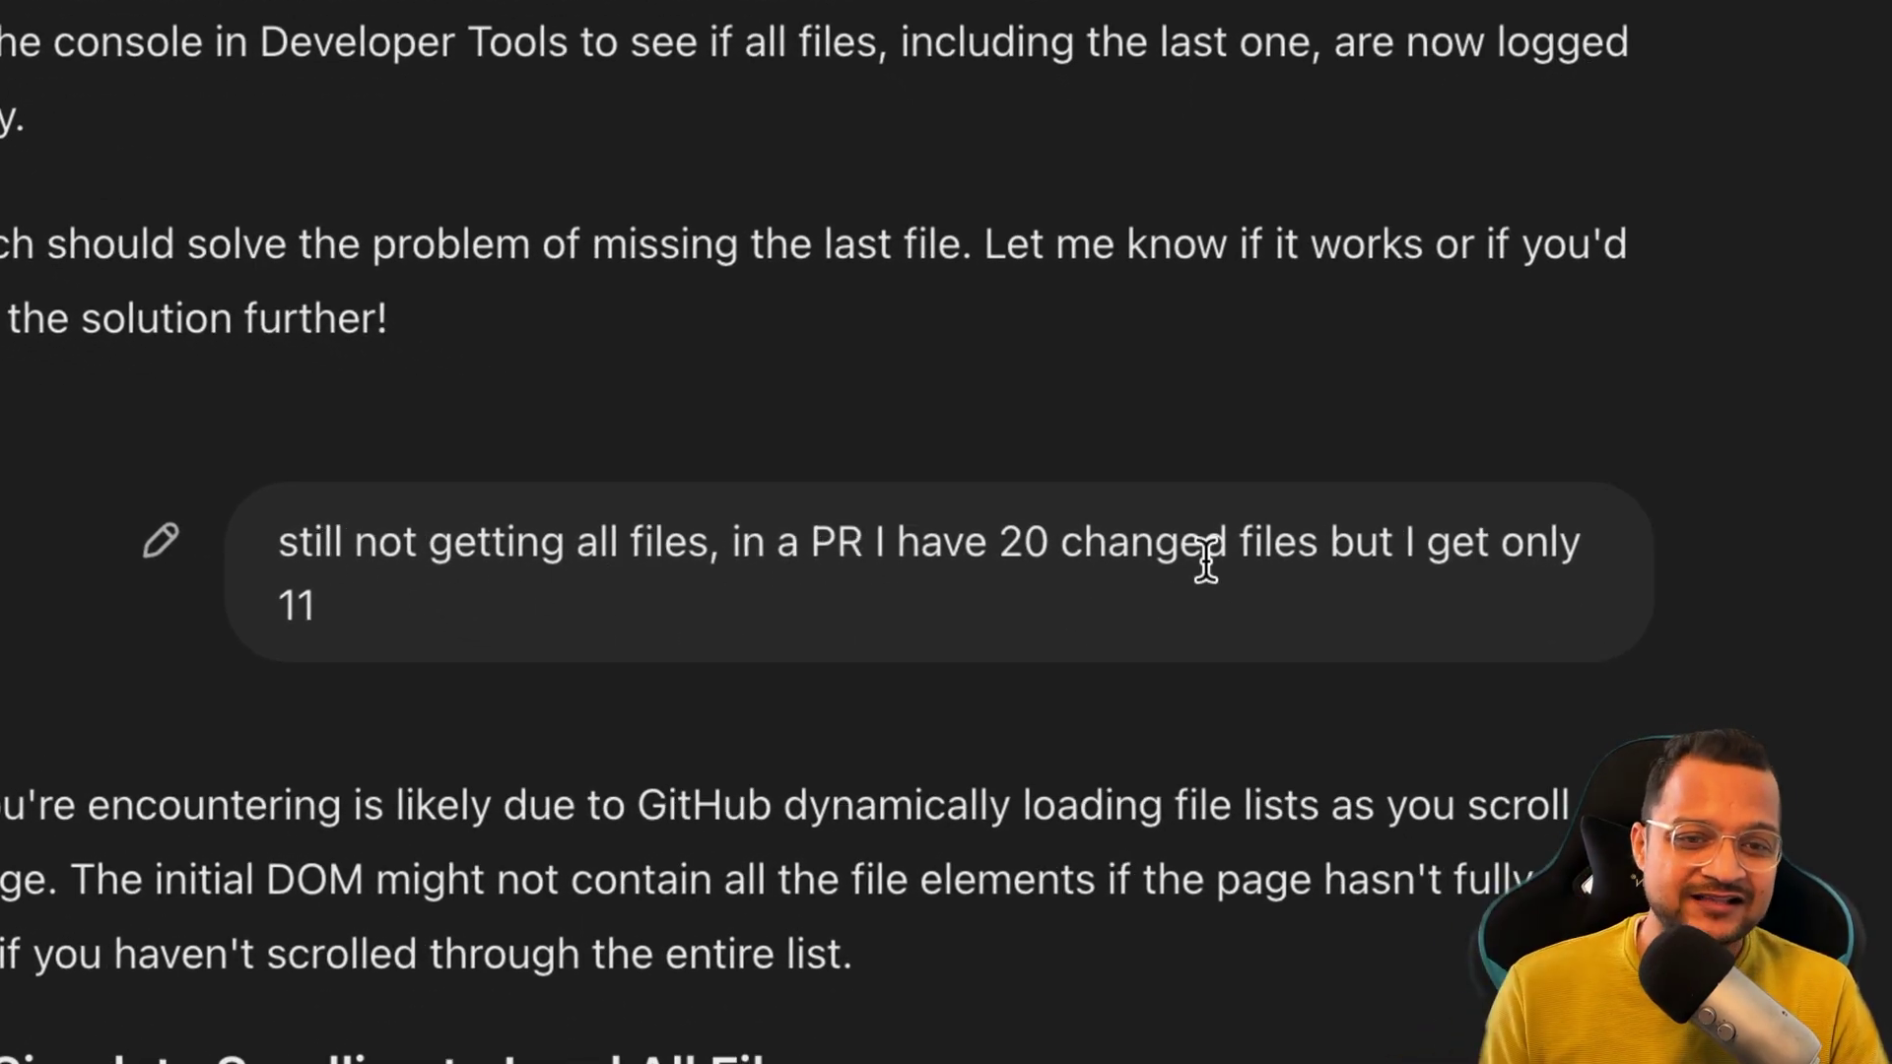
pyautogui.scroll(-10, 968, 698)
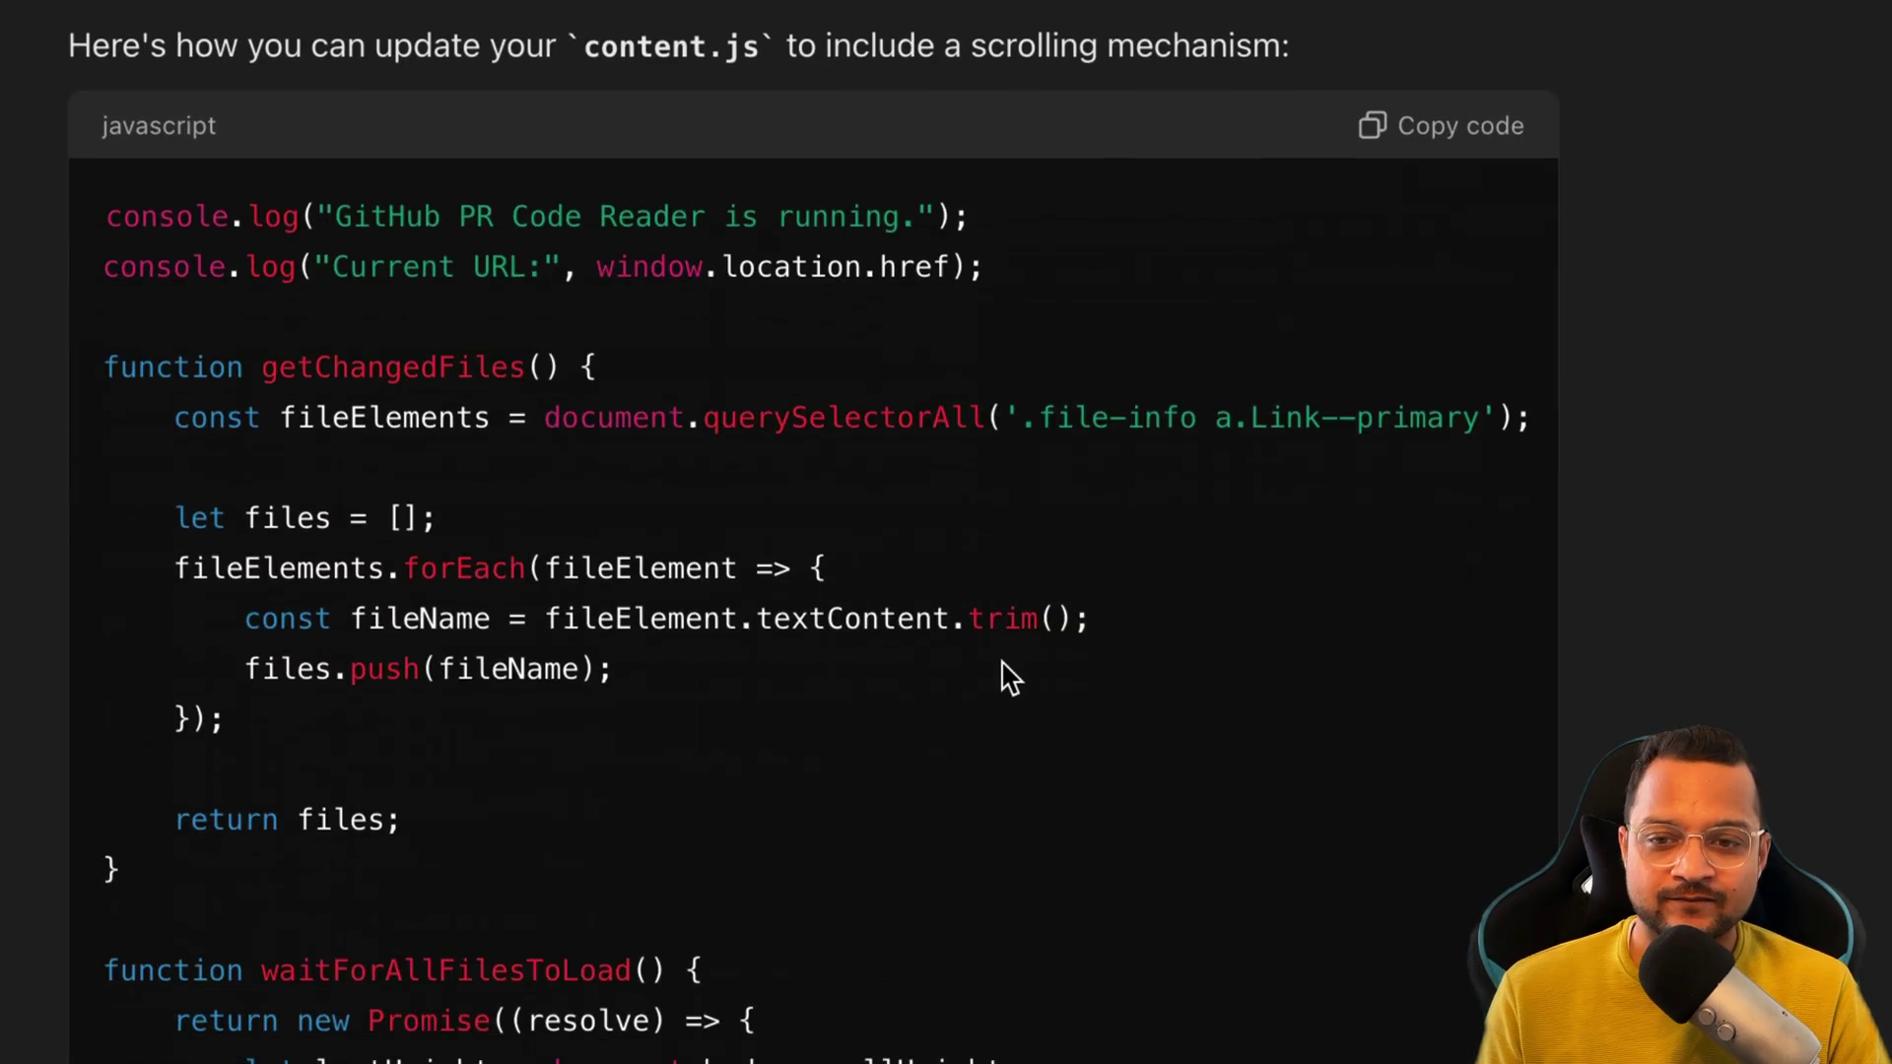
pyautogui.scroll(-5, 1005, 676)
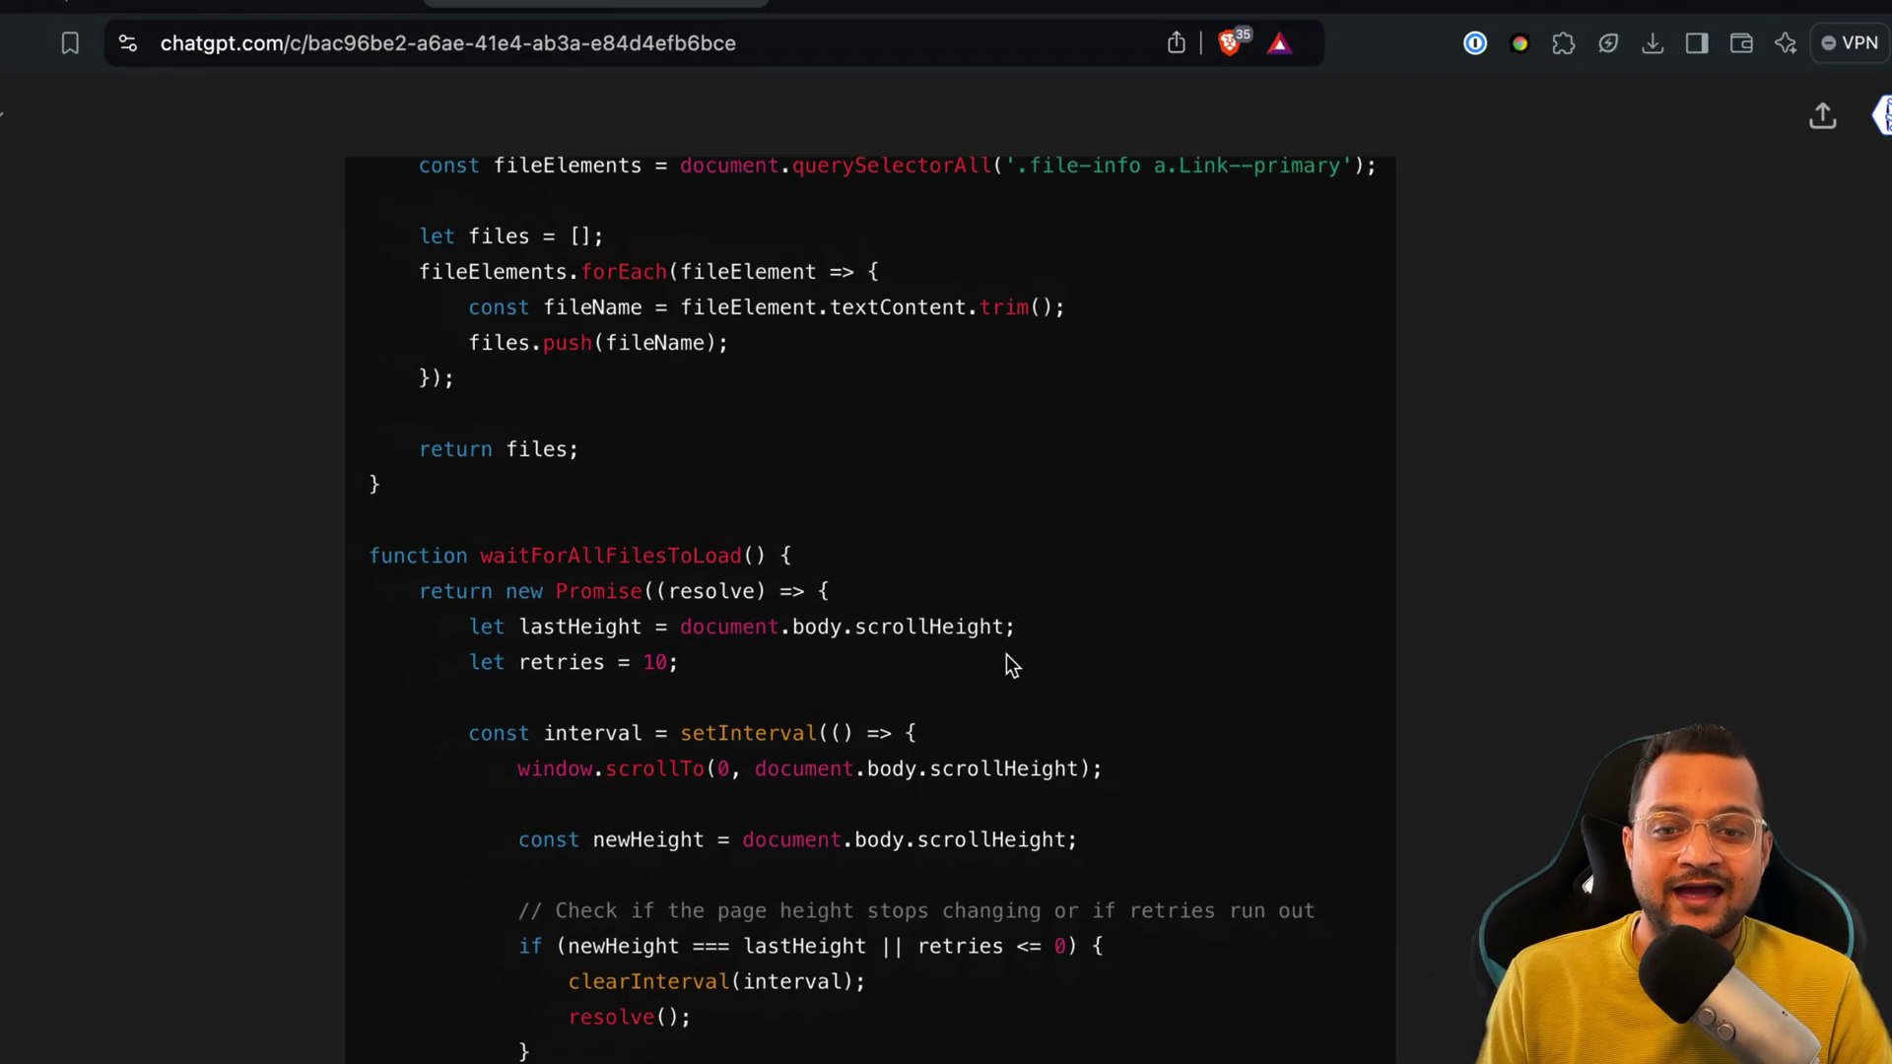
pyautogui.scroll(-5, 1007, 658)
pyautogui.scroll(-10, 1052, 653)
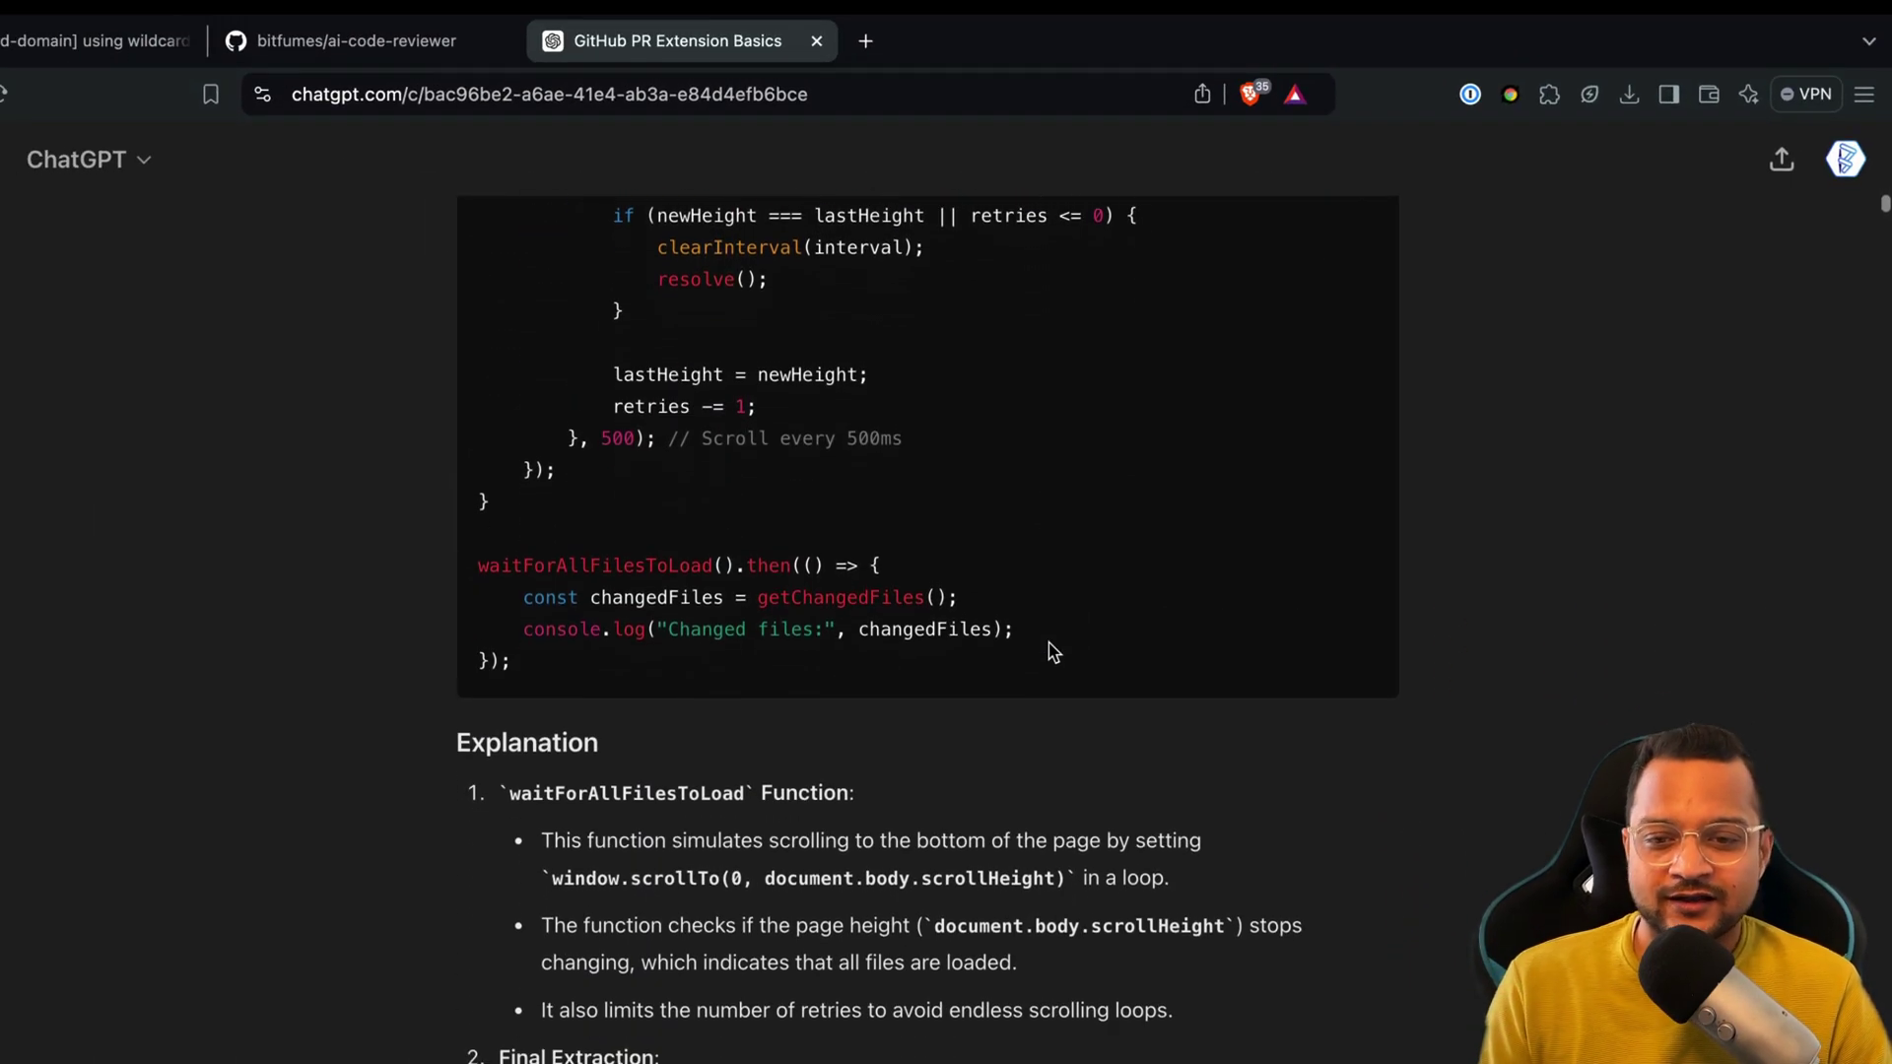
pyautogui.scroll(-2, 1049, 642)
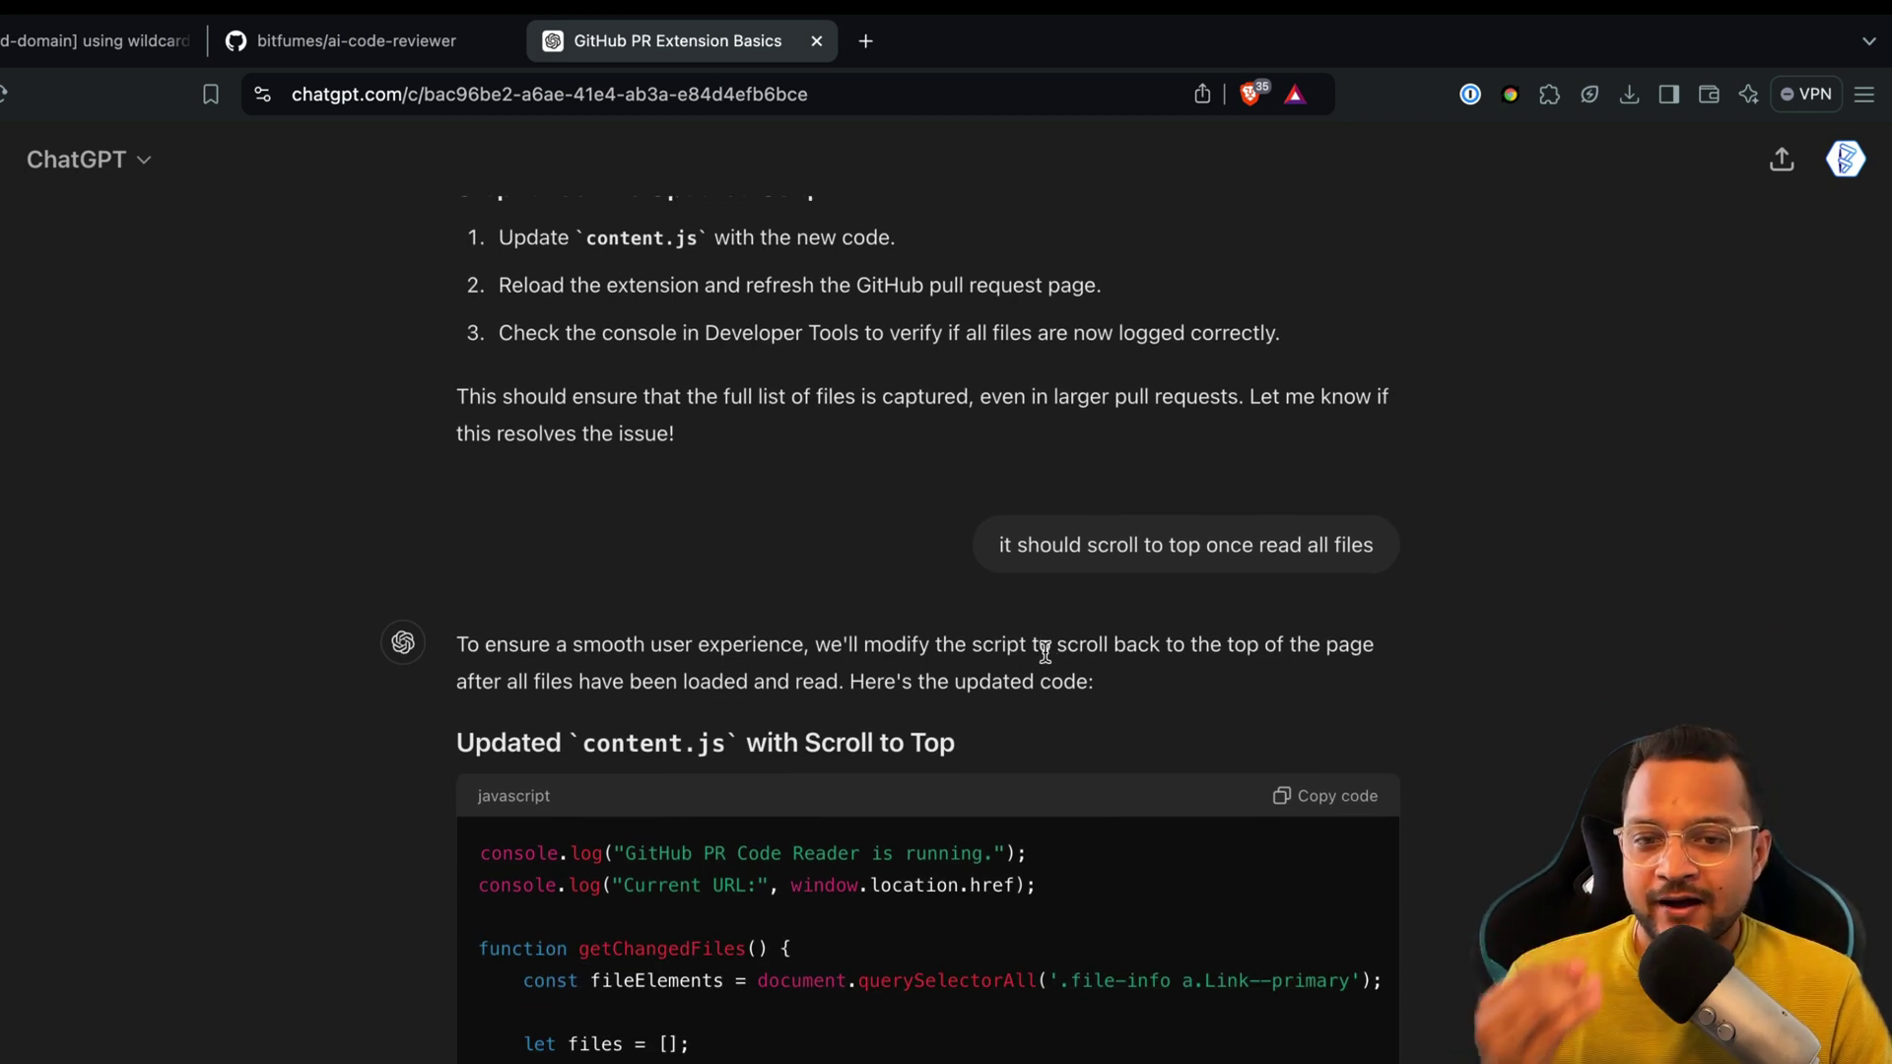
# Copy the 'Updated content.js with Scroll to Top' code block.
pyautogui.scroll(-4, 1047, 650)
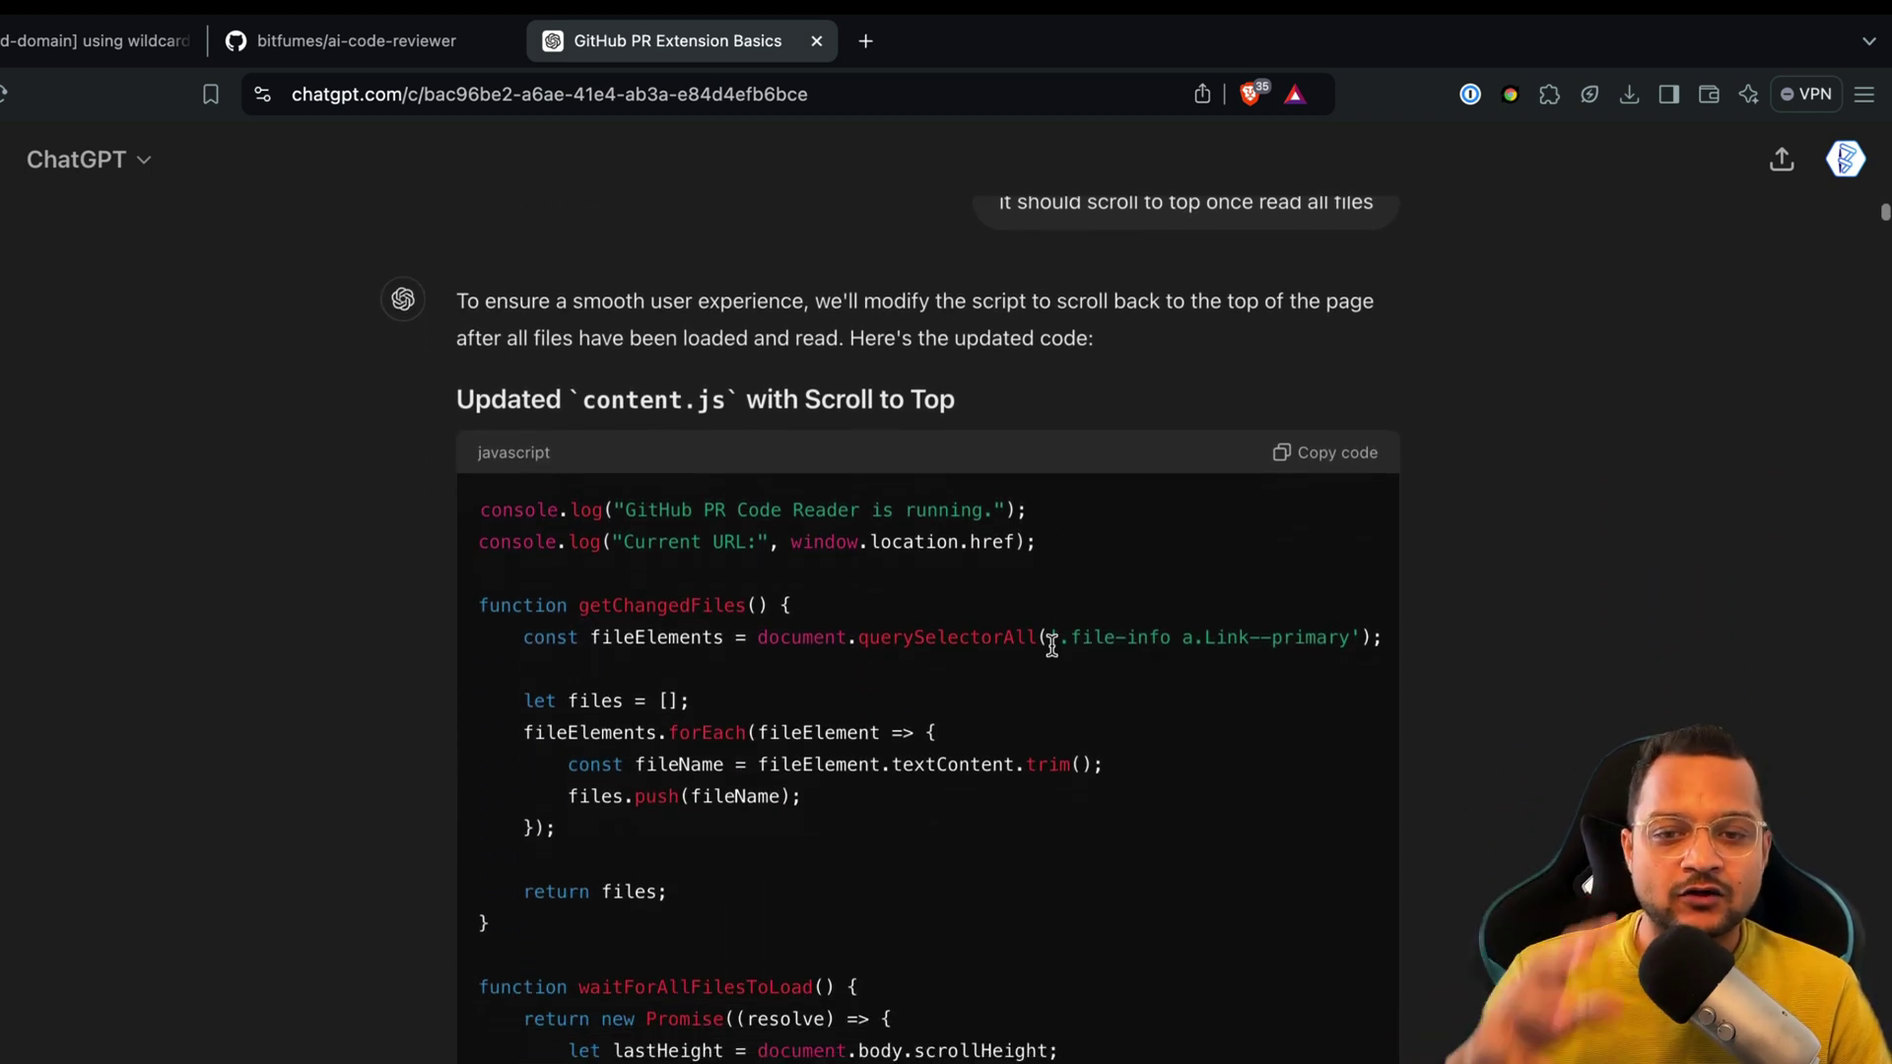
pyautogui.scroll(-4, 1050, 647)
pyautogui.scroll(2, 1104, 579)
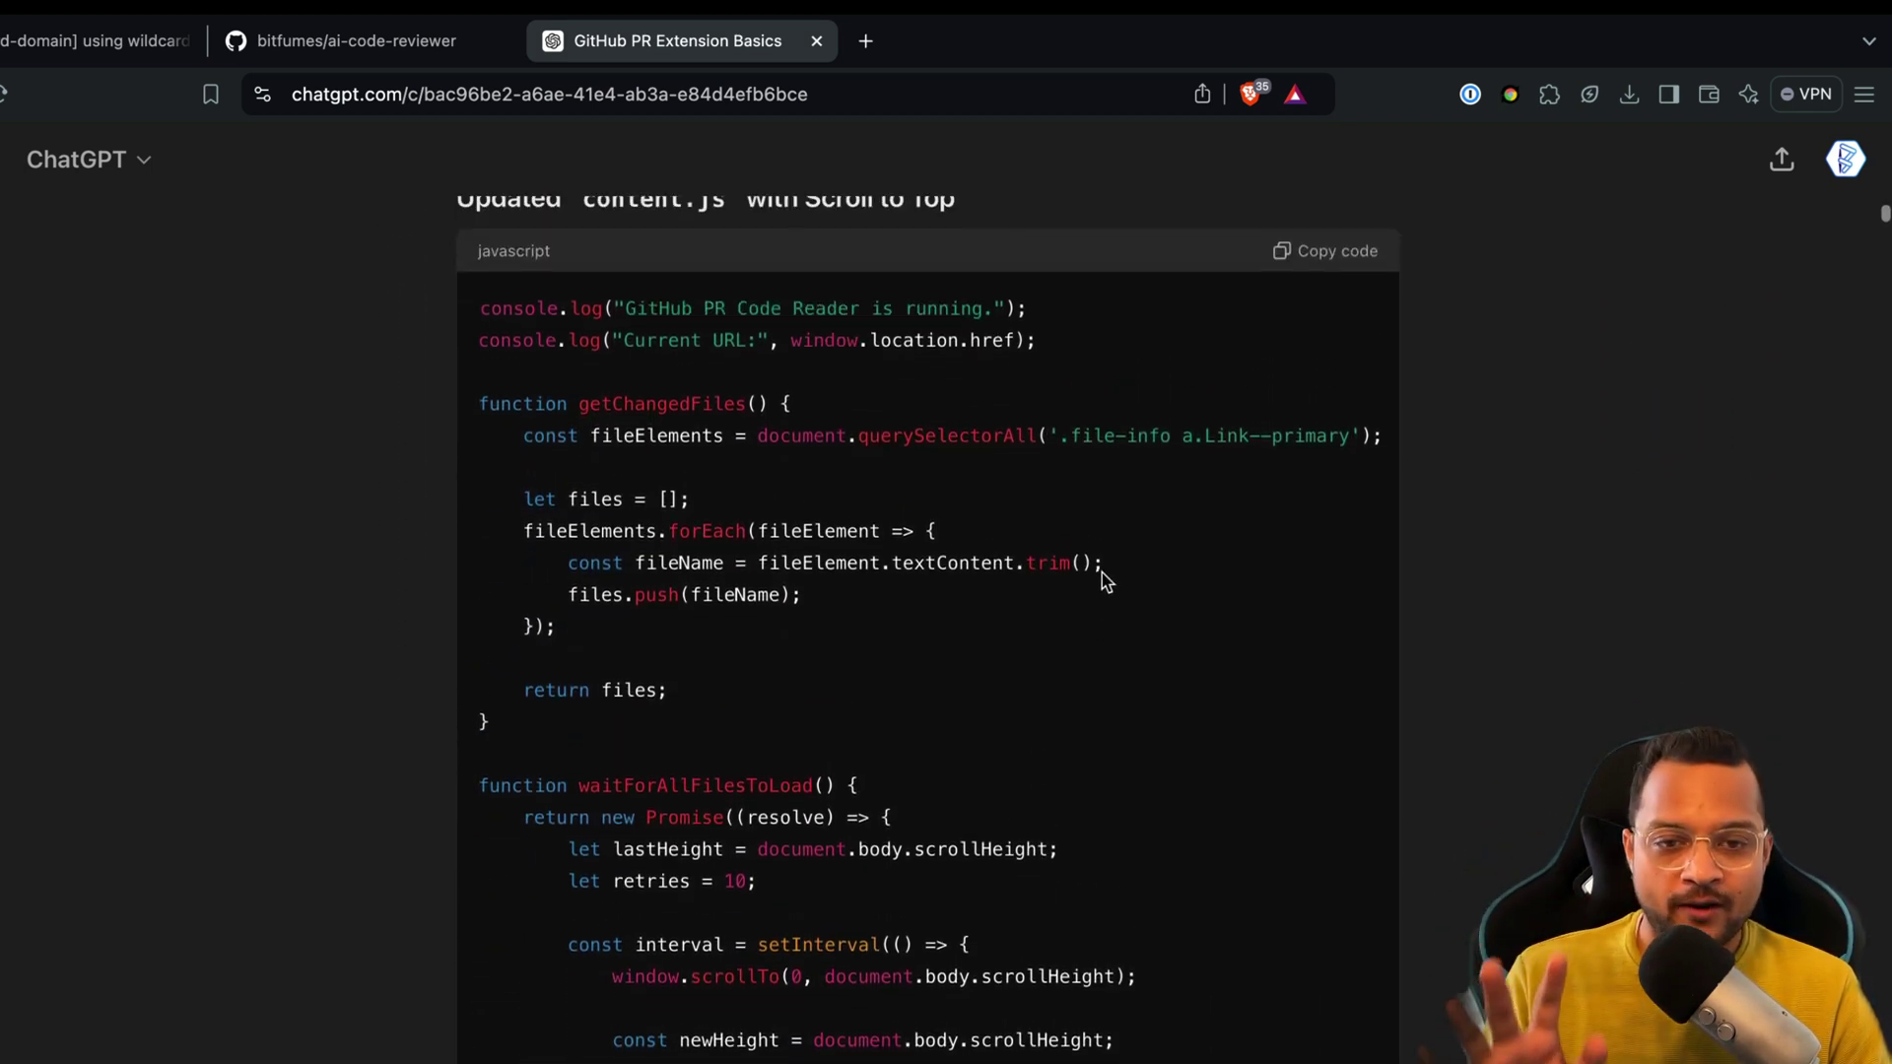
pyautogui.click(1332, 262)
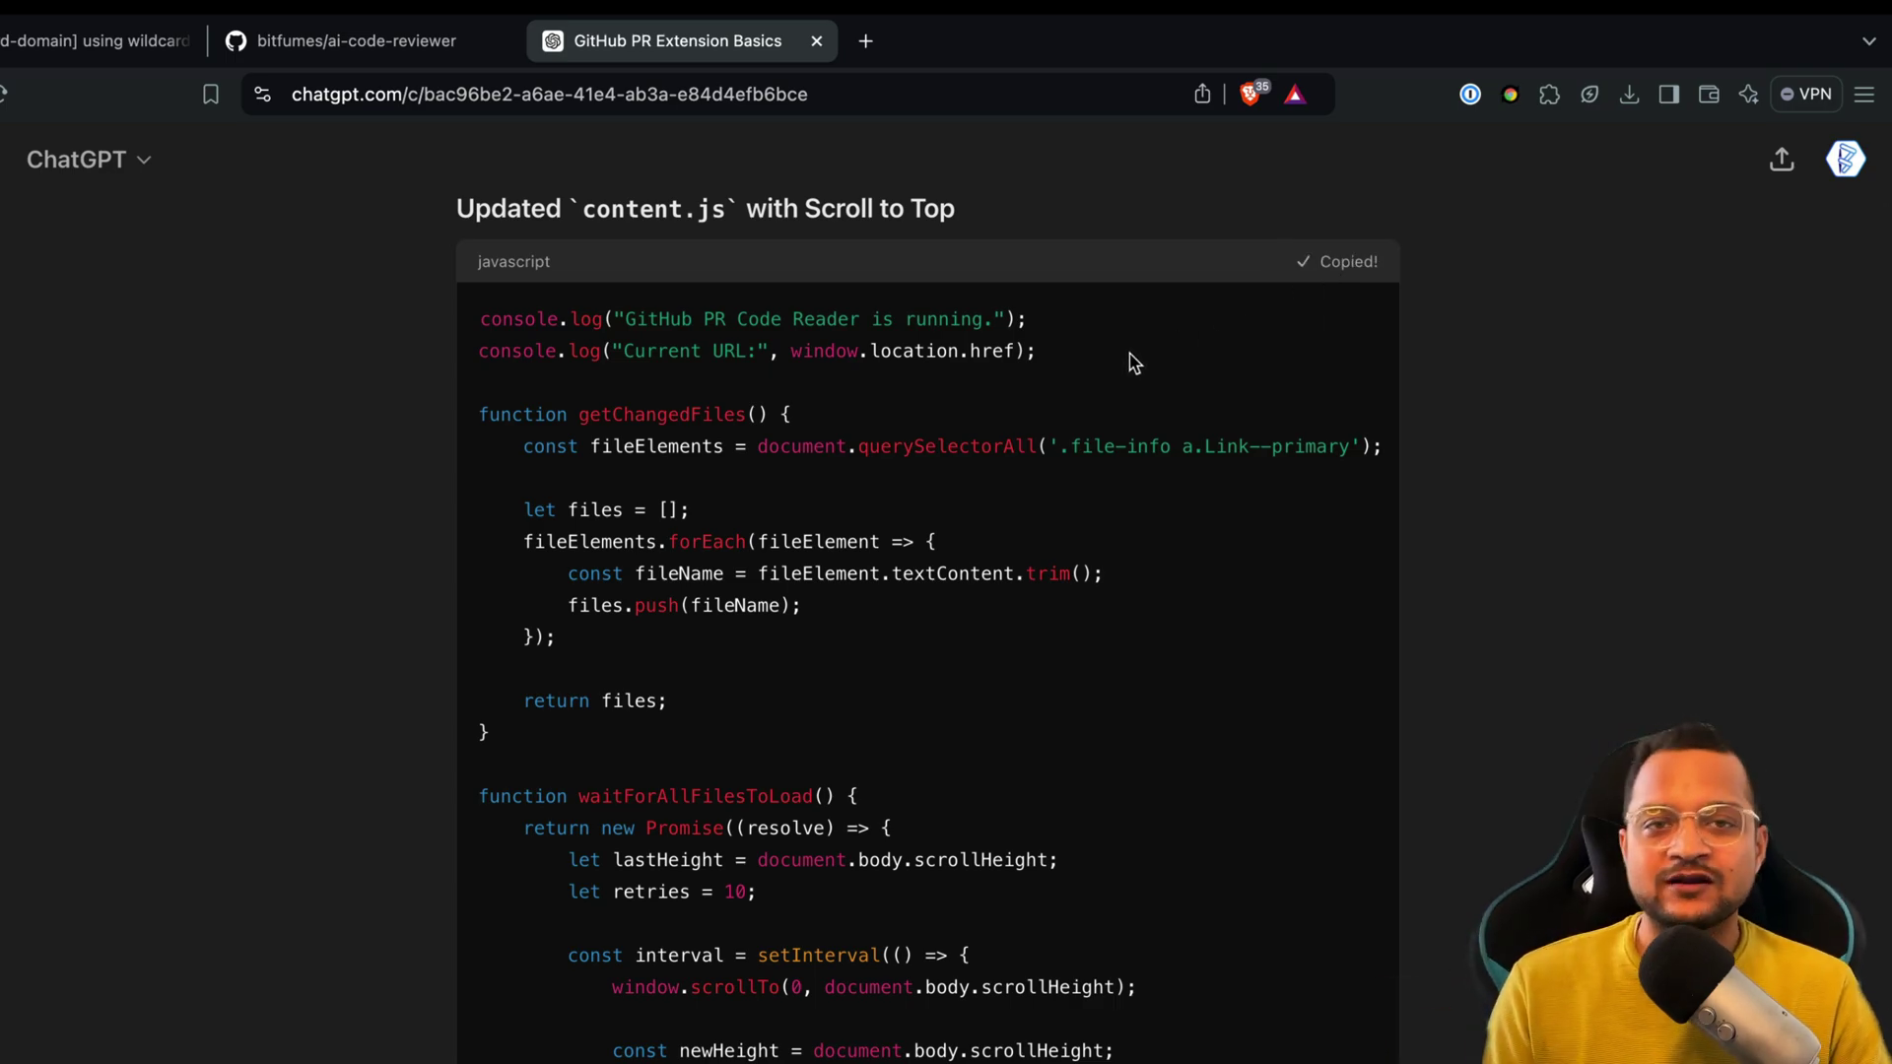
# Scroll further down to the popup.js code toggling the API key input and masked key display.
pyautogui.scroll(-20, 1110, 447)
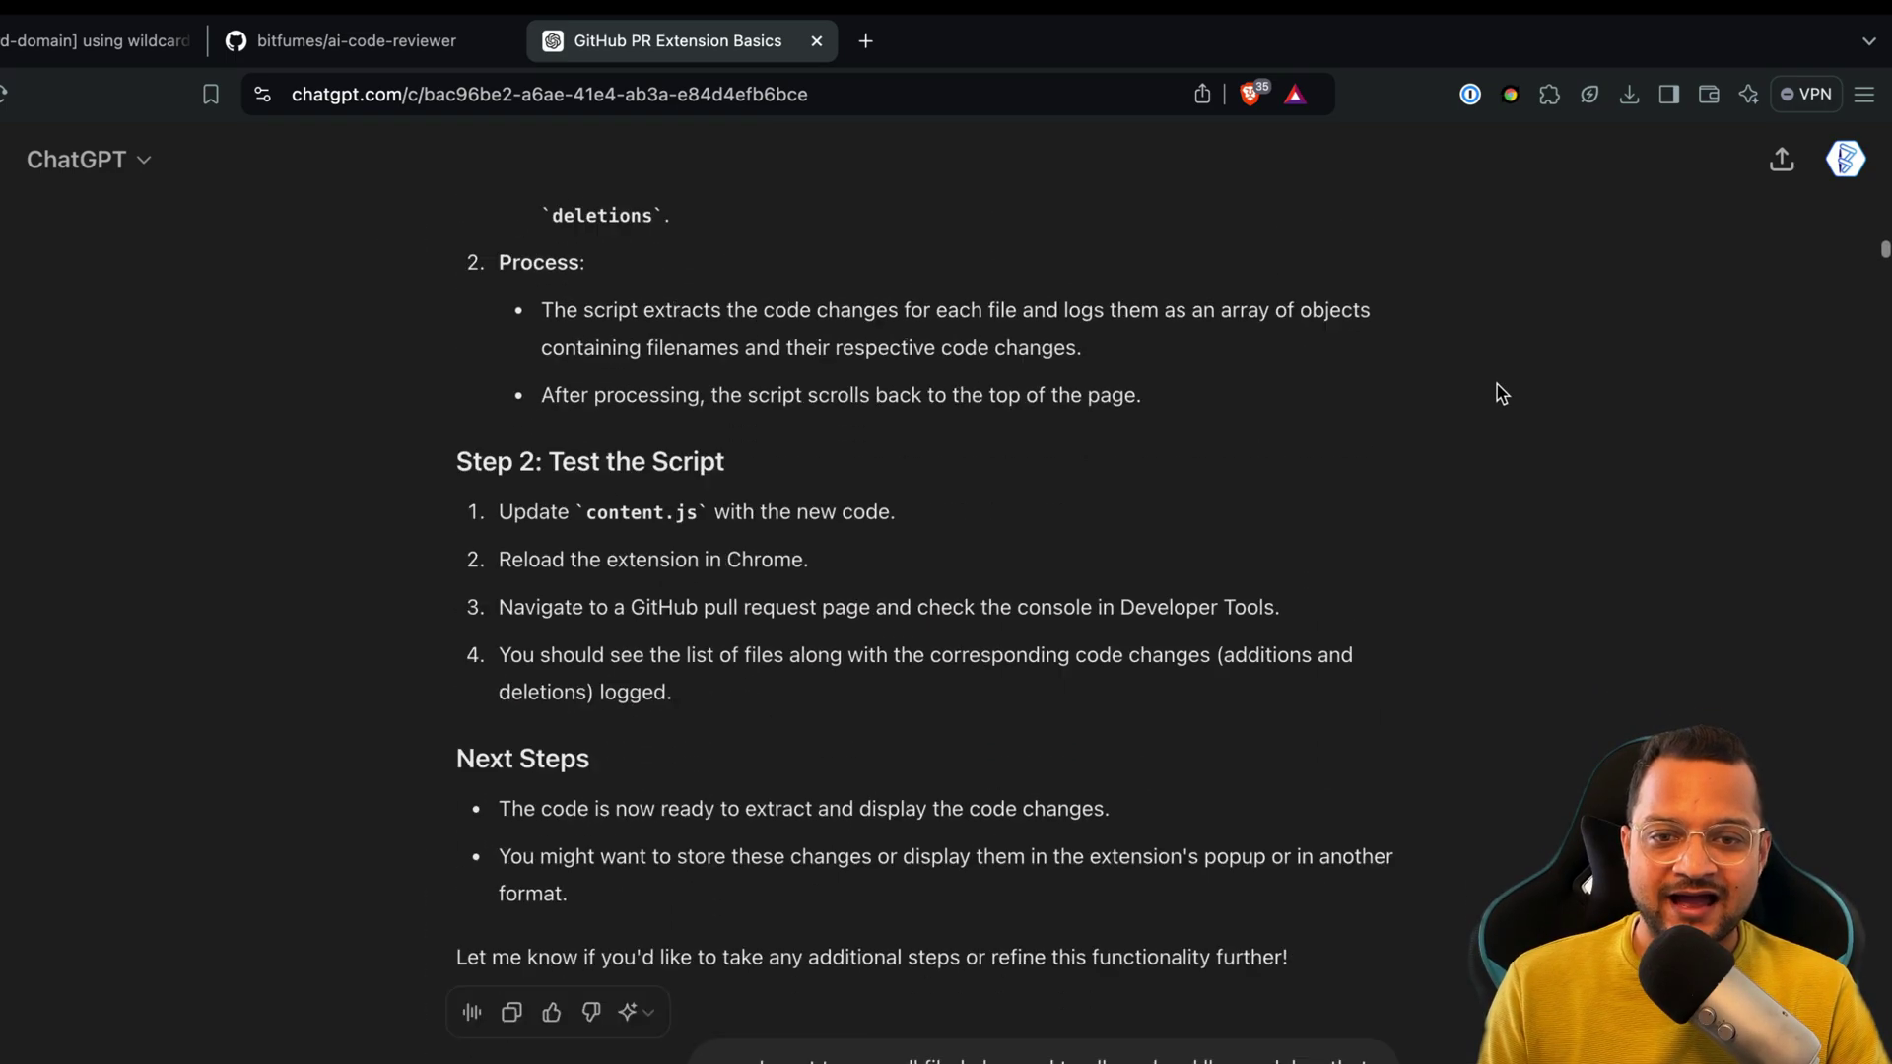
pyautogui.moveTo(1883, 250); pyautogui.dragTo(1882, 770)
pyautogui.scroll(-10, 1882, 372)
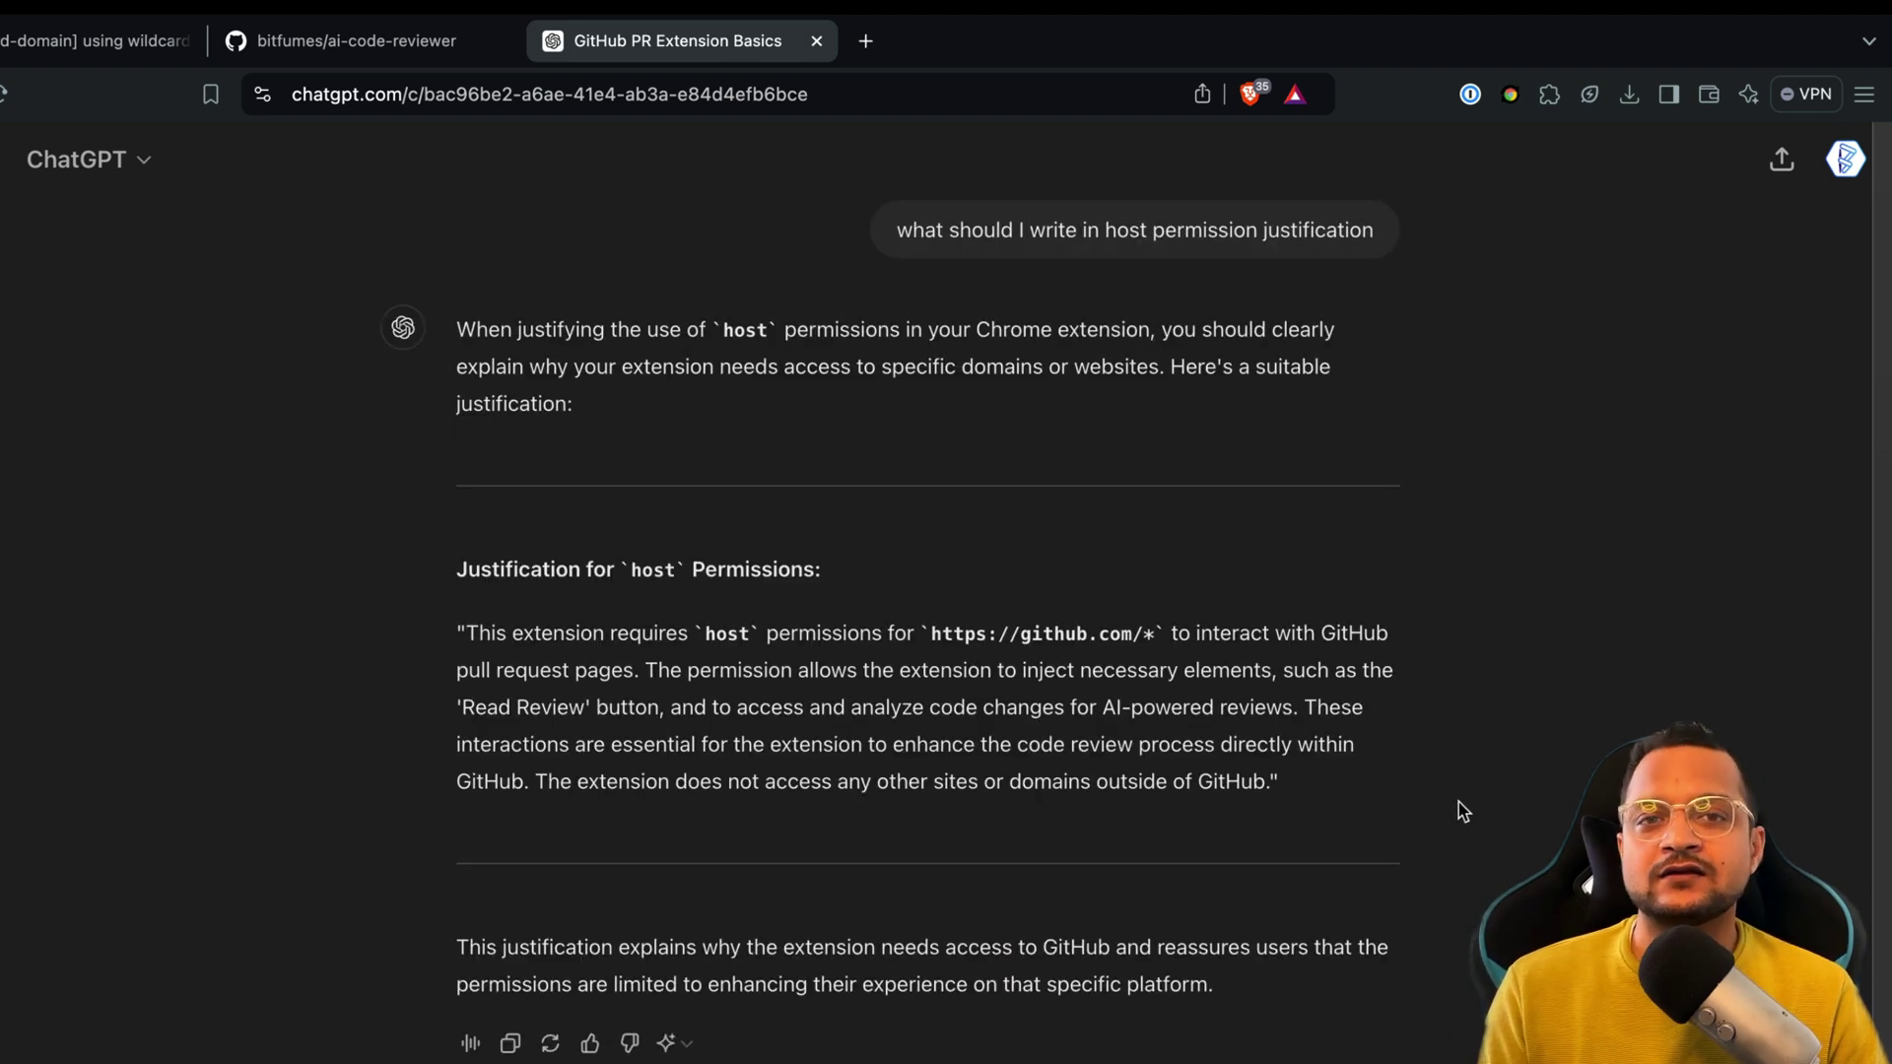
pyautogui.scroll(-10, 1098, 668)
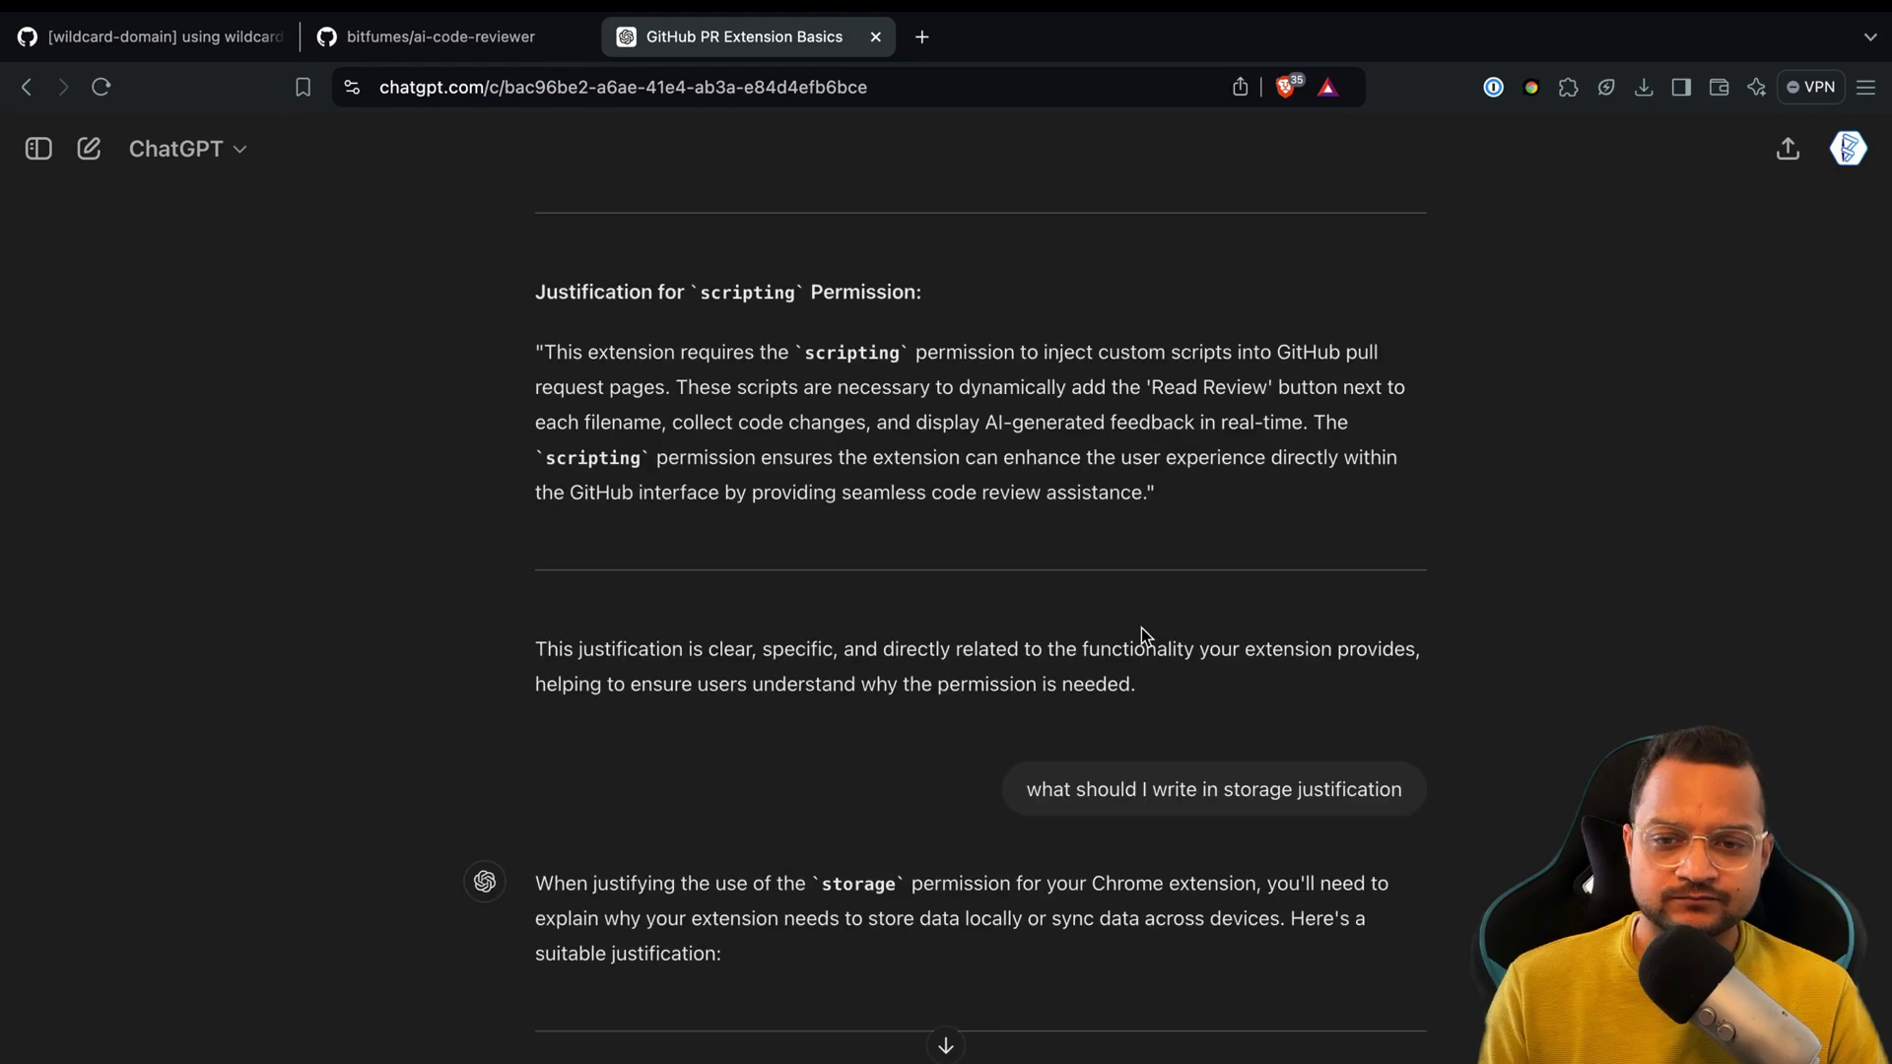
pyautogui.scroll(15, 1141, 633)
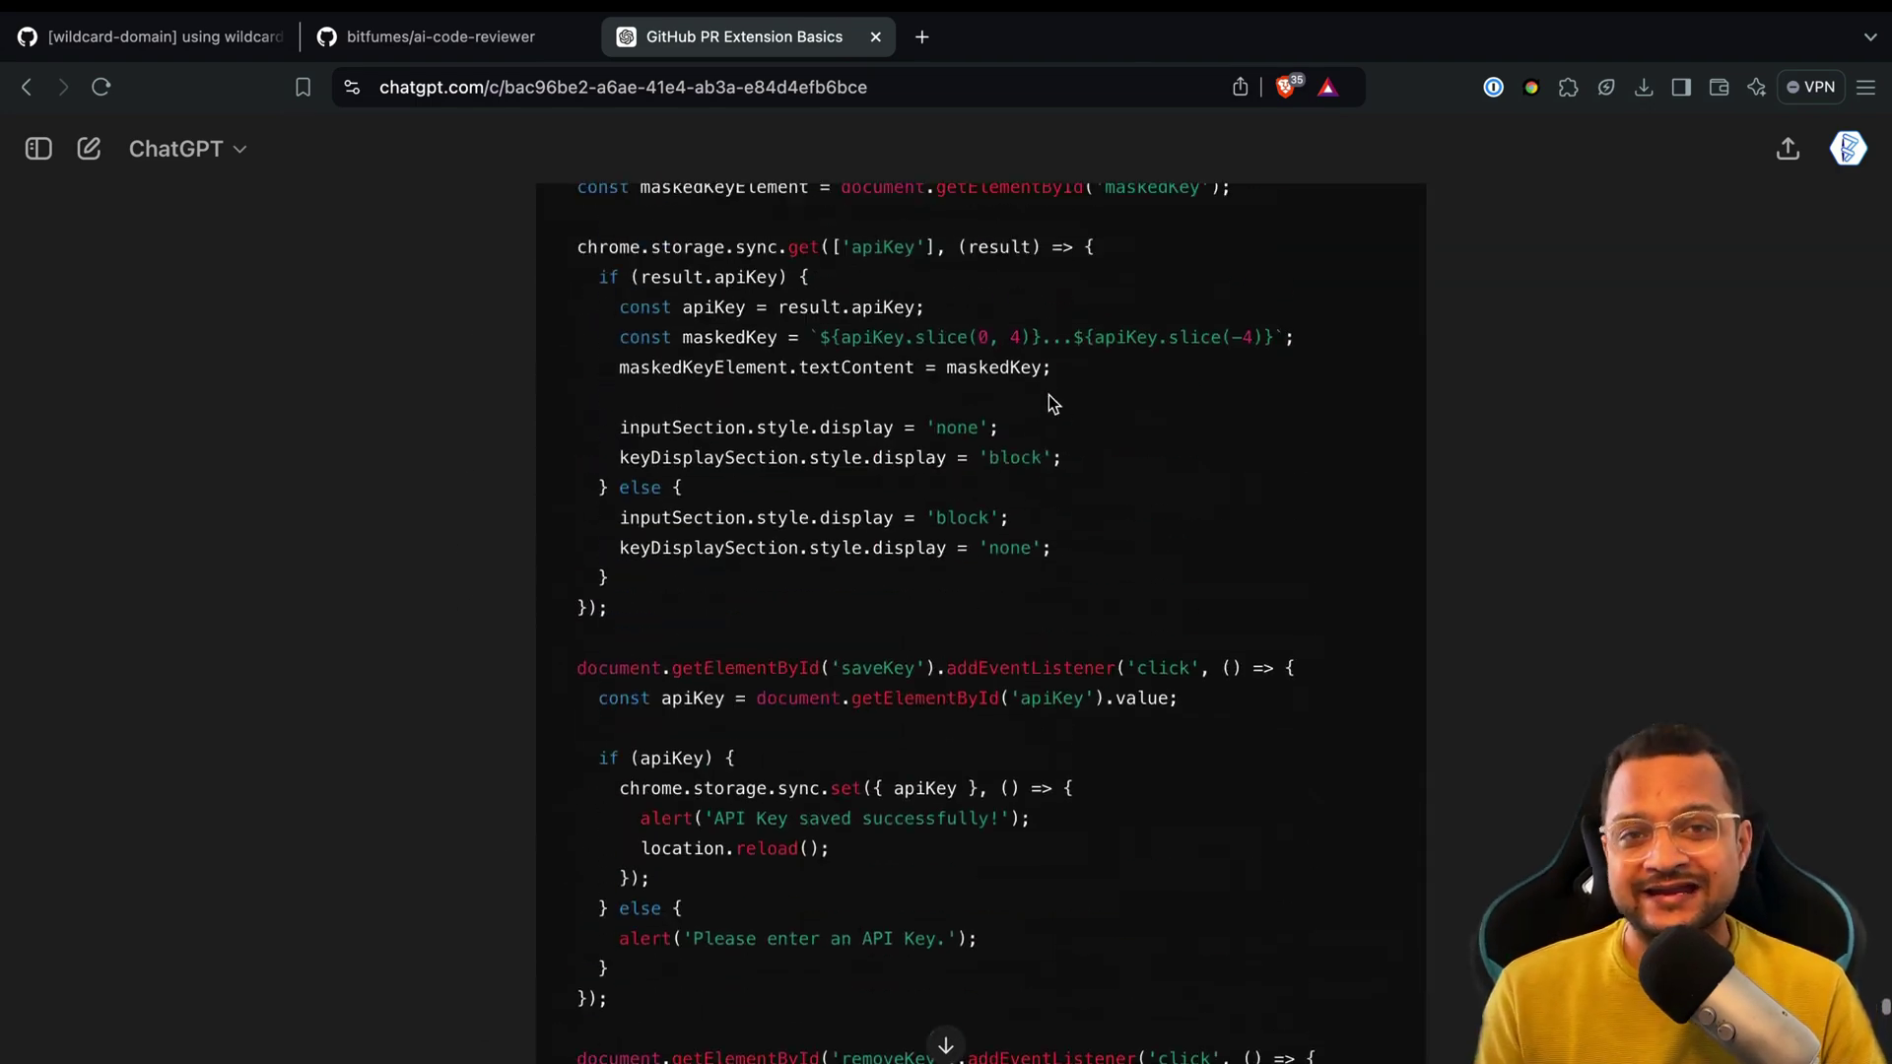
pyautogui.scroll(3, 1048, 394)
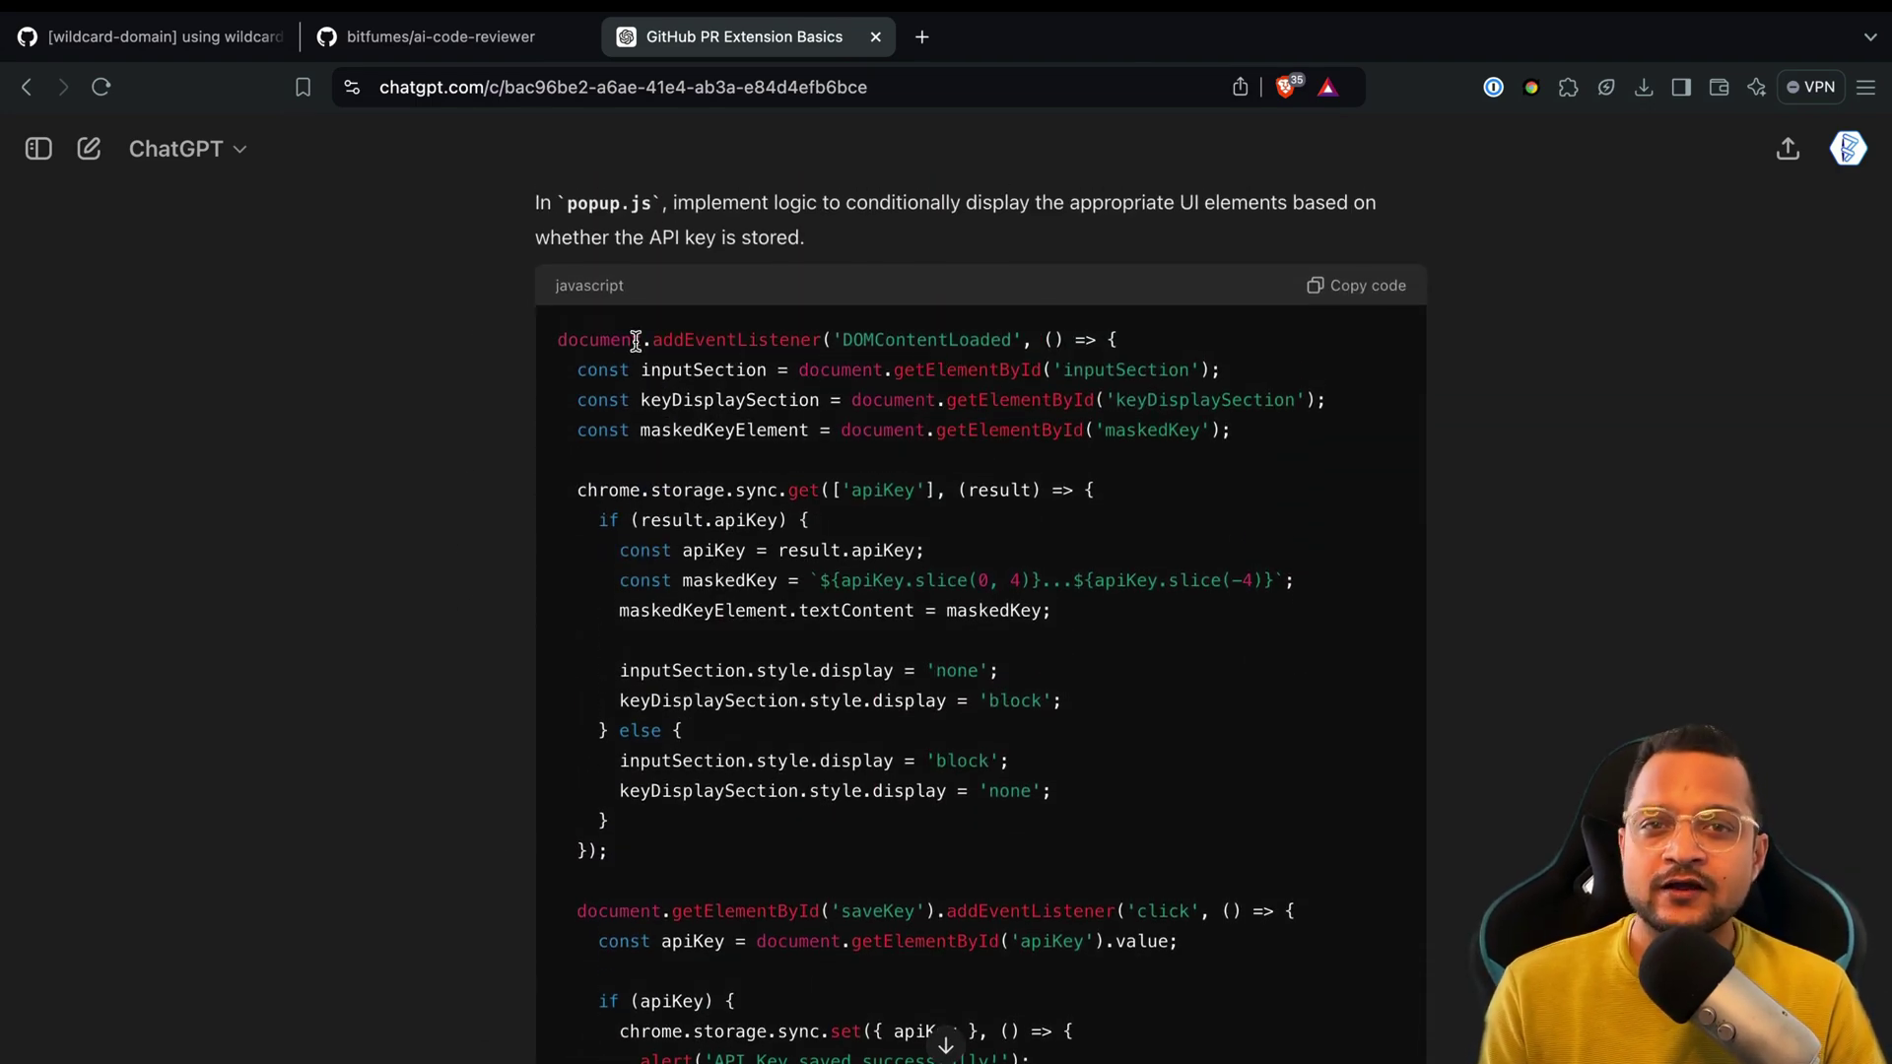
# Close the AI review popup on the PR's LaravelDeployer.php file, then return to ChatGPT.
pyautogui.click(422, 38)
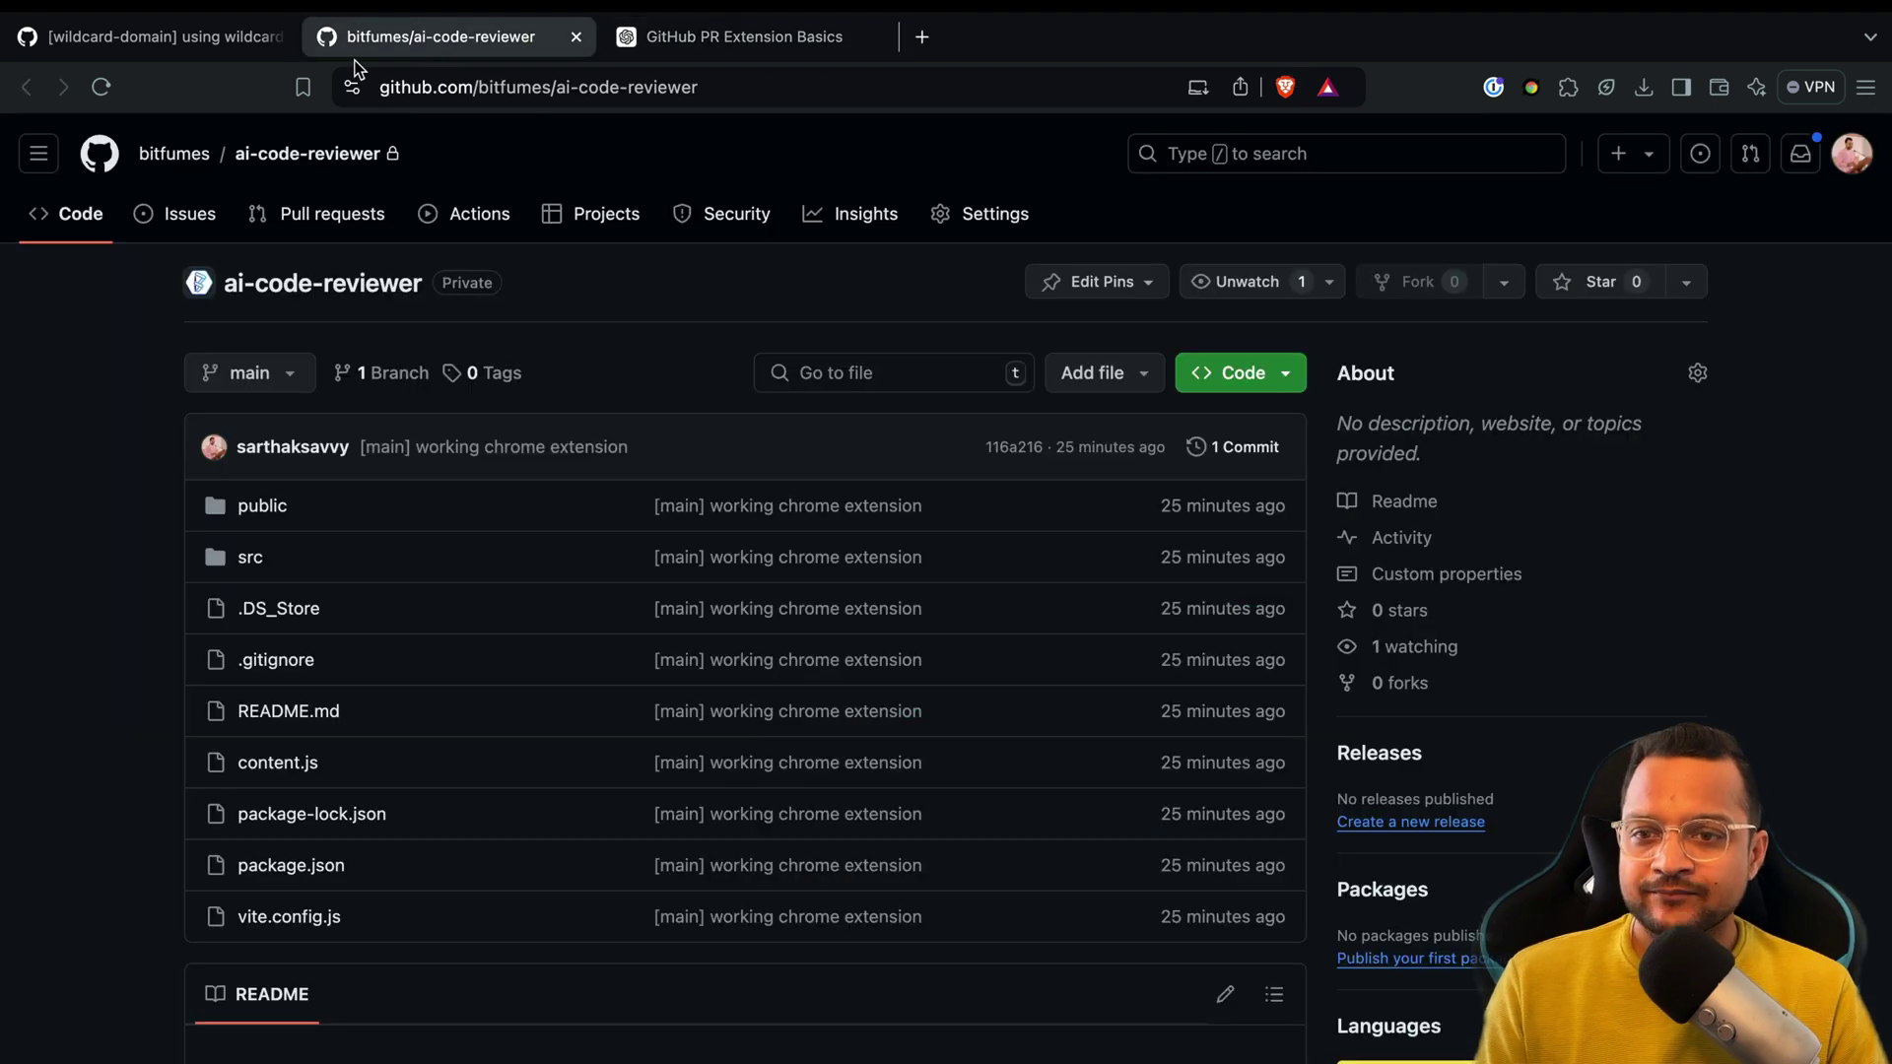
pyautogui.click(195, 39)
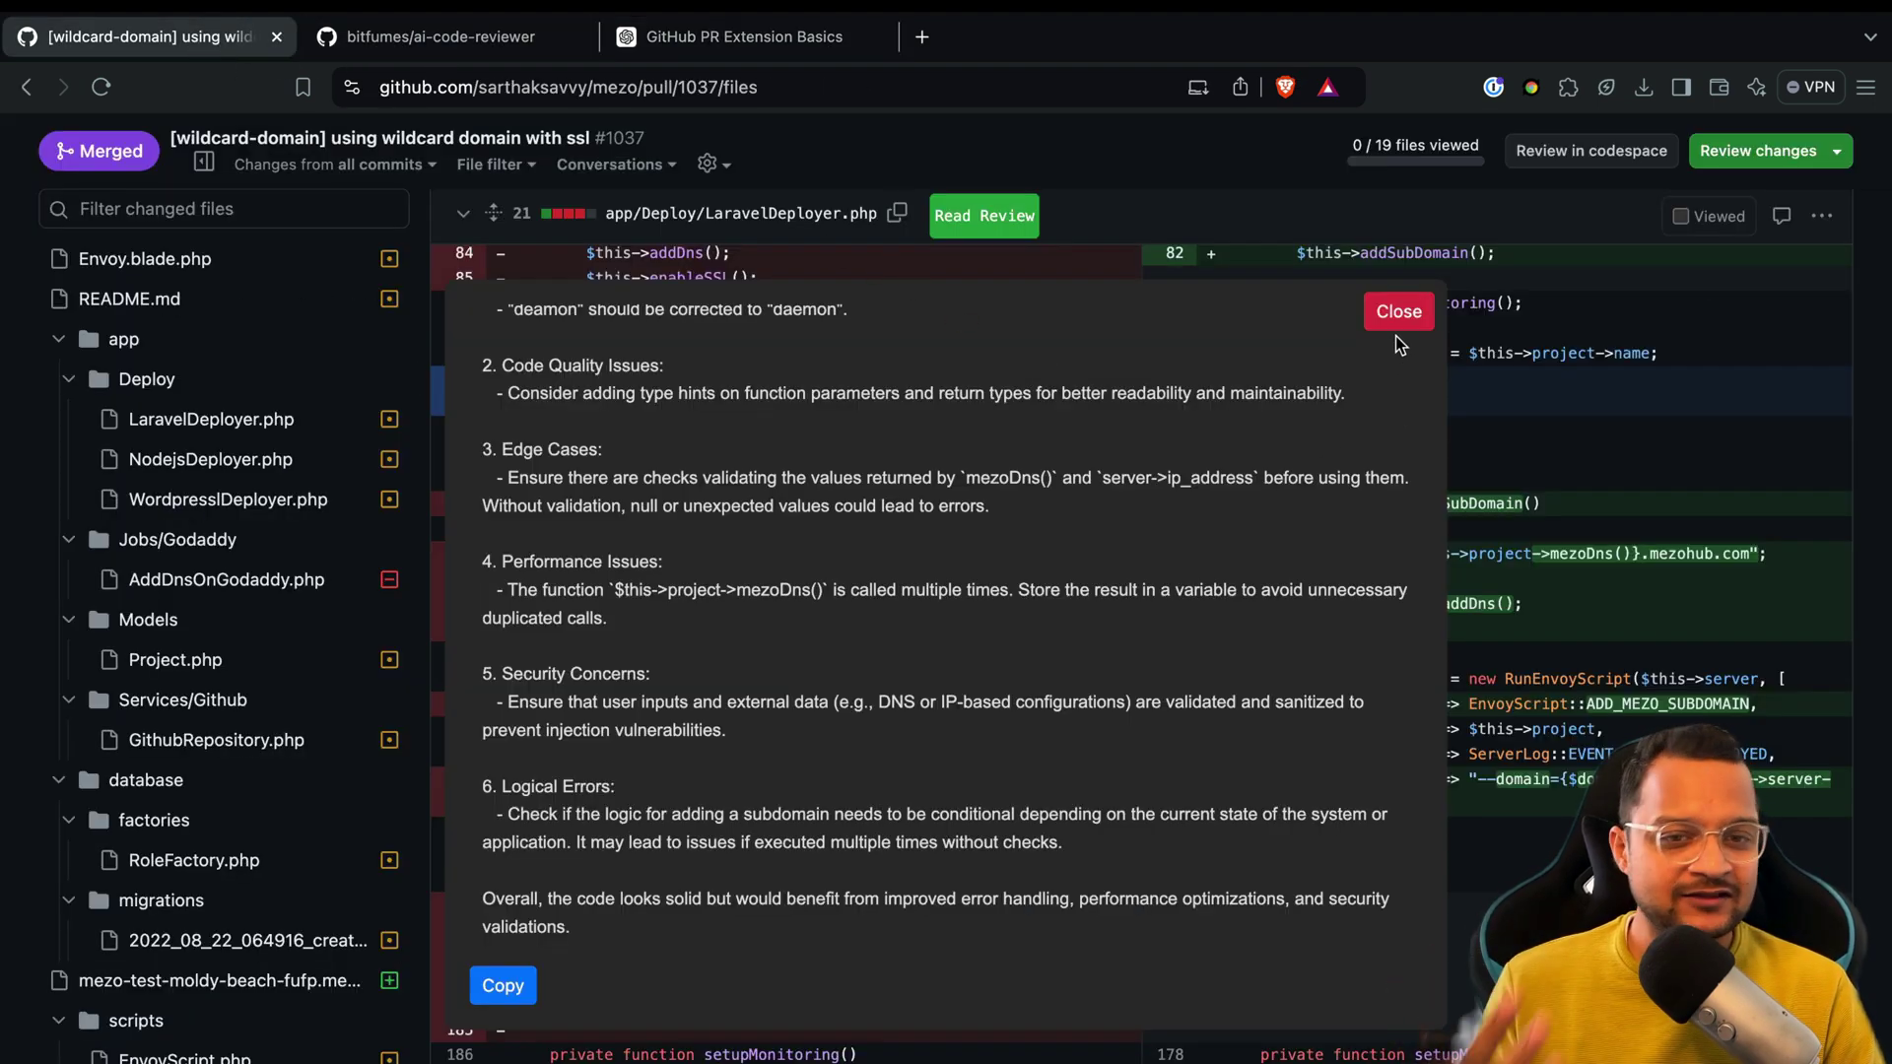
pyautogui.scroll(2, 1395, 335)
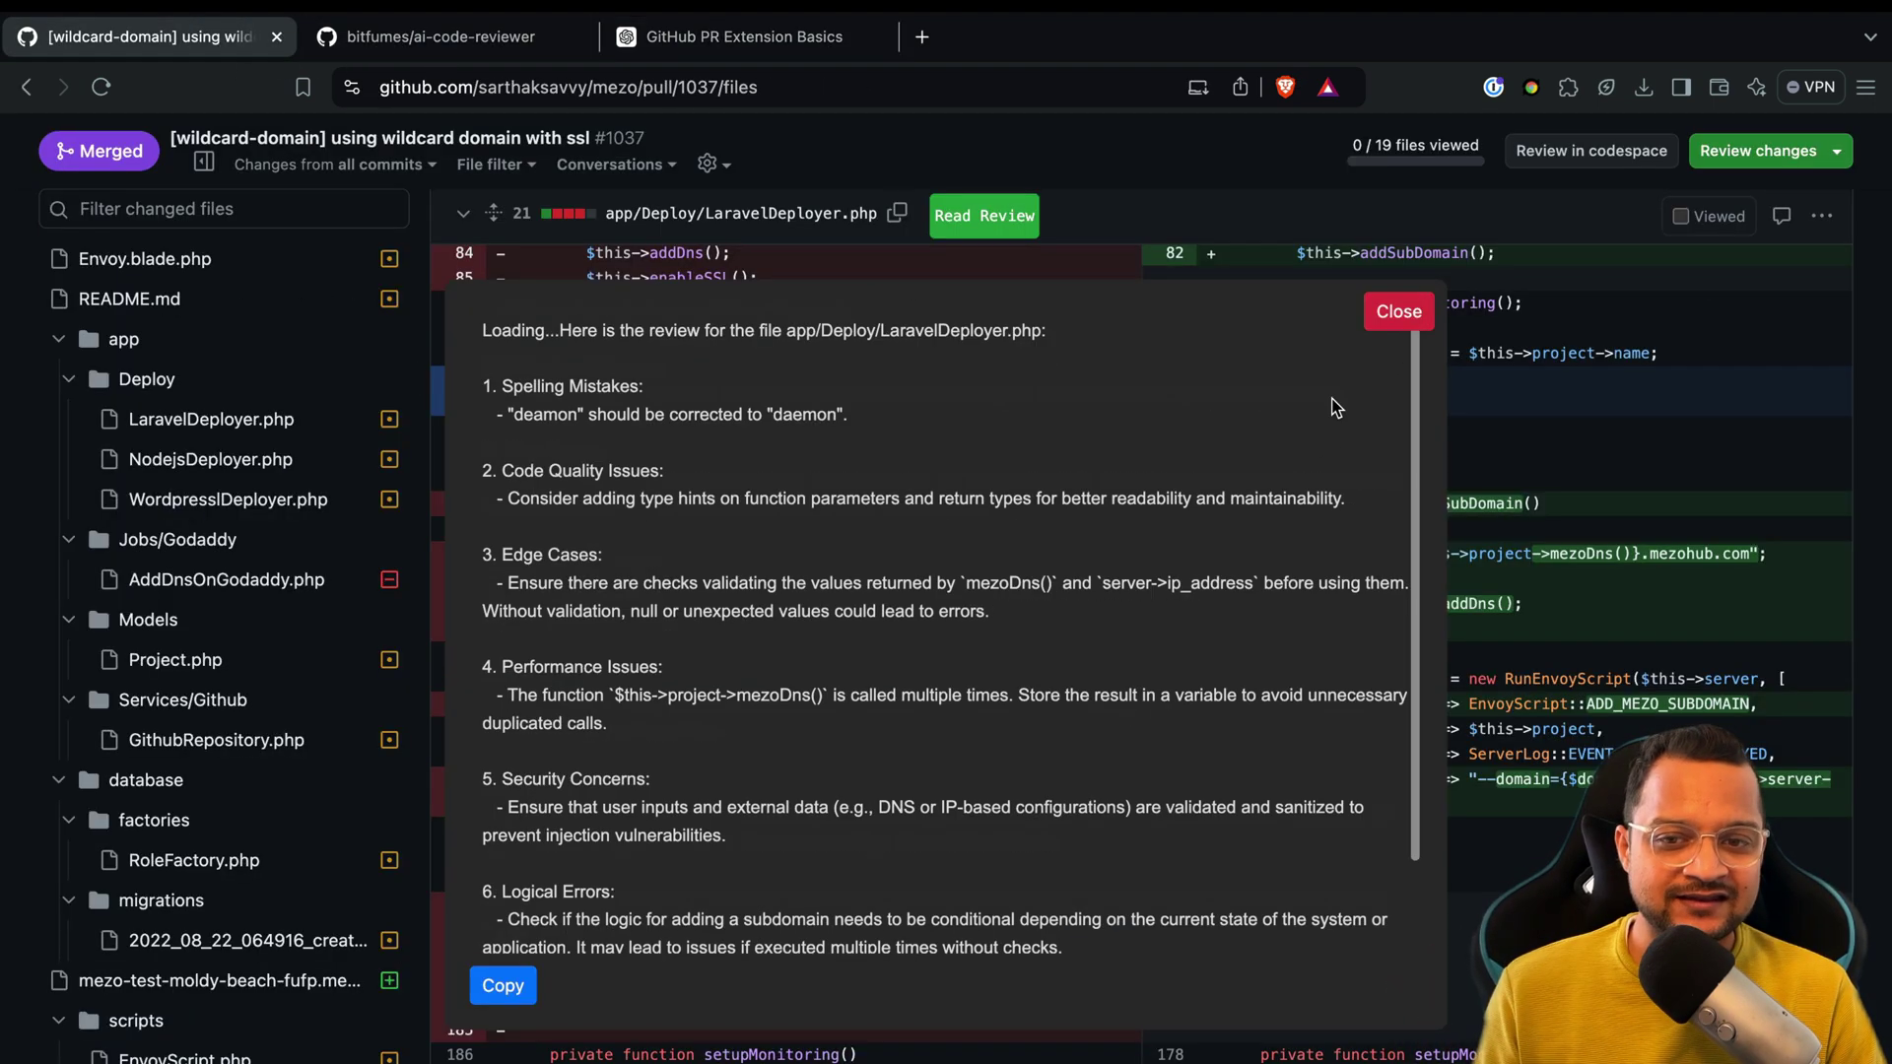
pyautogui.click(1396, 324)
pyautogui.click(669, 40)
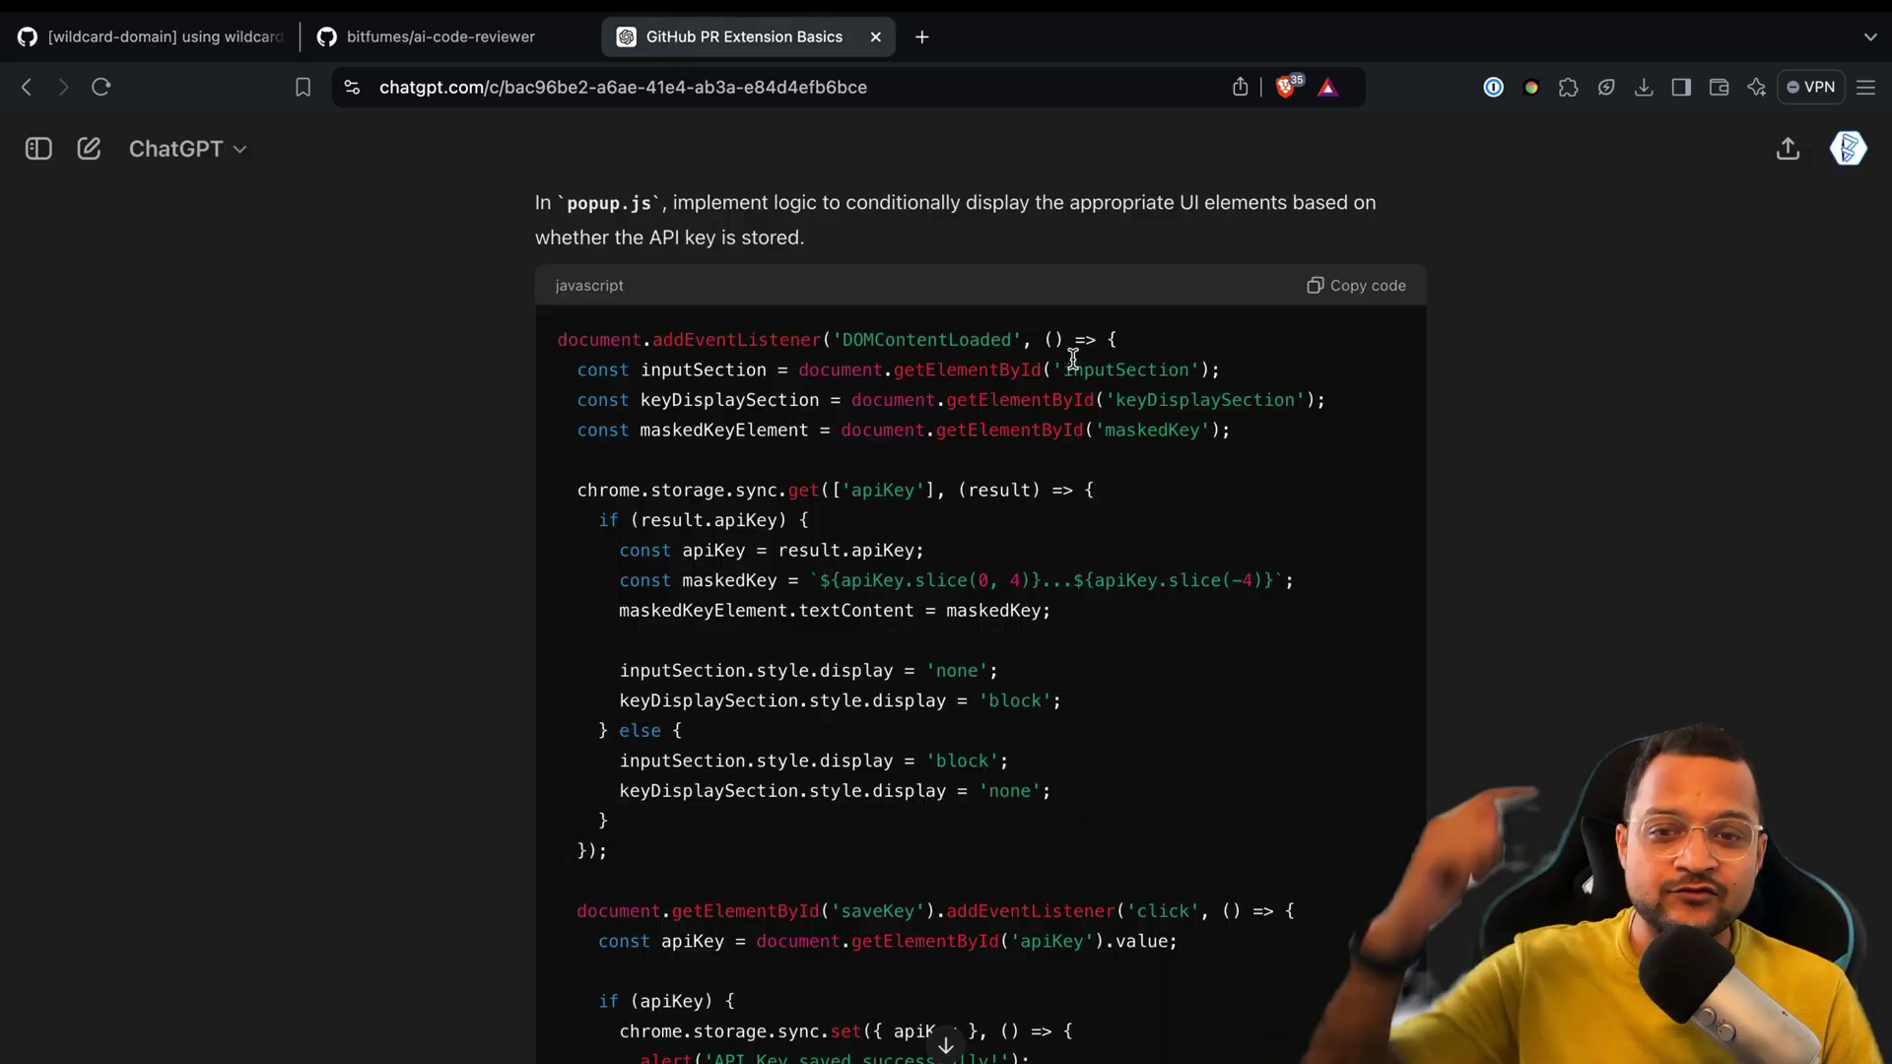
# Open the 'Share public link to chat' dialog for the GitHub PR Extension Basics conversation.
pyautogui.scroll(15, 1444, 296)
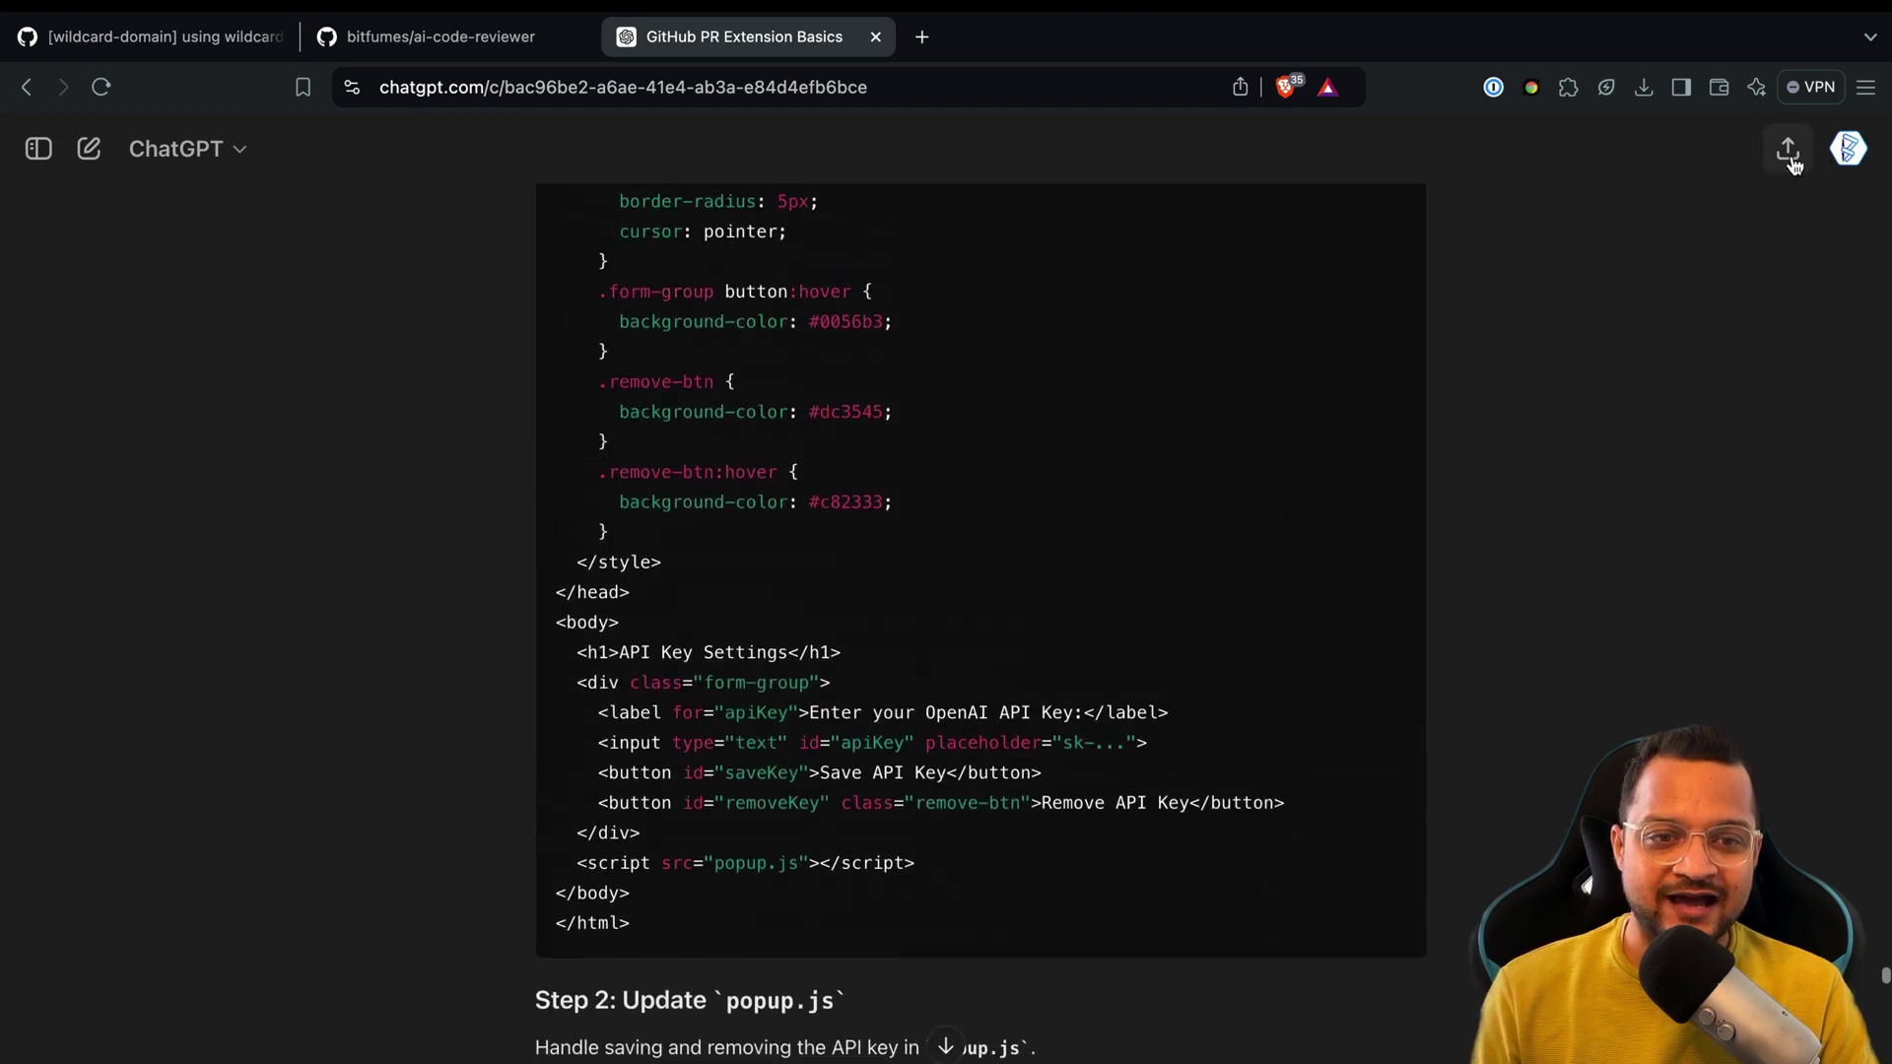
pyautogui.click(1790, 158)
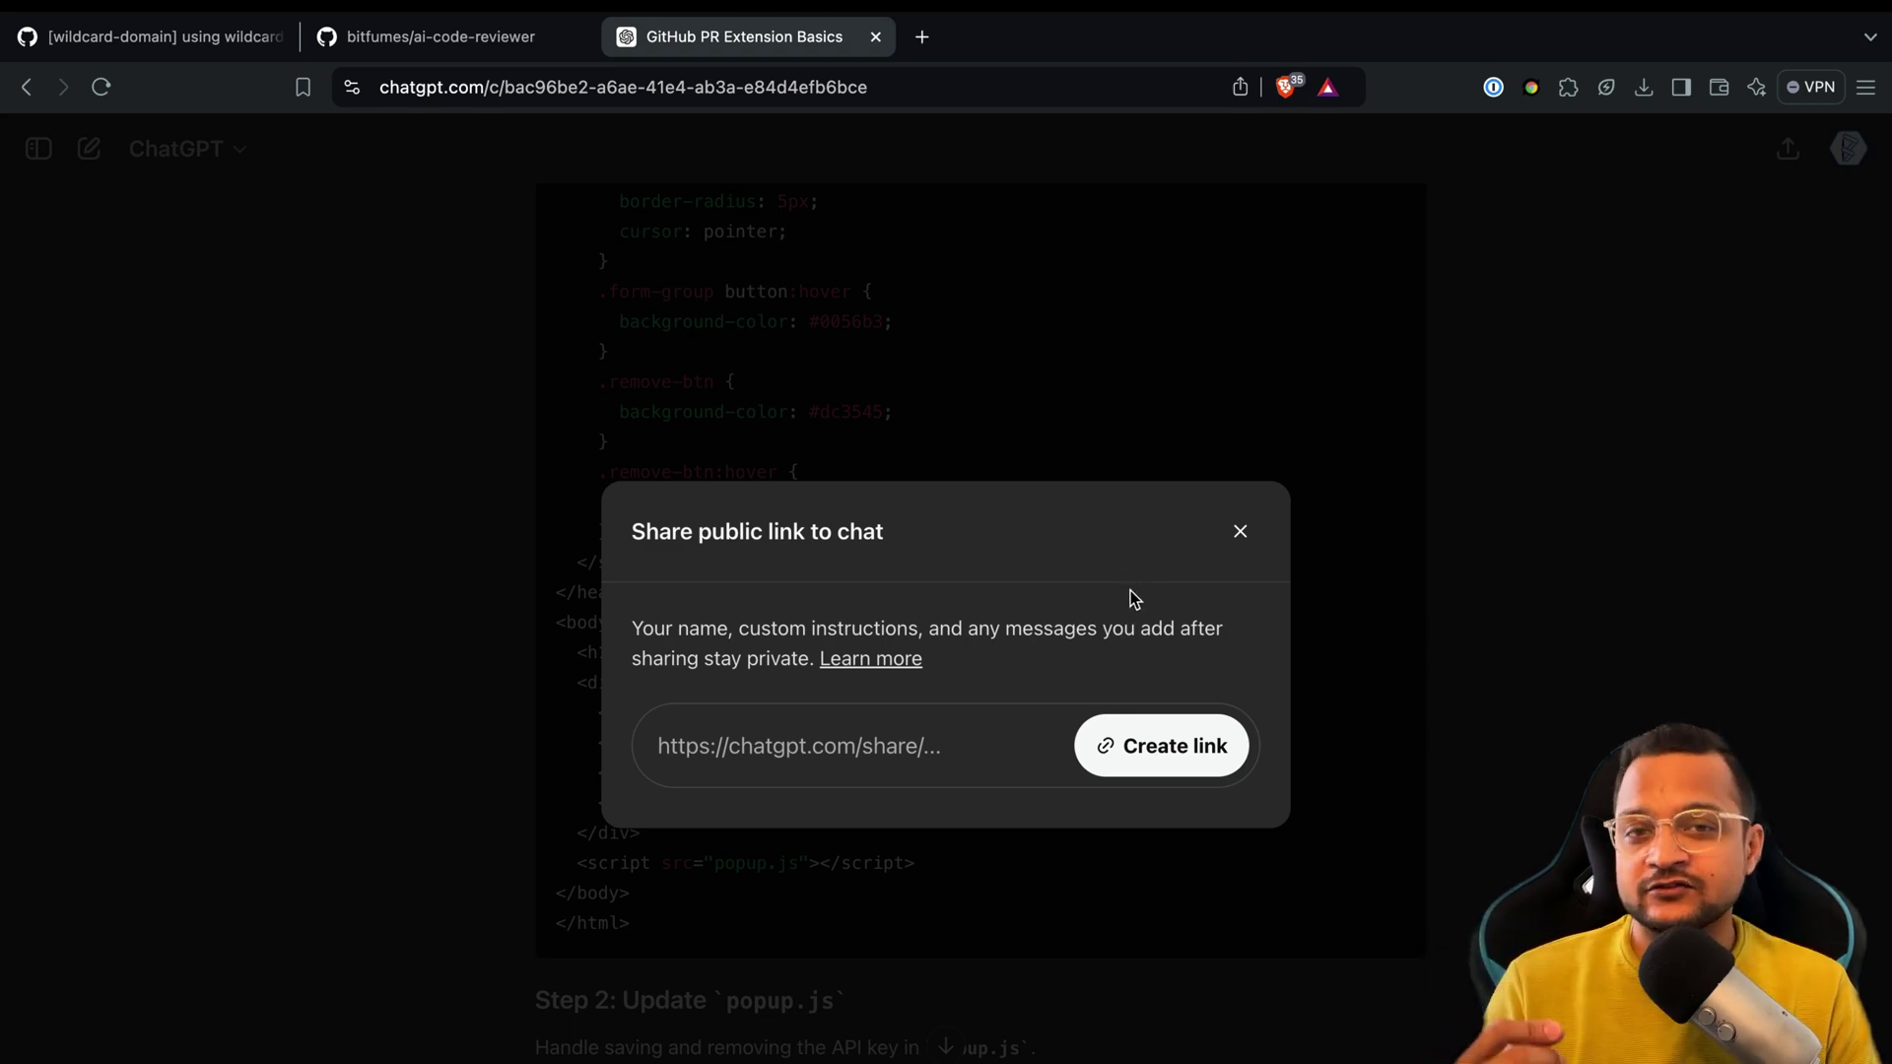
pyautogui.click(443, 36)
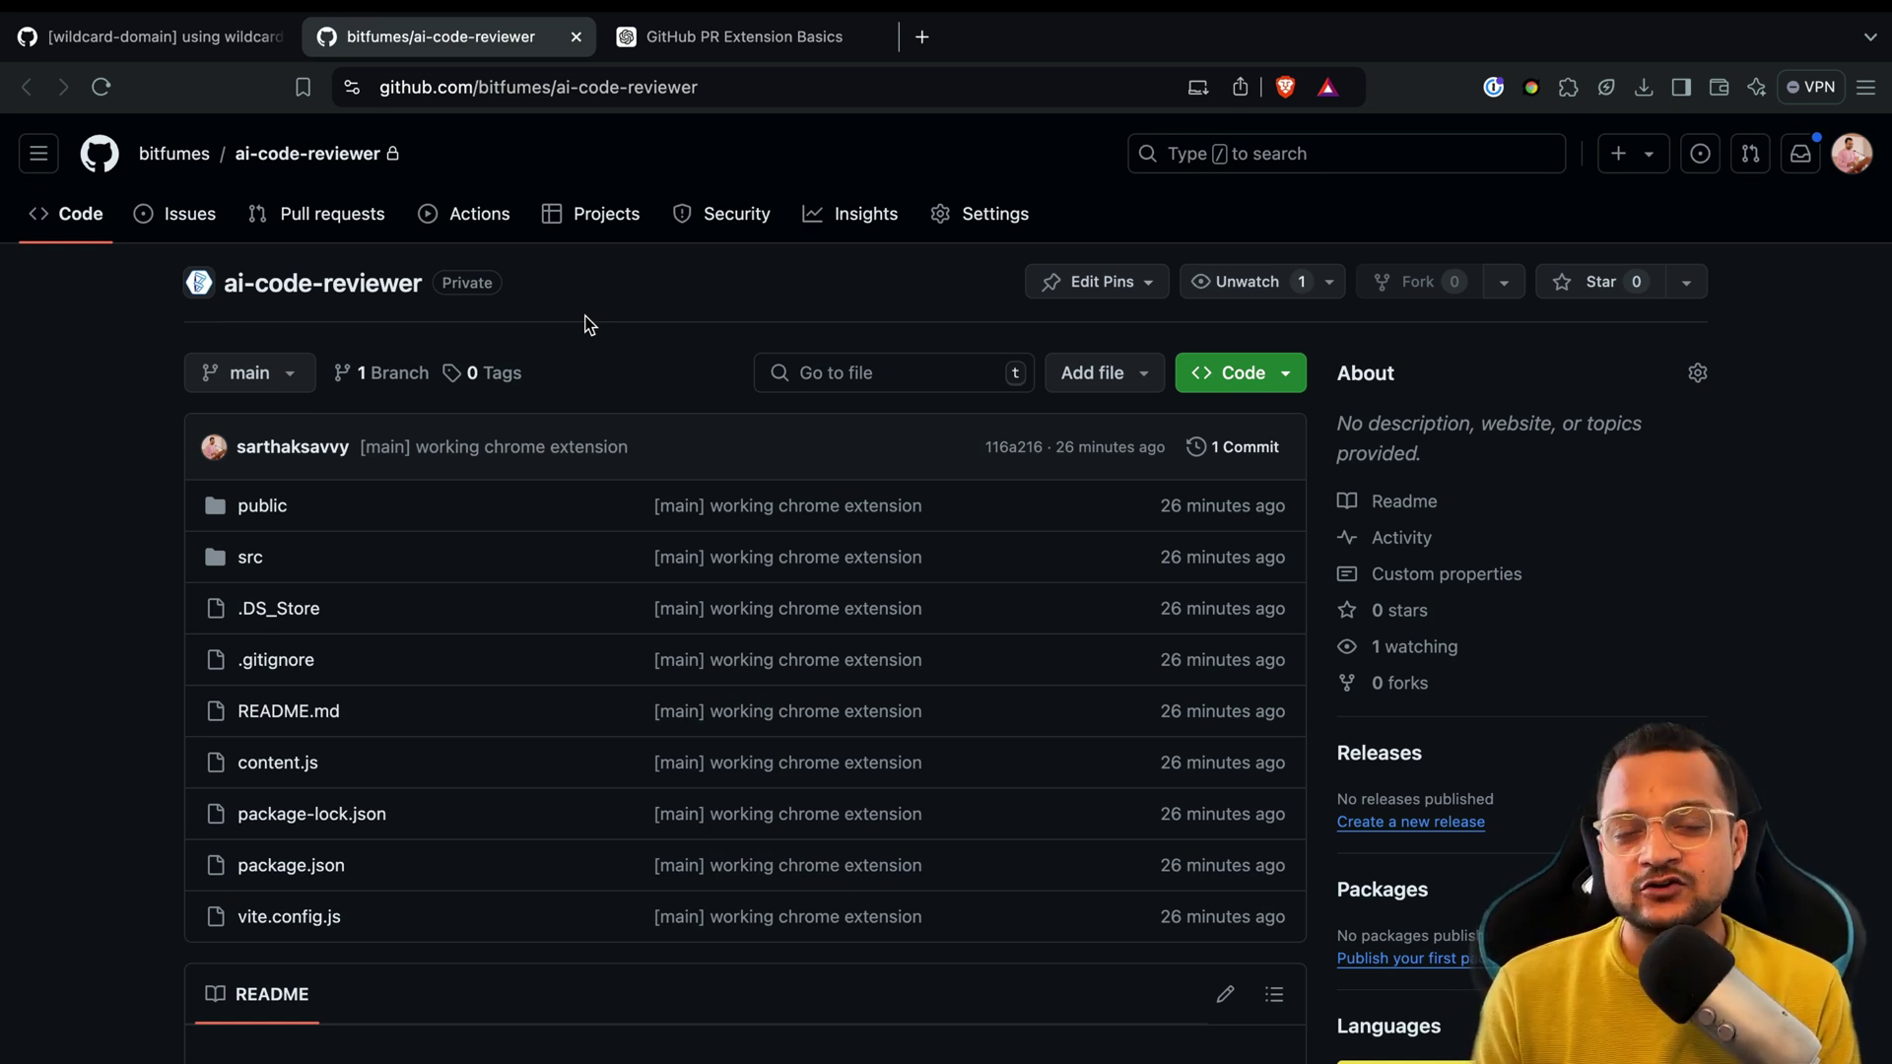
pyautogui.hotkey('ctrl', 'Tab')
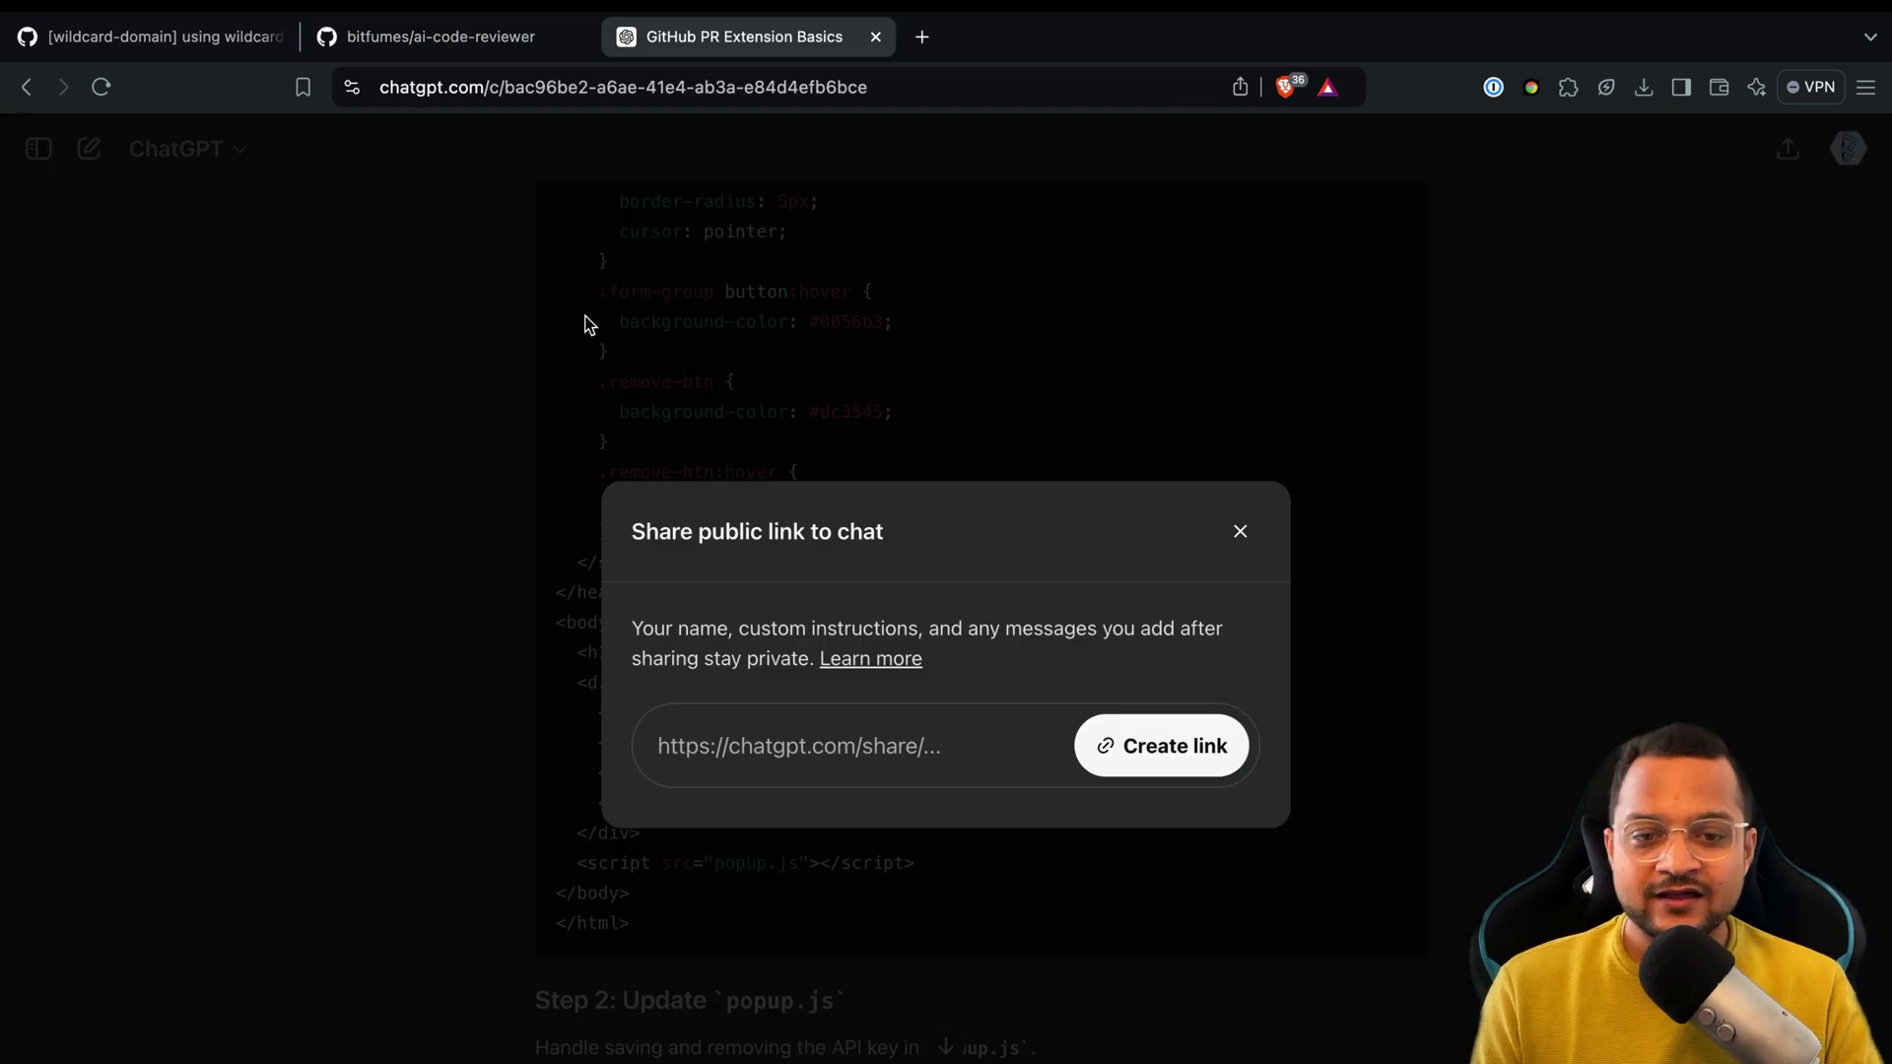